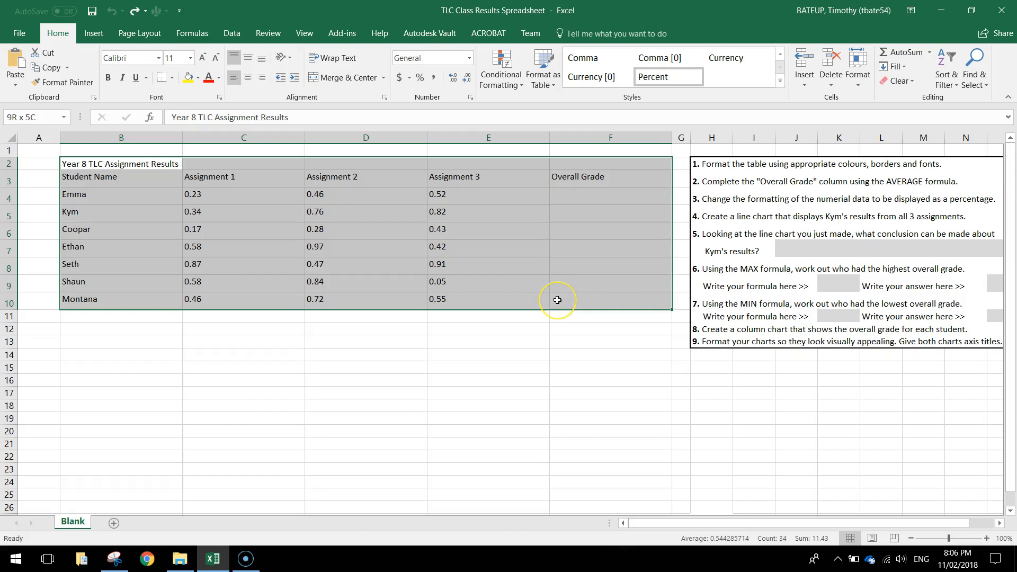
Examine the assignment results table and the numbered task instructions beside it at a larger zoom.
left_click_drag(557, 299, 558, 300)
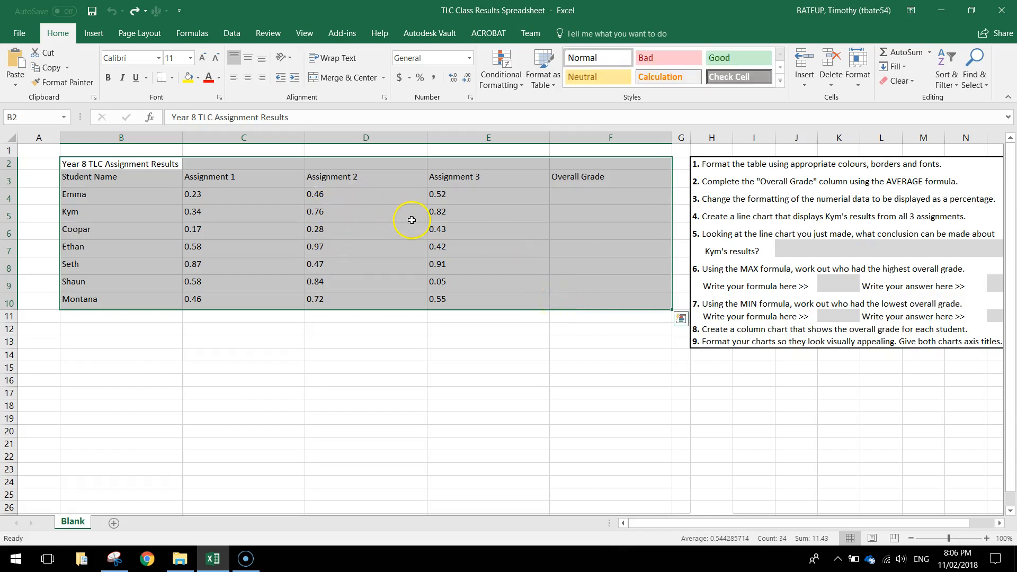
left_click_drag(647, 523, 672, 525)
left_click(837, 139)
left_click(663, 134)
left_click_drag(663, 134, 955, 139)
left_click(723, 330)
left_click(711, 405)
scroll(638, 249, "up", 3, "ctrl")
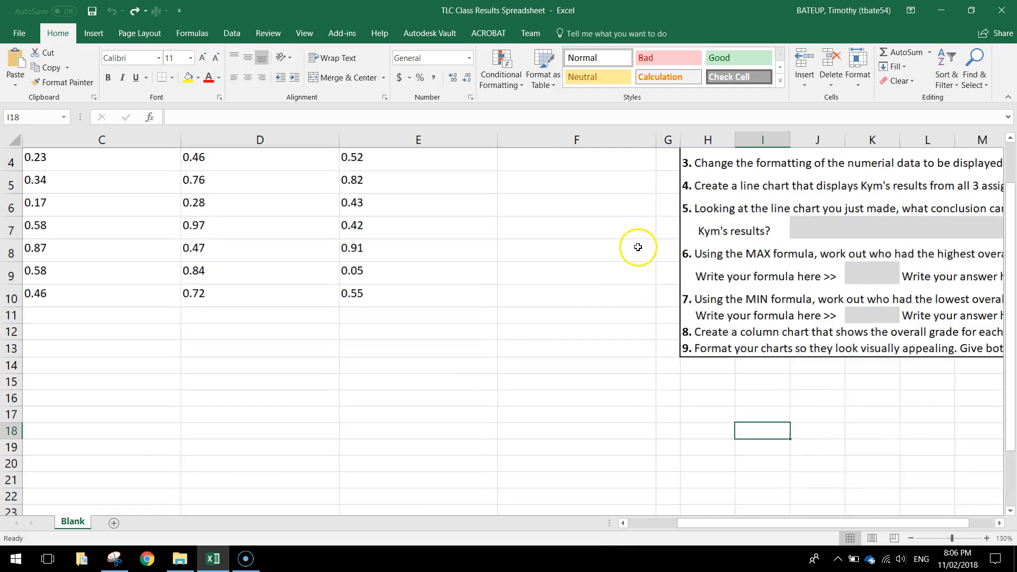
scroll(722, 474, "up", 1)
left_click_drag(724, 528, 749, 526)
left_click_drag(550, 174, 903, 168)
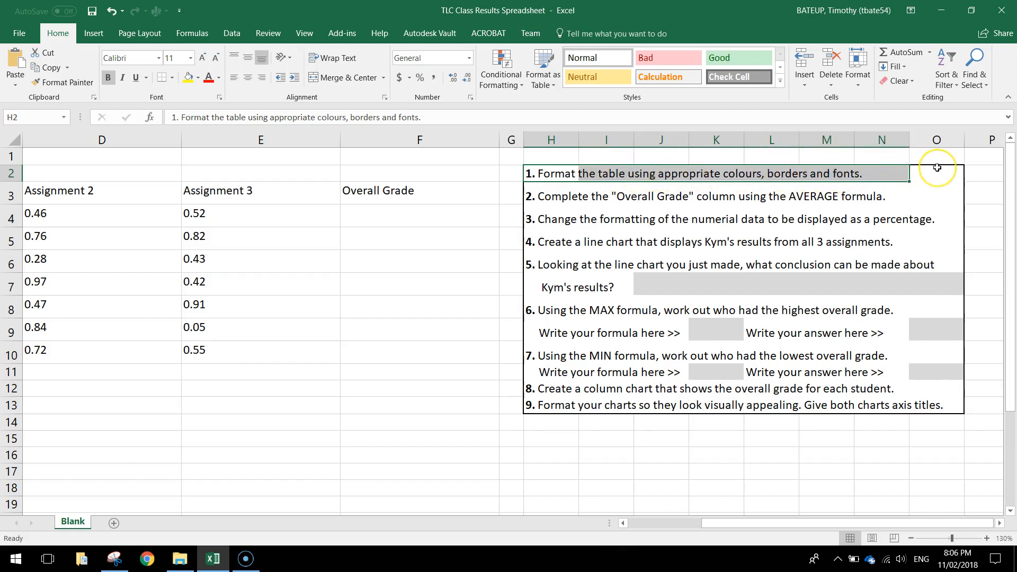
left_click_drag(738, 523, 608, 522)
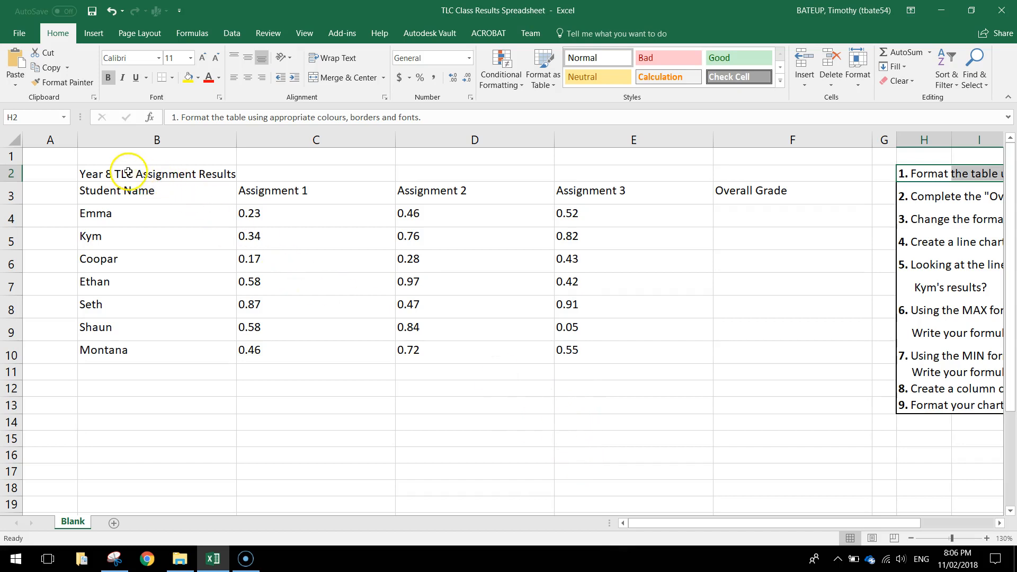
Make the table title "Year 8 TLC Assignment Results" in B2 bold with font size 20.
left_click(150, 172)
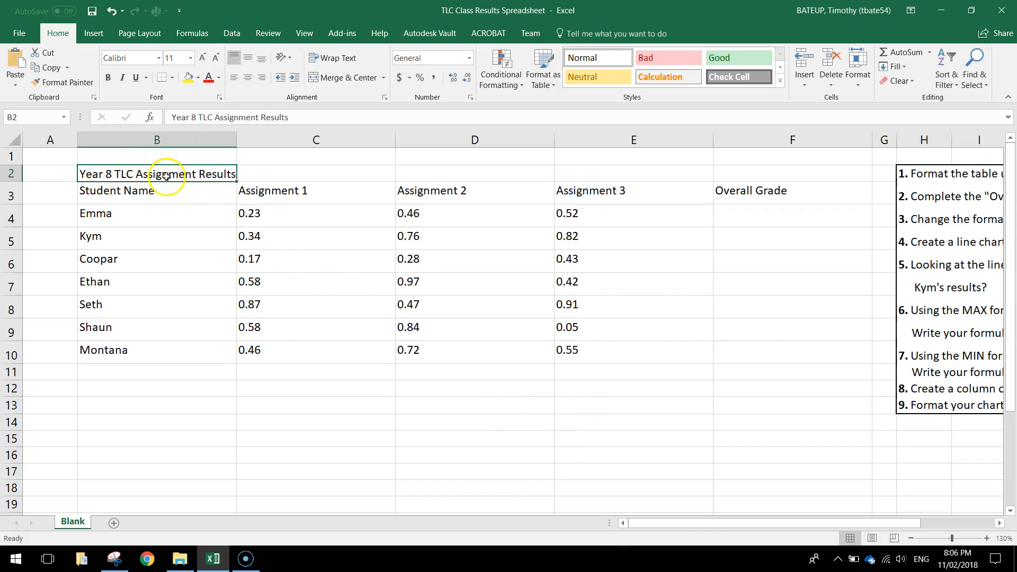
left_click(108, 78)
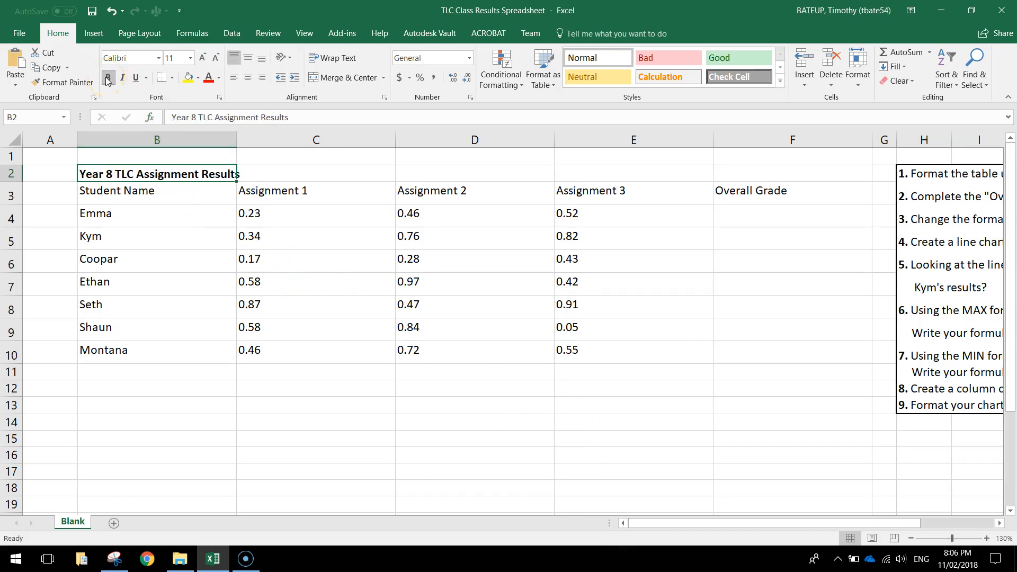
left_click(189, 59)
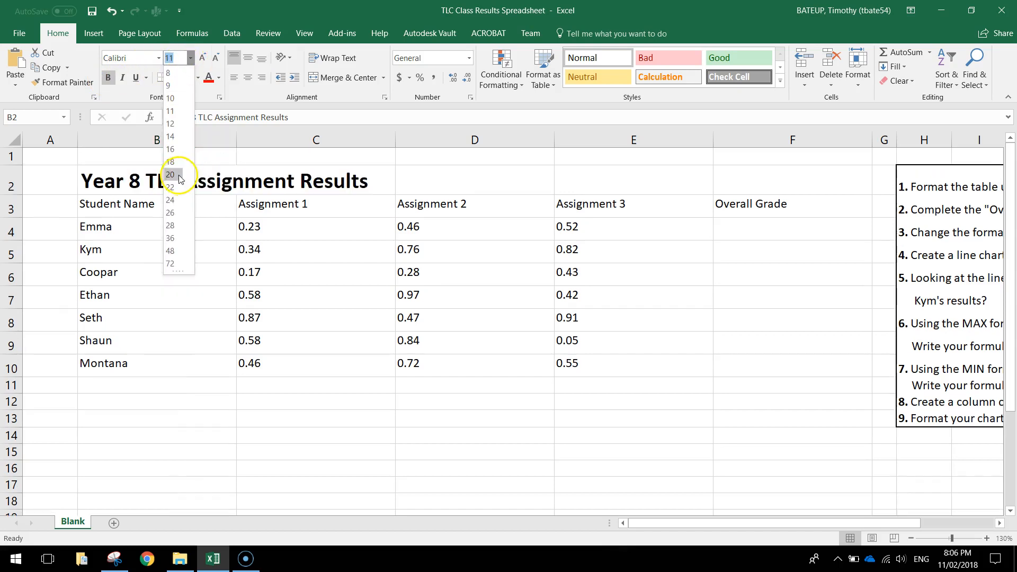
left_click(179, 175)
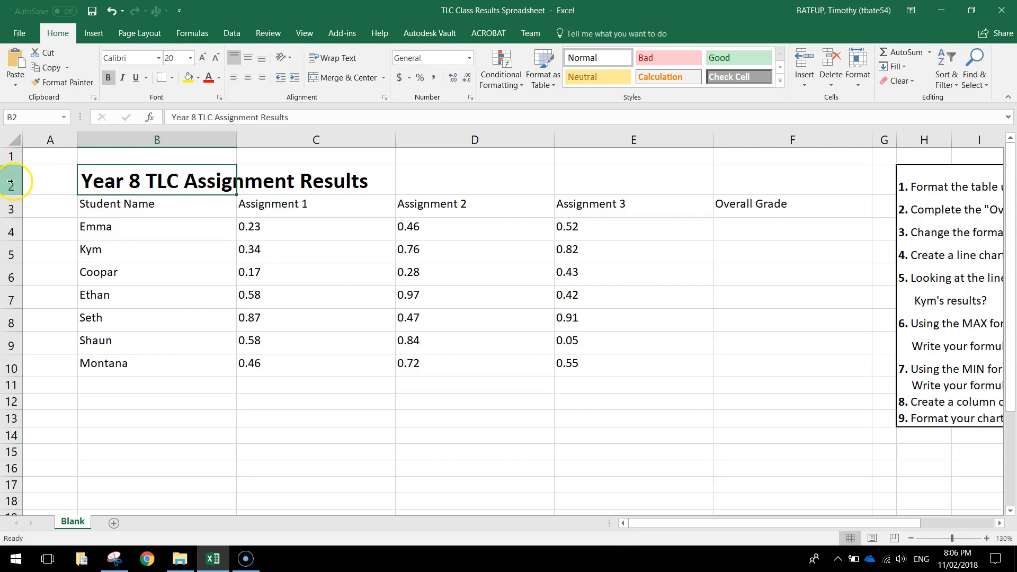
Merge and center the title across B2:F2 so it spans the full width of the table.
left_click_drag(134, 182, 764, 181)
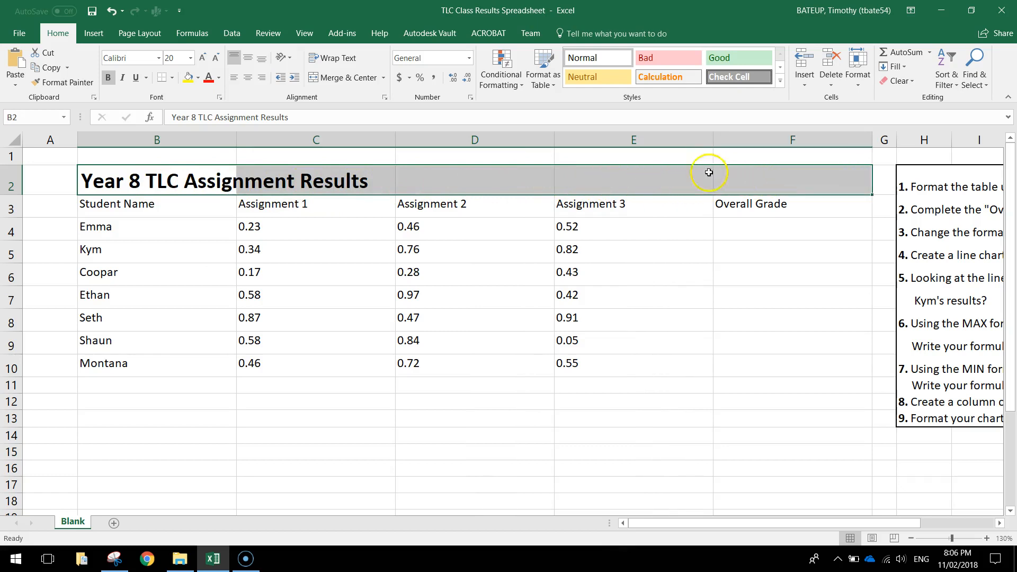
left_click(348, 79)
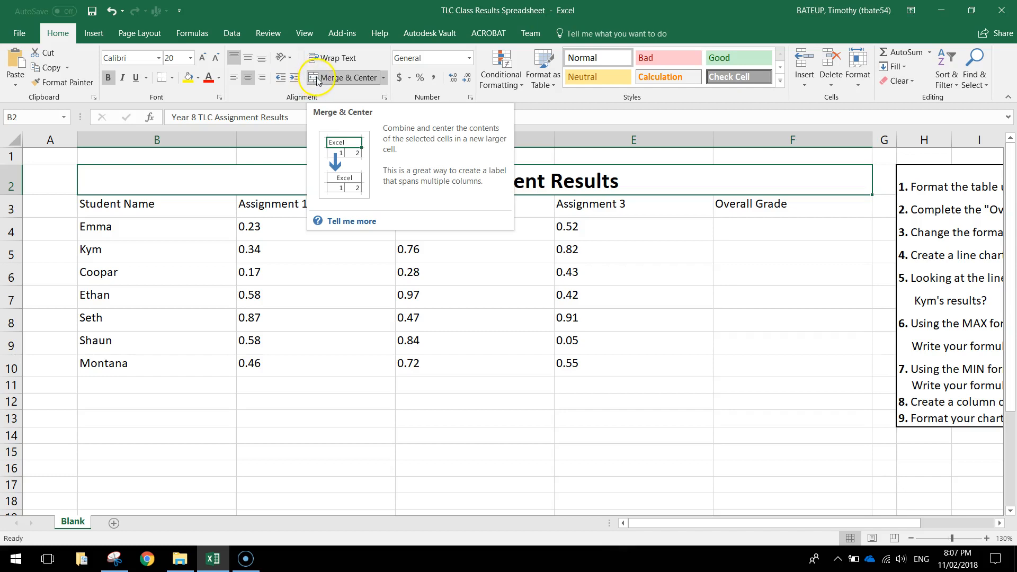
left_click(248, 320)
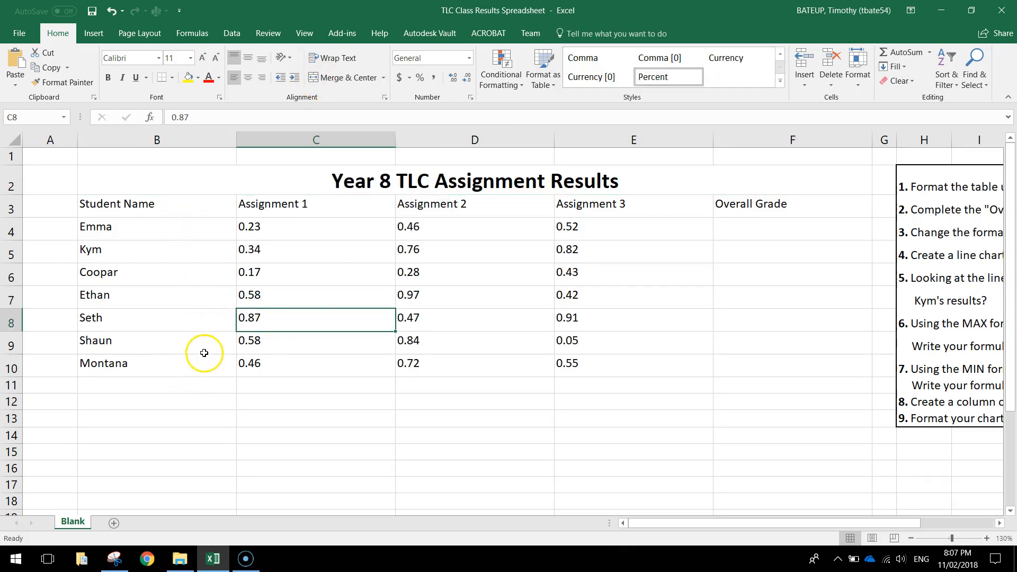
Make the column headings in B3:F3, from Student Name to Overall Grade, bold.
left_click_drag(122, 209, 731, 203)
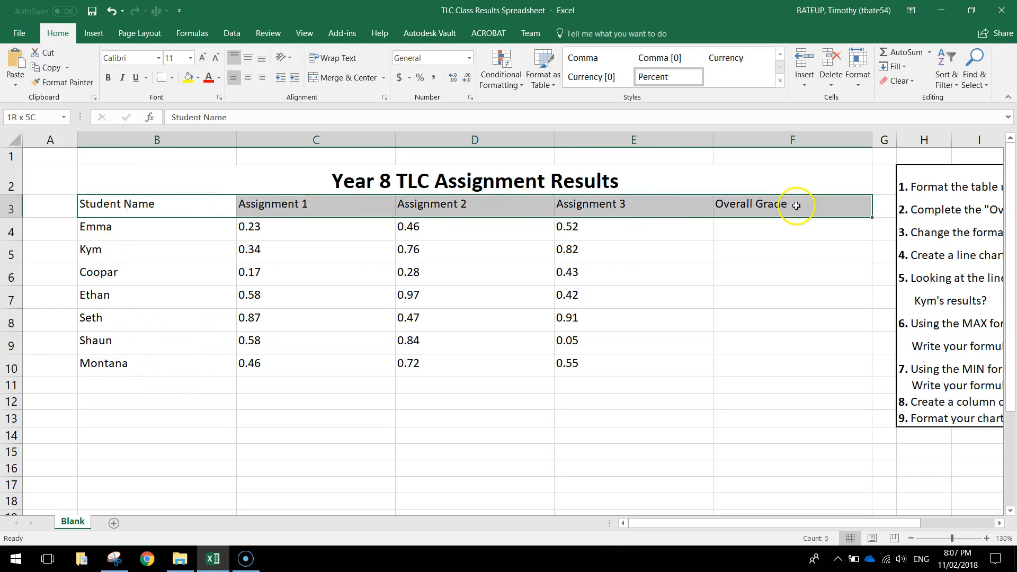
left_click(109, 78)
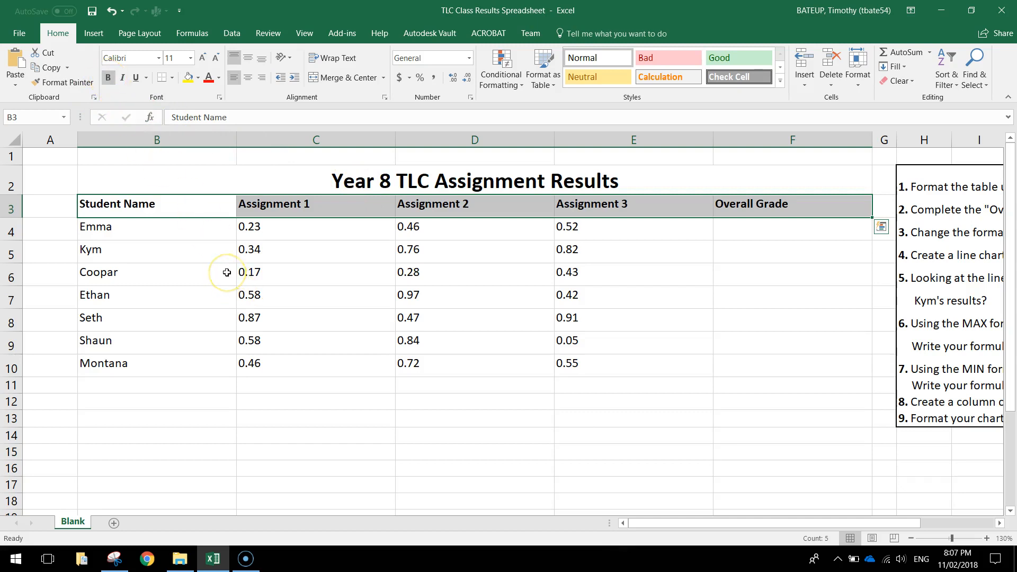
left_click(305, 267)
Middle-align the headings and data in B3:F10 vertically within their cells.
left_click_drag(131, 207, 735, 365)
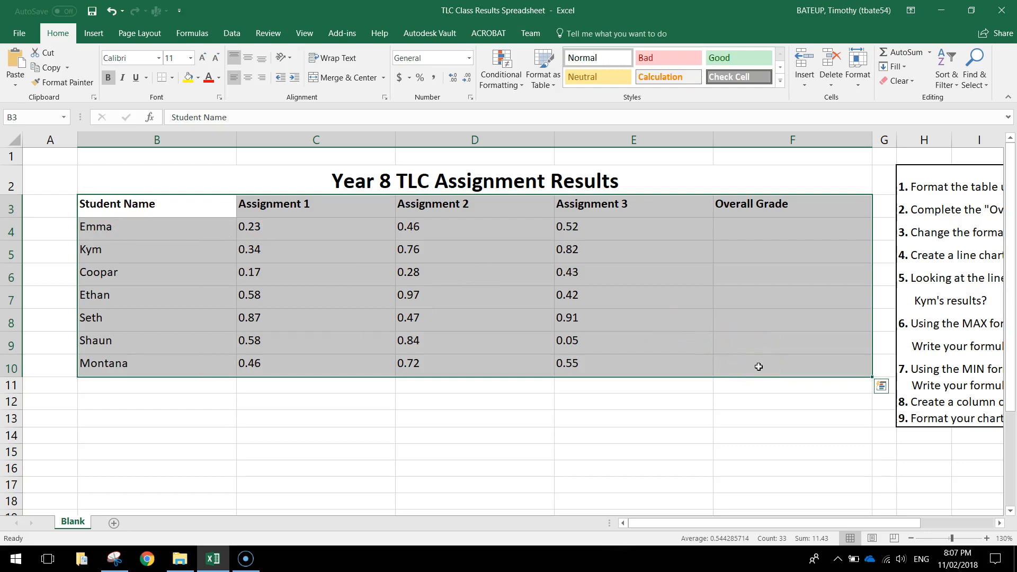
left_click(252, 60)
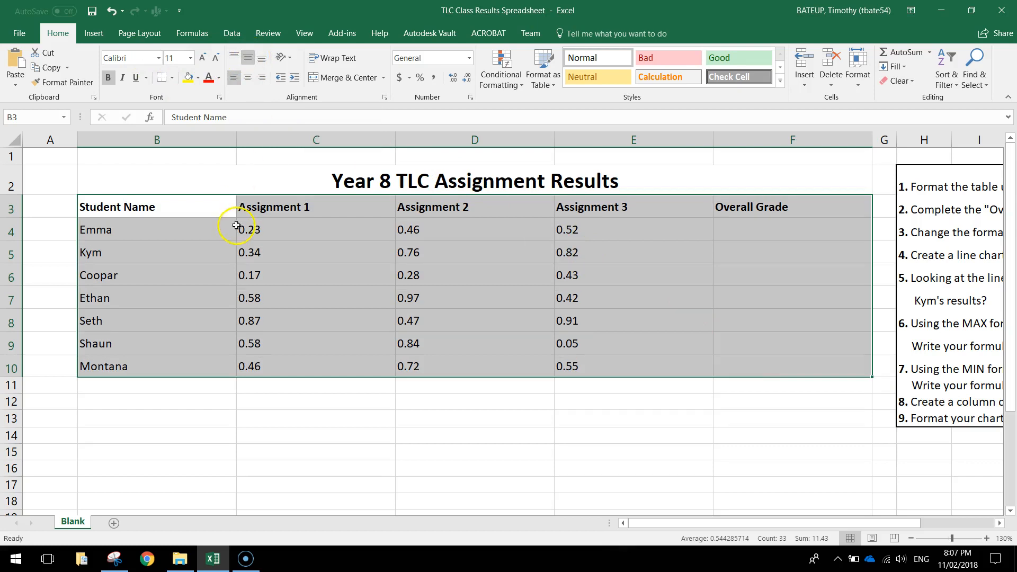
left_click(290, 299)
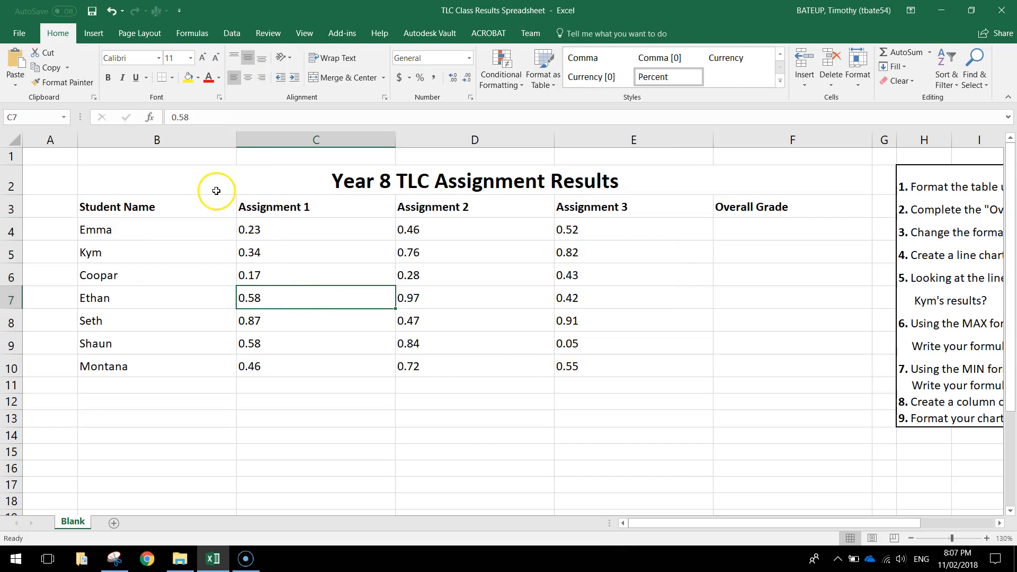
Center the assignment and Overall Grade columns horizontally in C3:F10, leaving out the student name column.
left_click(284, 207)
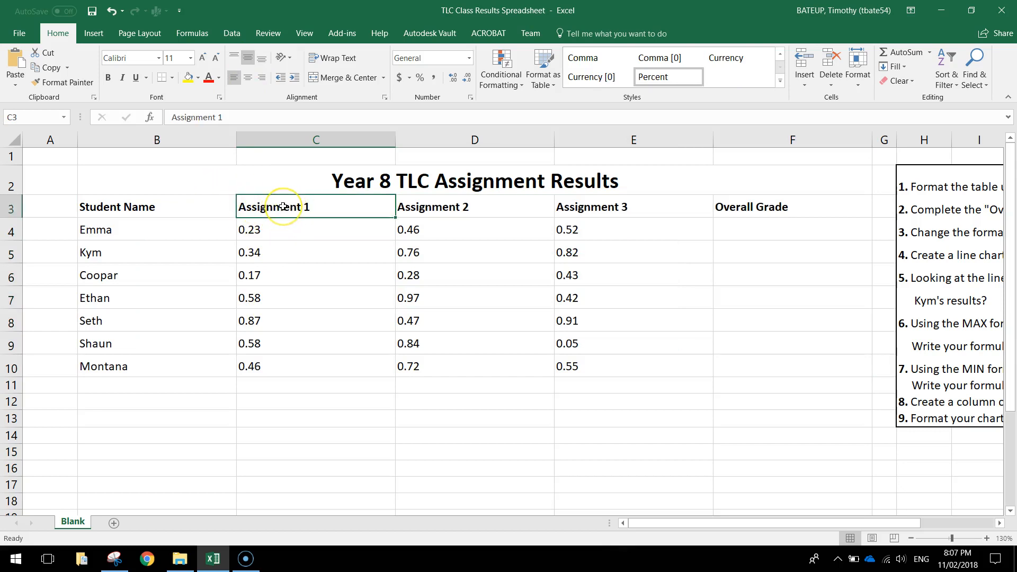
left_click_drag(284, 207, 746, 364)
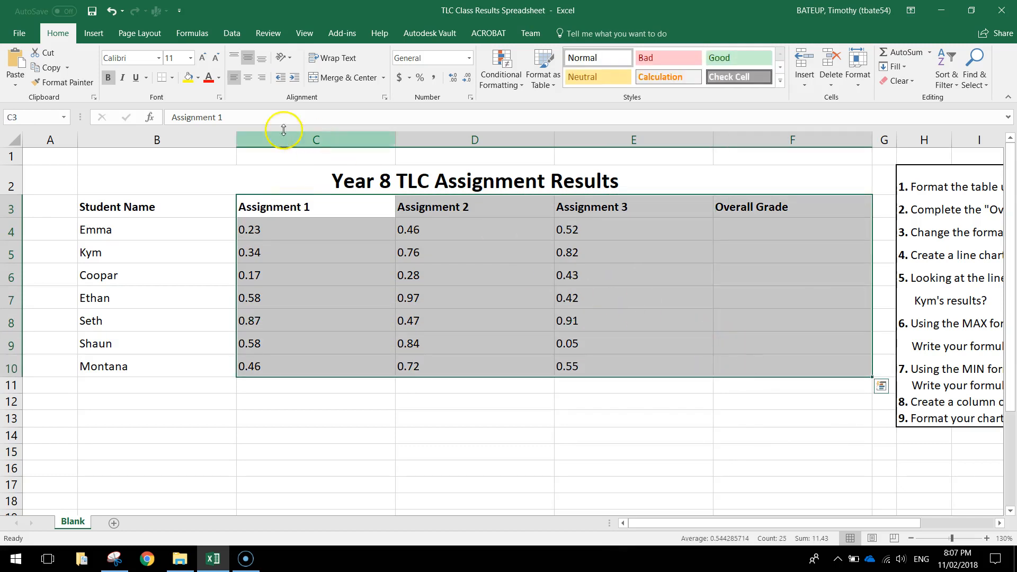
left_click(248, 79)
left_click_drag(152, 207, 166, 365)
left_click_drag(360, 211, 763, 359)
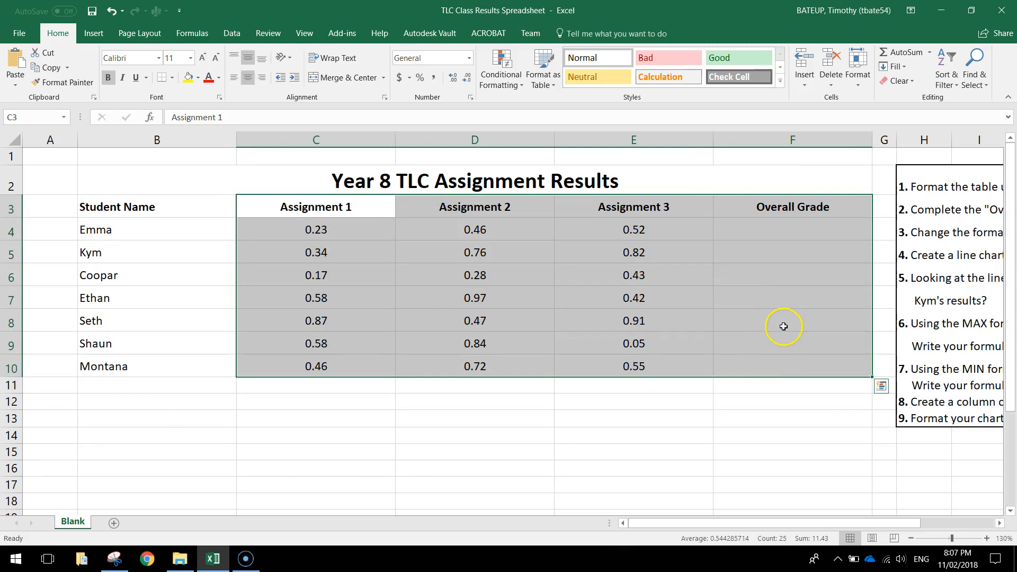
left_click(671, 505)
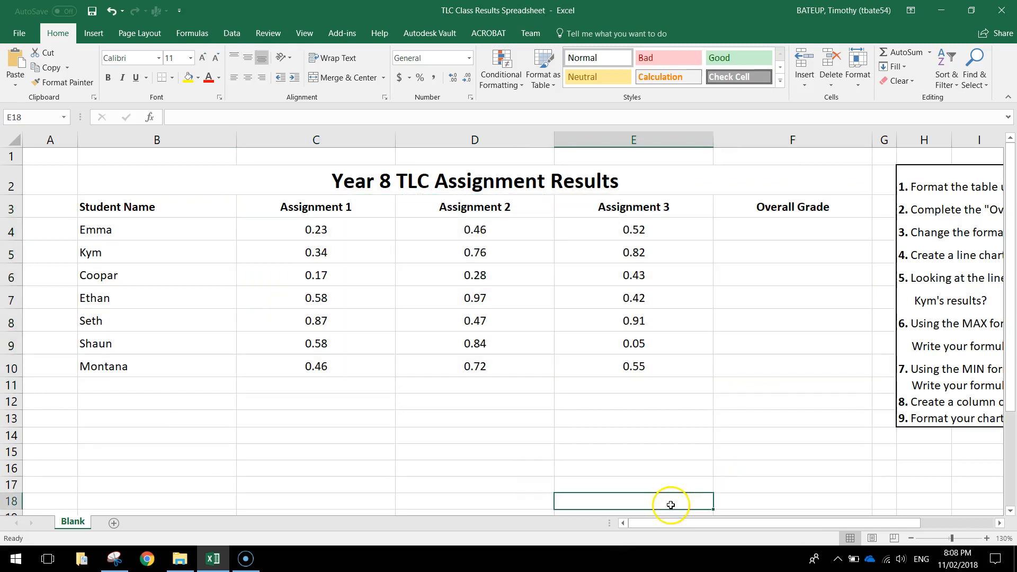
Set the width of columns B through F to 15.
left_click(157, 139)
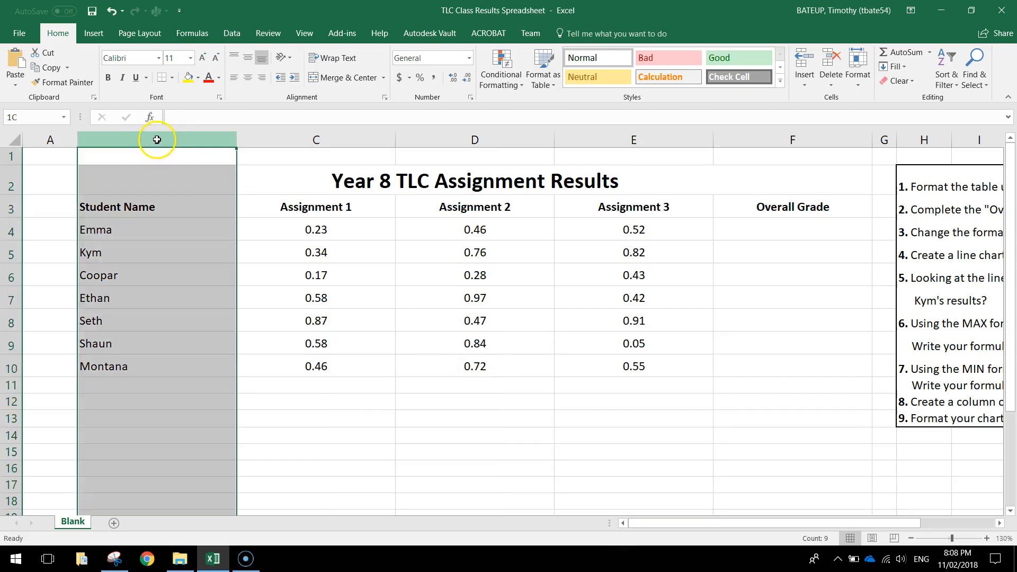
left_click_drag(240, 142, 798, 139)
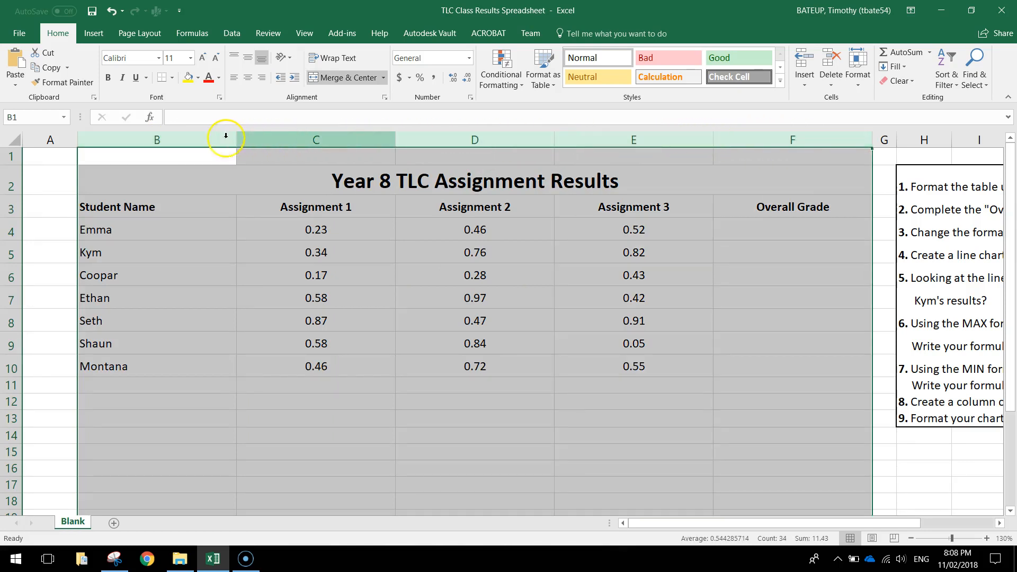
right_click(732, 140)
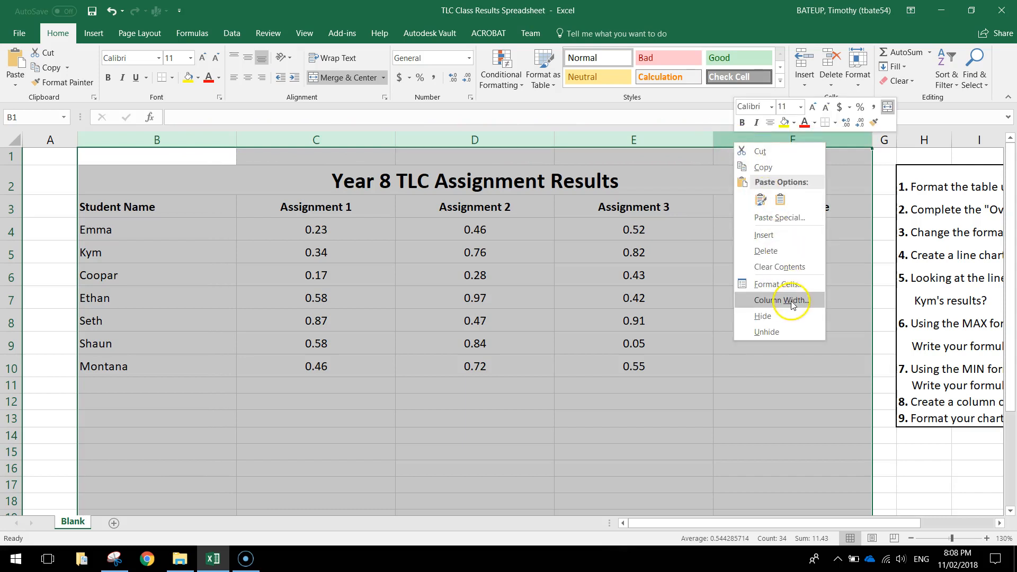
left_click(775, 301)
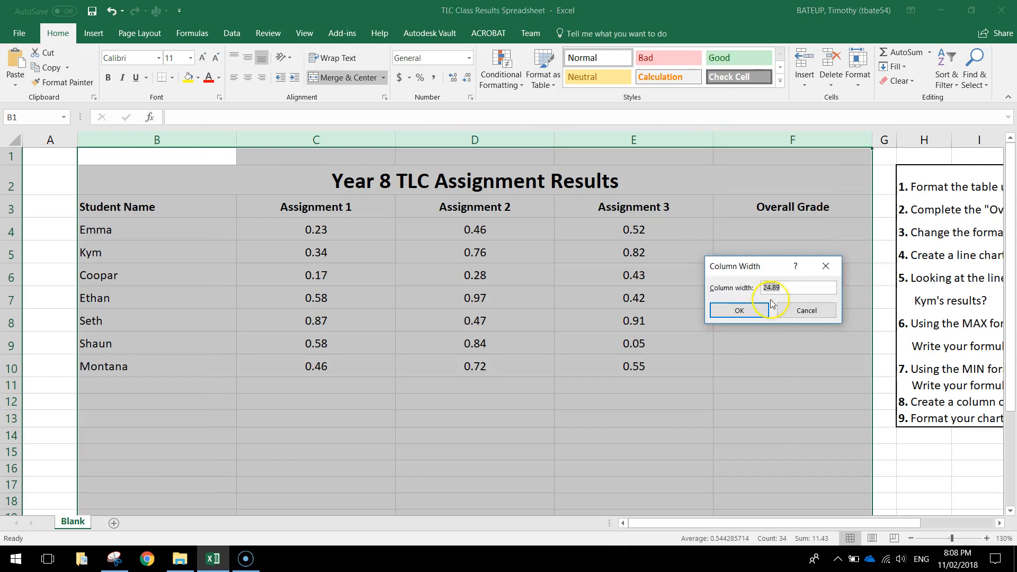
type("15")
left_click(739, 311)
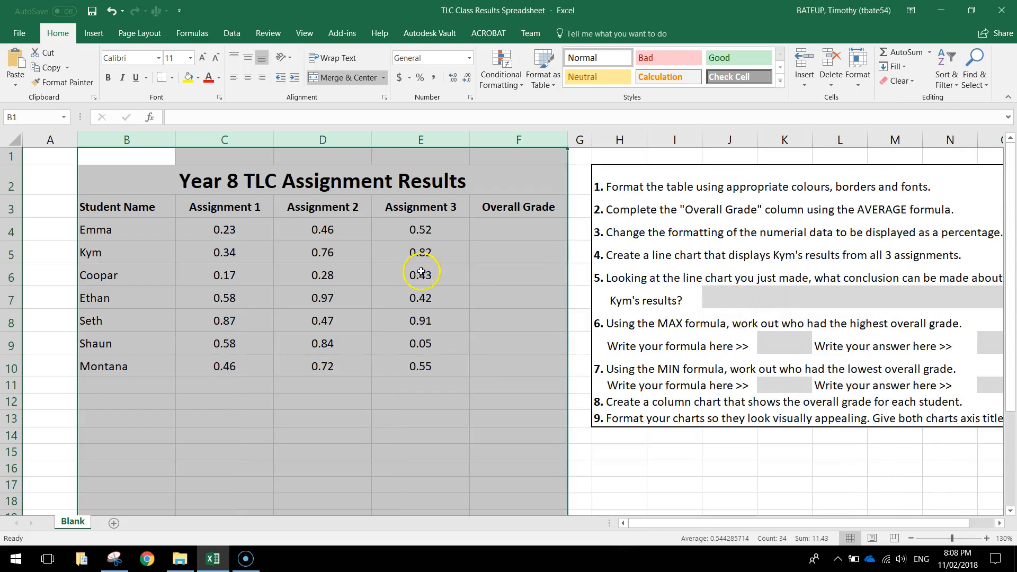
left_click(417, 271)
left_click(426, 431)
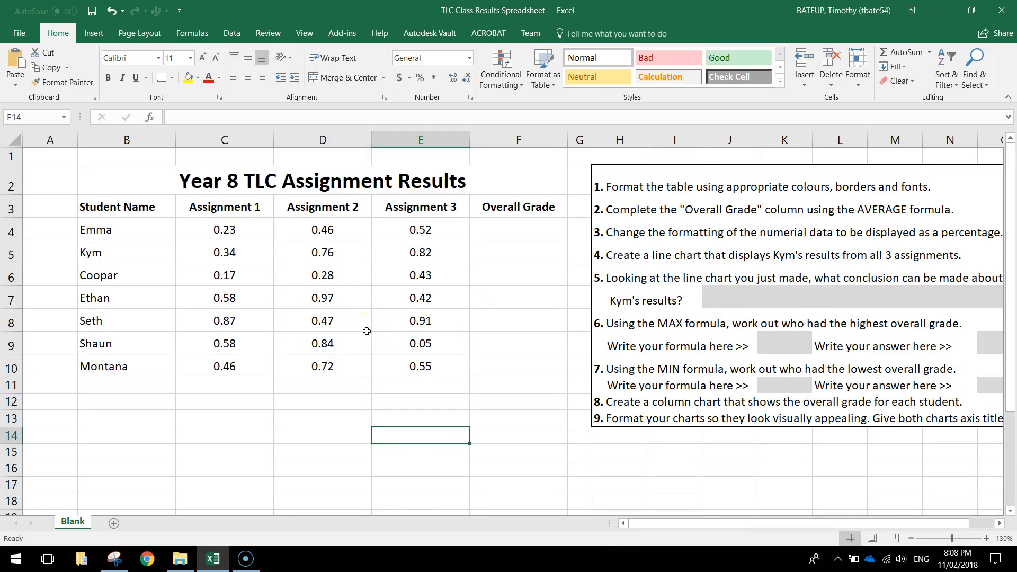
Apply all borders to the whole results table, B2:F10, including the title row.
left_click(252, 176)
left_click_drag(312, 179, 335, 367)
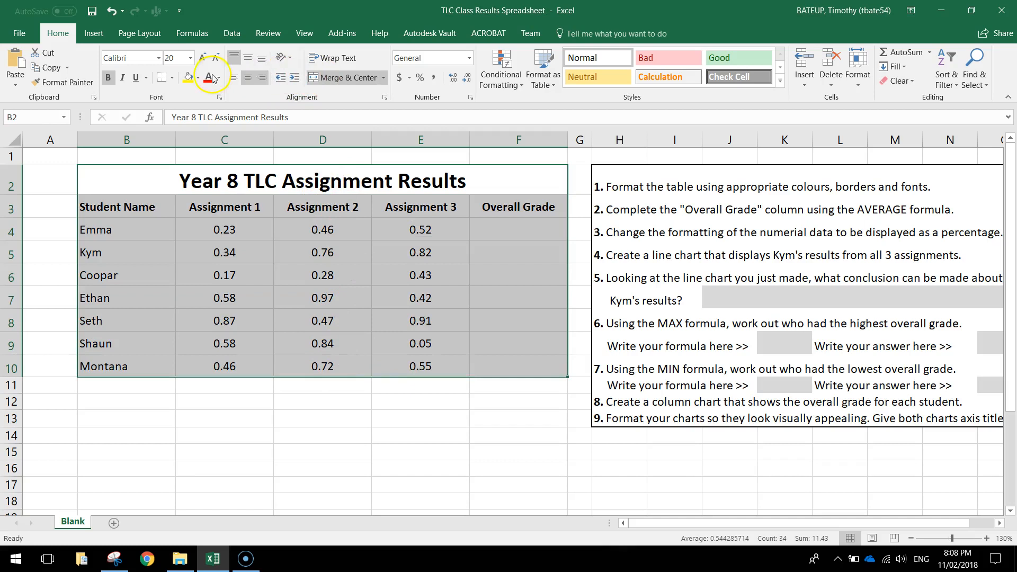
left_click(172, 78)
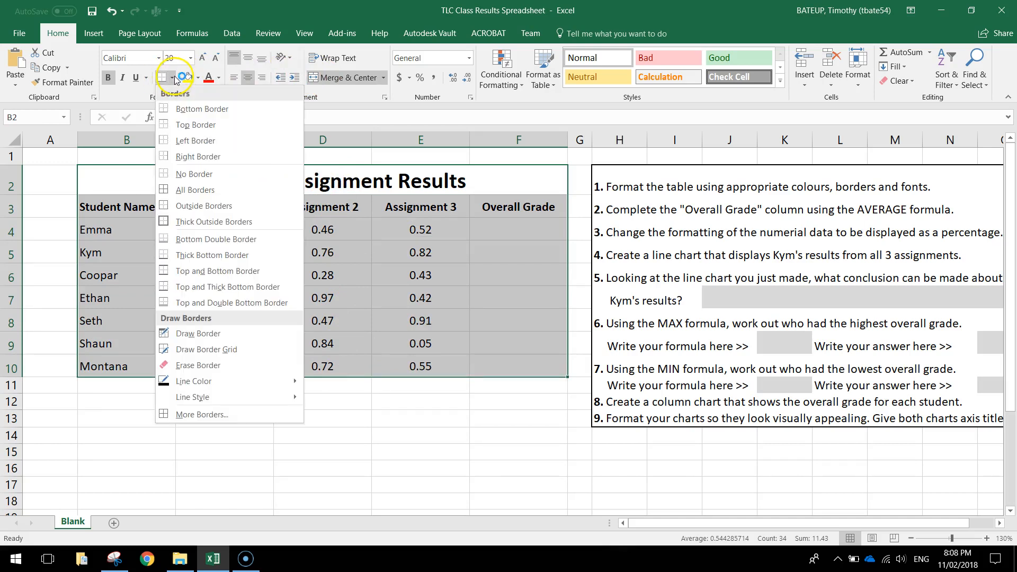
left_click(192, 191)
left_click(315, 435)
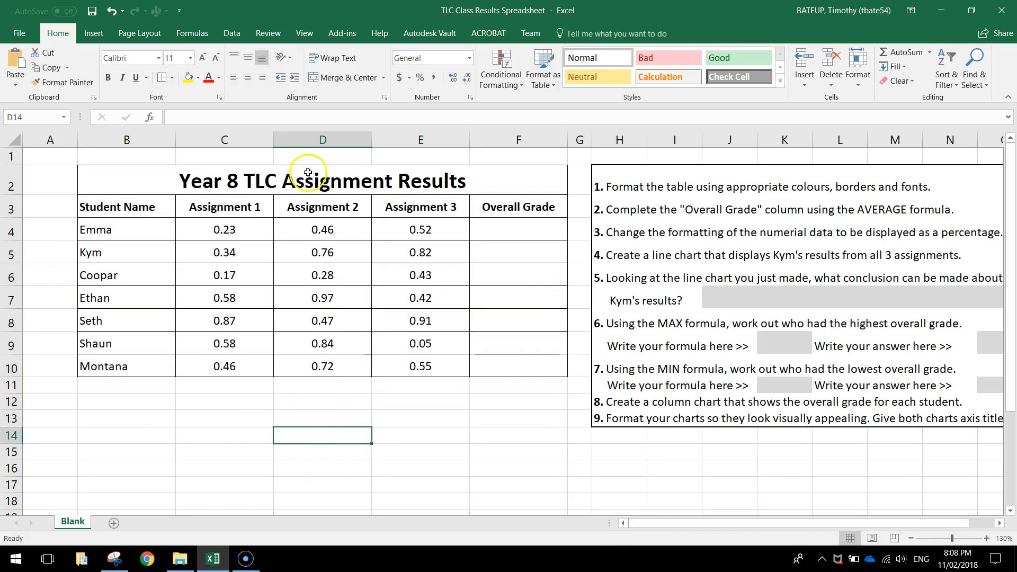
Fill the merged title cell in row 2 with the darkest green theme color.
left_click(260, 172)
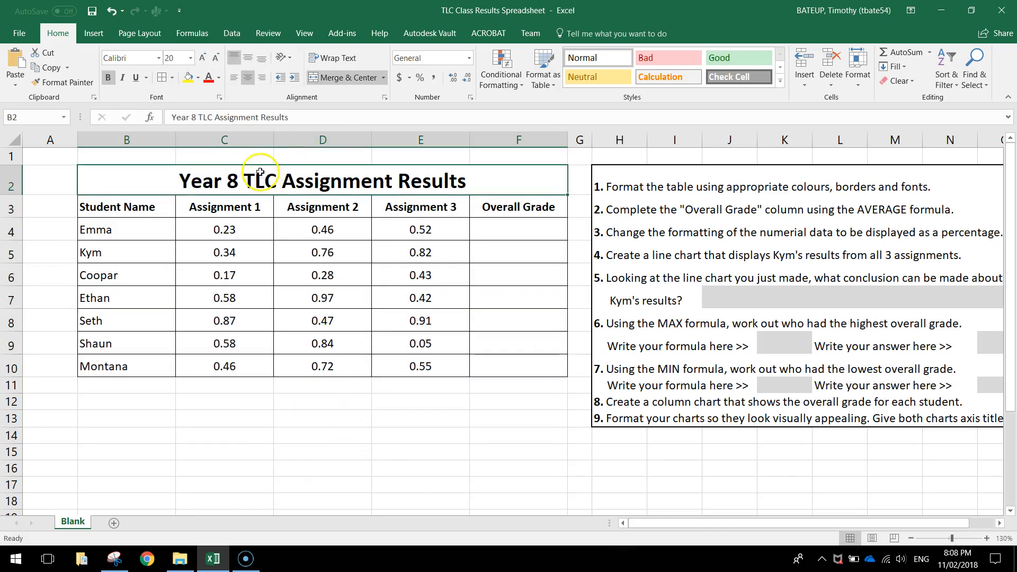
left_click(199, 78)
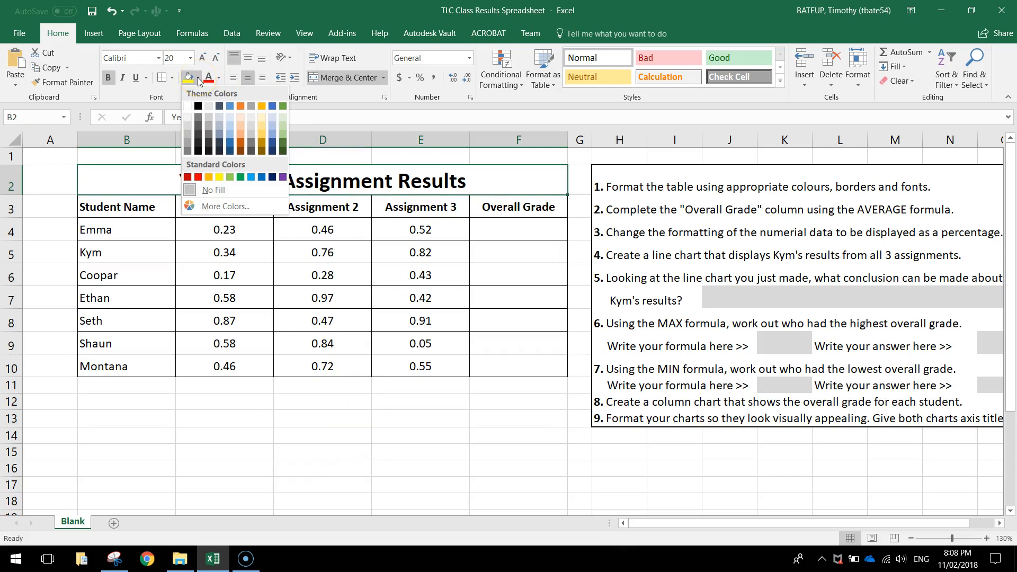
left_click(282, 151)
Fill the column heading cells B3:F3 with a light green theme color.
left_click_drag(136, 202, 546, 207)
left_click(197, 78)
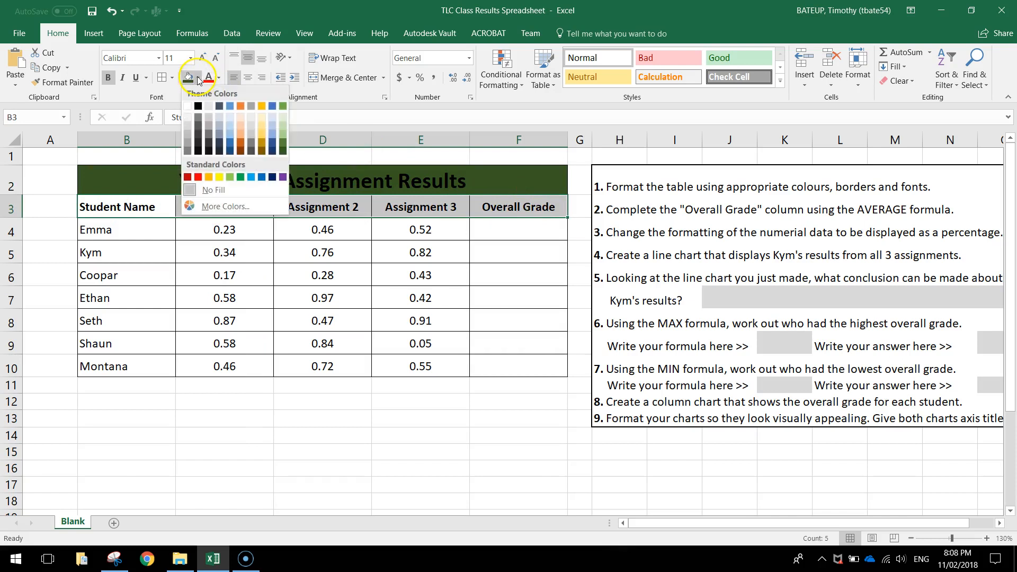
left_click(282, 136)
Fill alternate student rows B5:F5, B7:F7 and B9:F9 with the lightest green theme color.
left_click_drag(117, 248, 495, 254)
left_click_drag(490, 295, 129, 300, "ctrl")
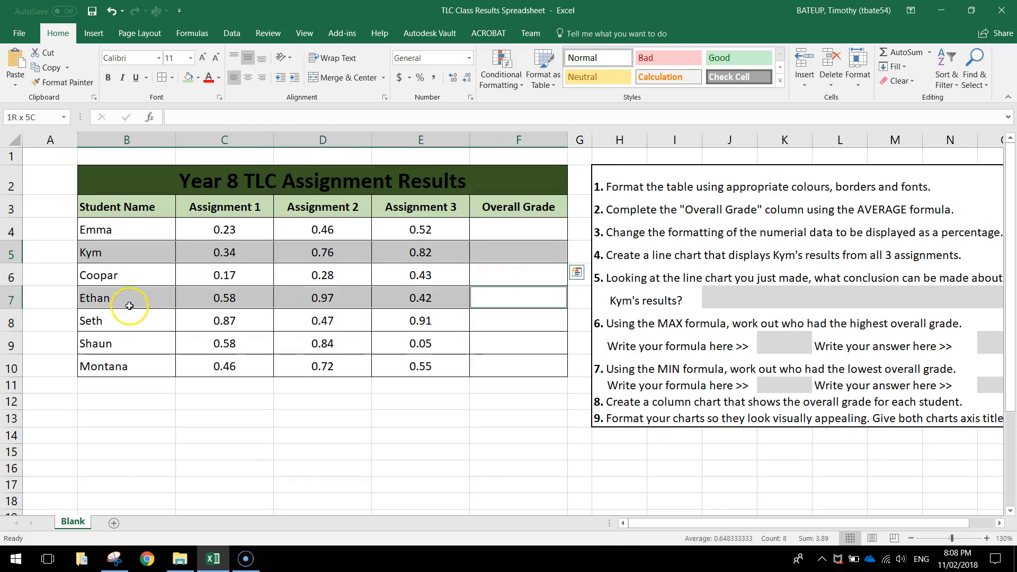
left_click_drag(132, 347, 501, 348)
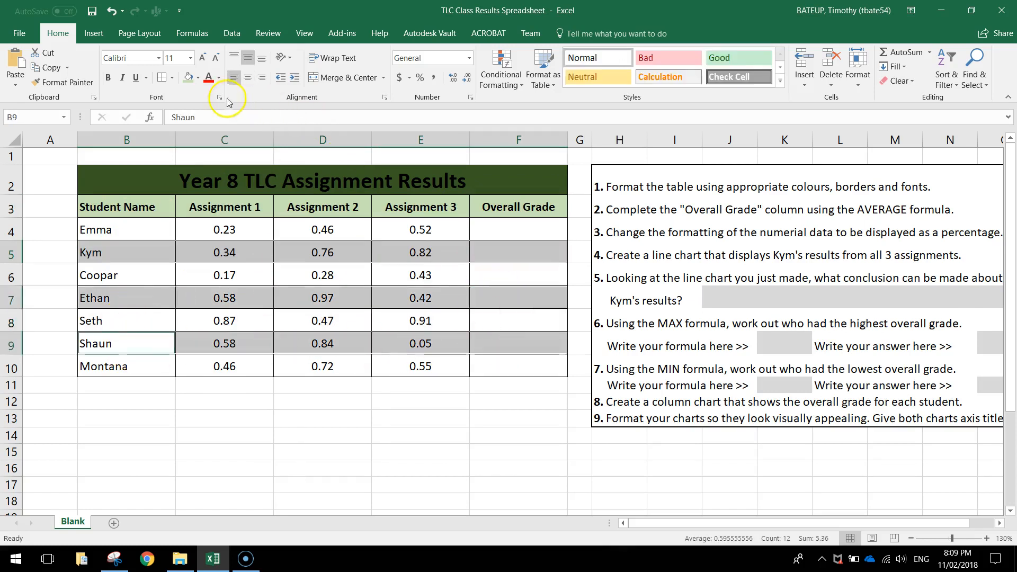
left_click(198, 79)
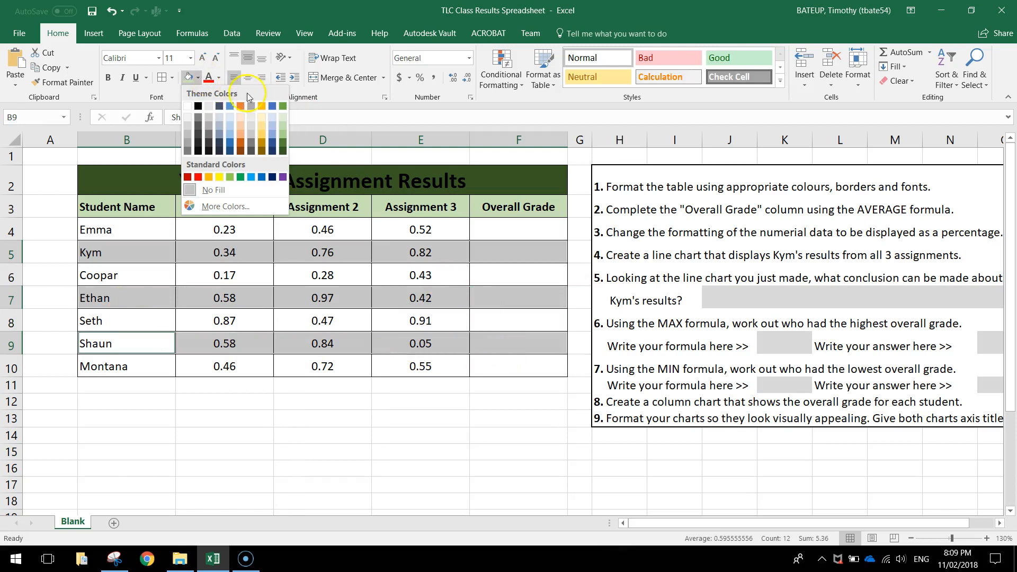
left_click(282, 116)
left_click(297, 247)
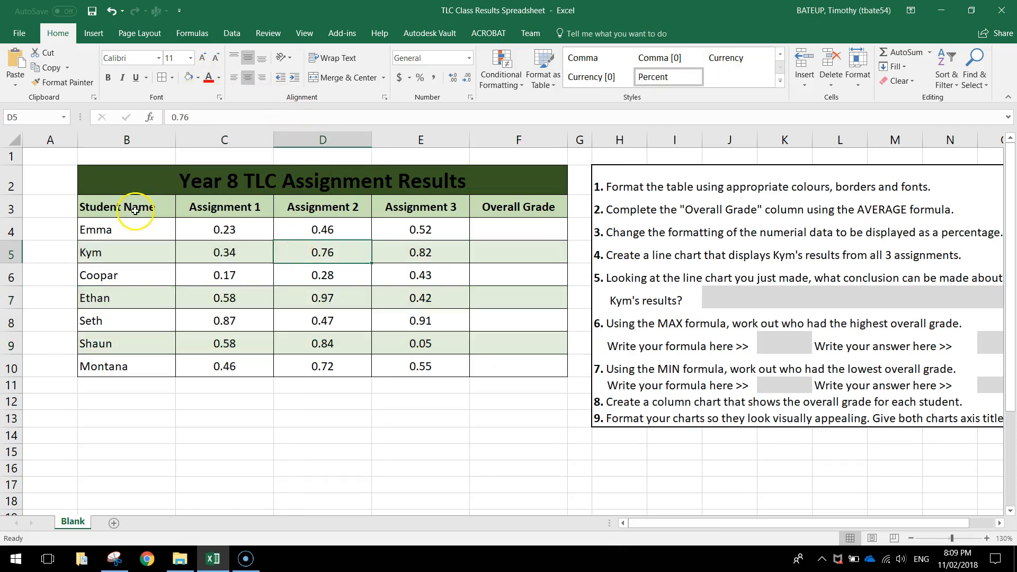
Change the font color of the merged table title in row 2 to white.
left_click(254, 178)
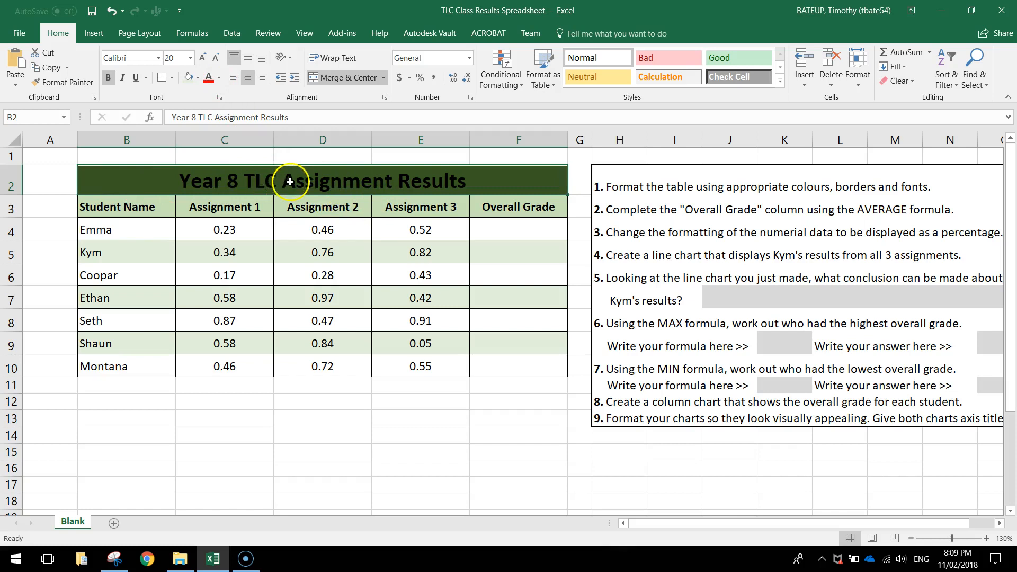
left_click(221, 82)
left_click(211, 129)
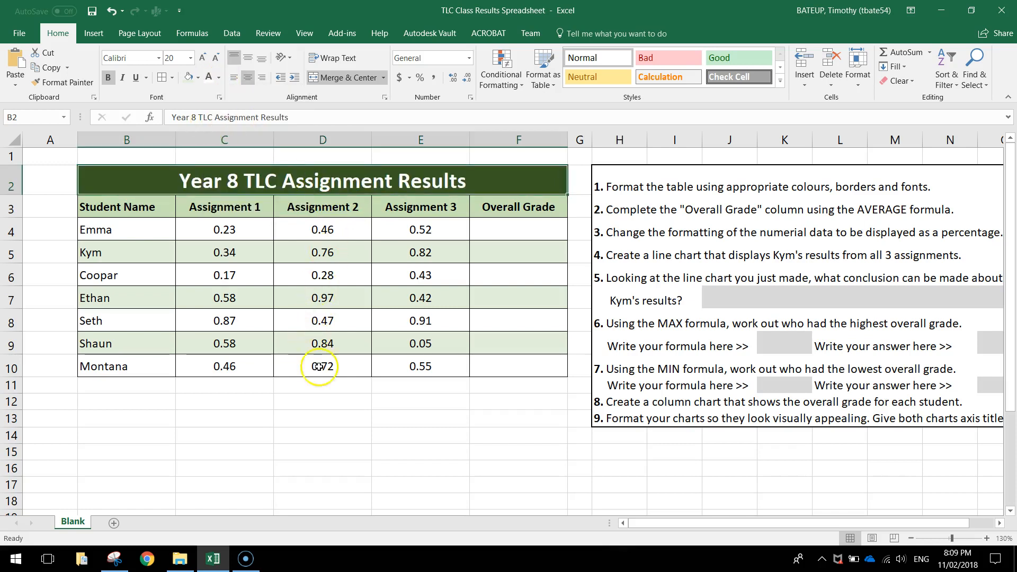
left_click(334, 450)
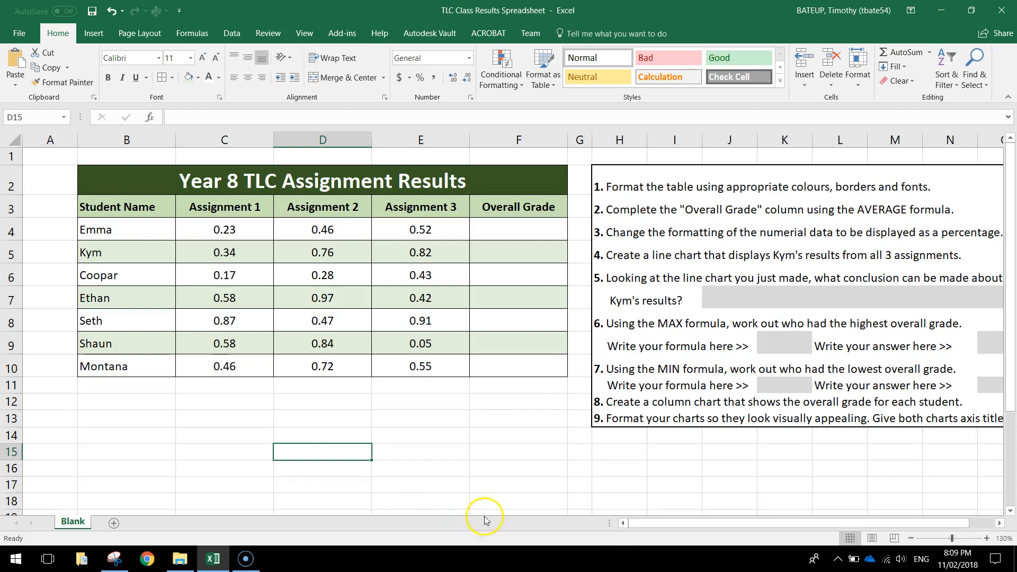
Mark the first task instruction in H2 as done by changing its font color to green.
left_click_drag(700, 527, 719, 528)
scroll(760, 336, "right", 1)
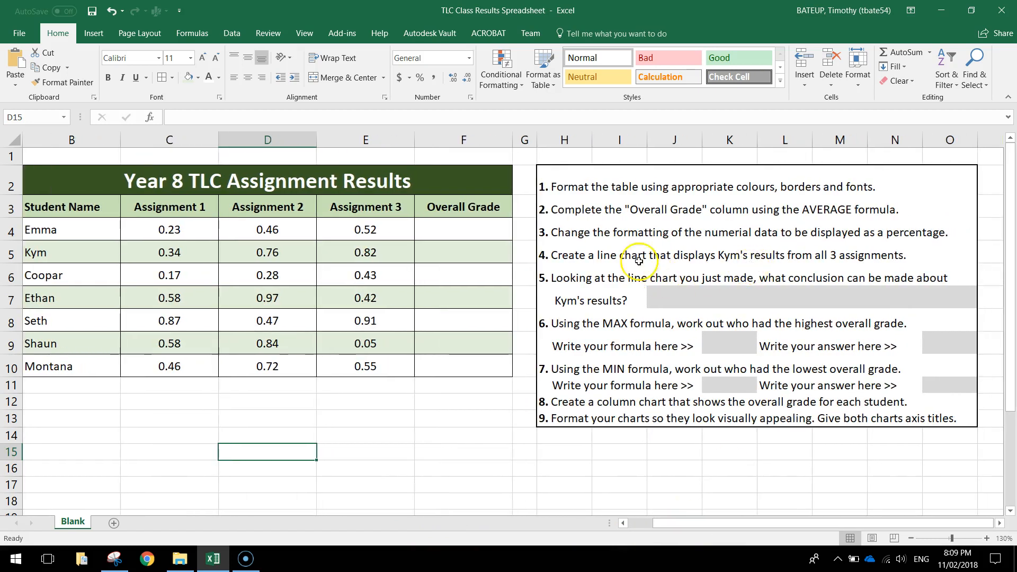
left_click(542, 192)
left_click(218, 78)
left_click(263, 193)
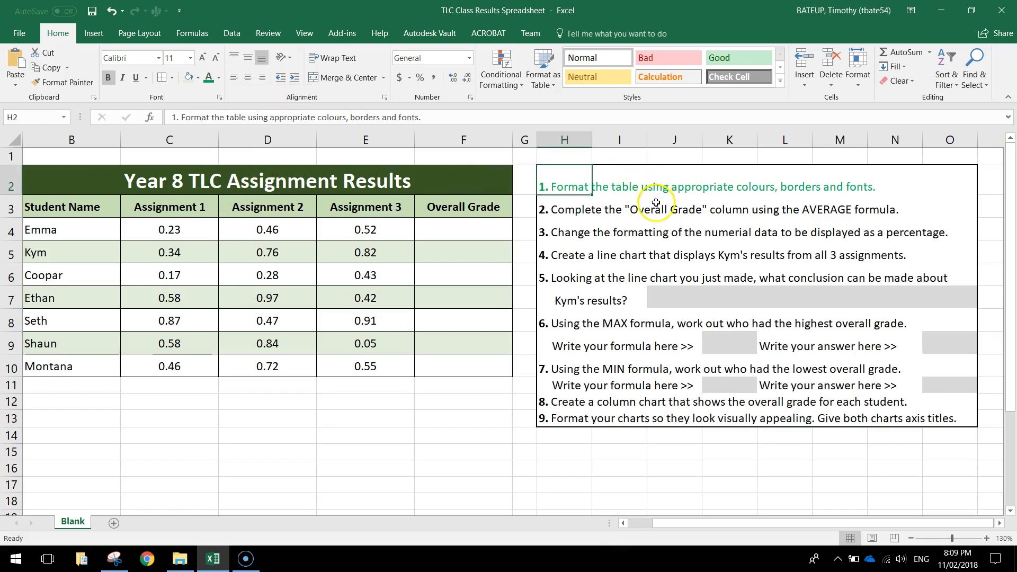
left_click(544, 211)
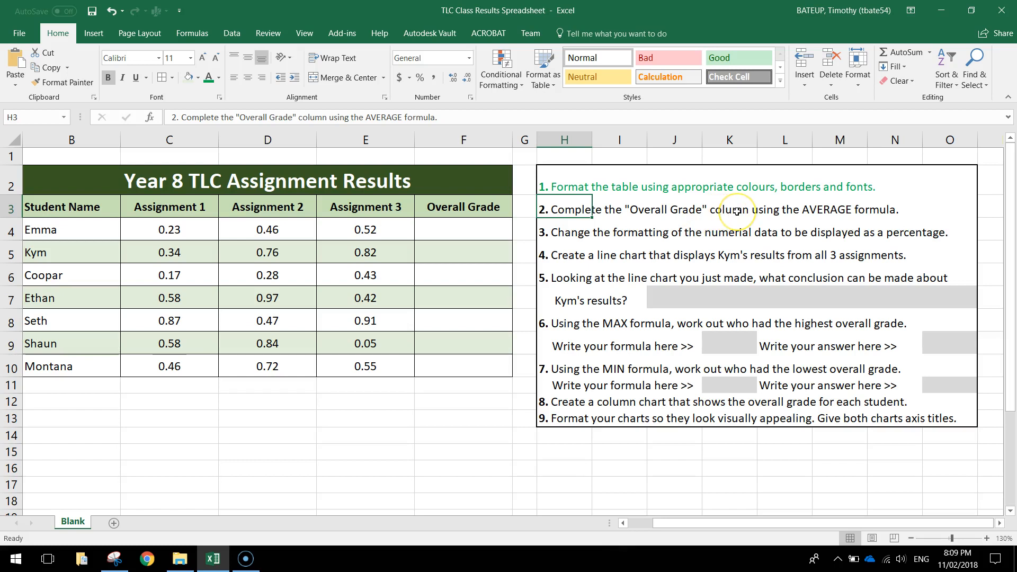
left_click(463, 141)
left_click_drag(466, 228, 501, 377)
left_click_drag(658, 523, 642, 523)
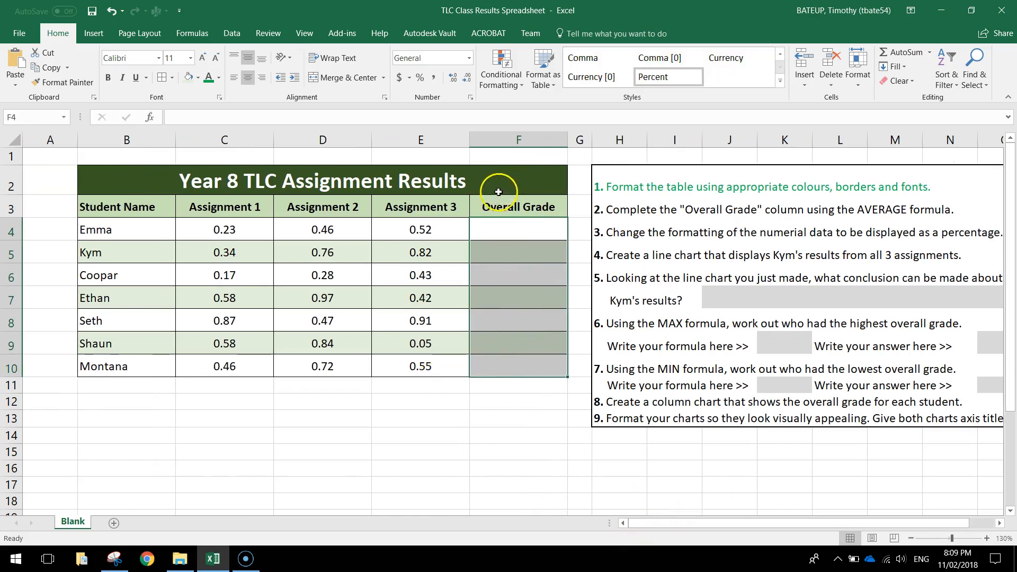
left_click(494, 223)
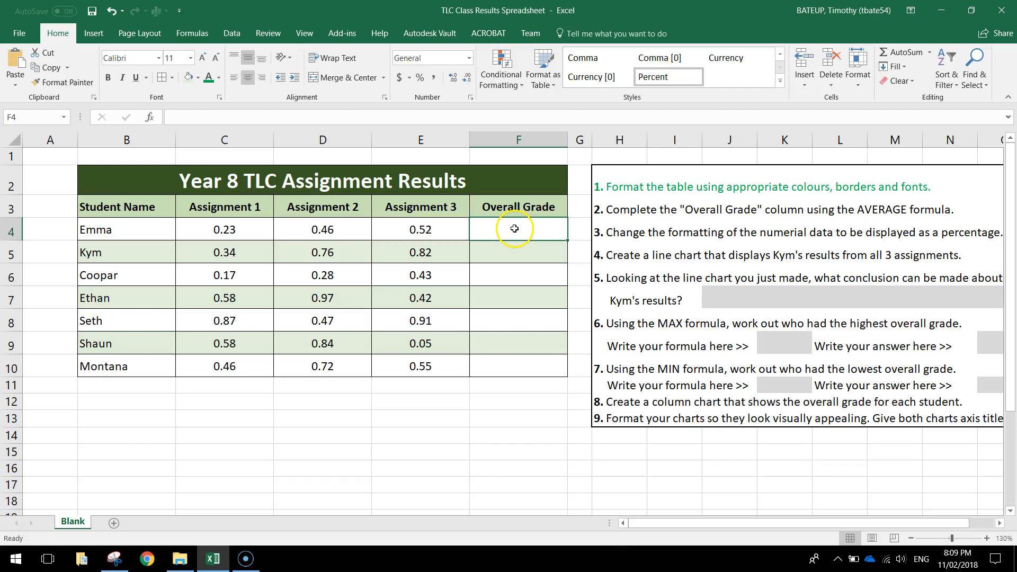
left_click_drag(237, 233, 392, 227)
left_click_drag(246, 247, 449, 256)
Enter the formula =AVERAGE(C4:E4) in F4 for the first student's overall grade.
left_click(492, 226)
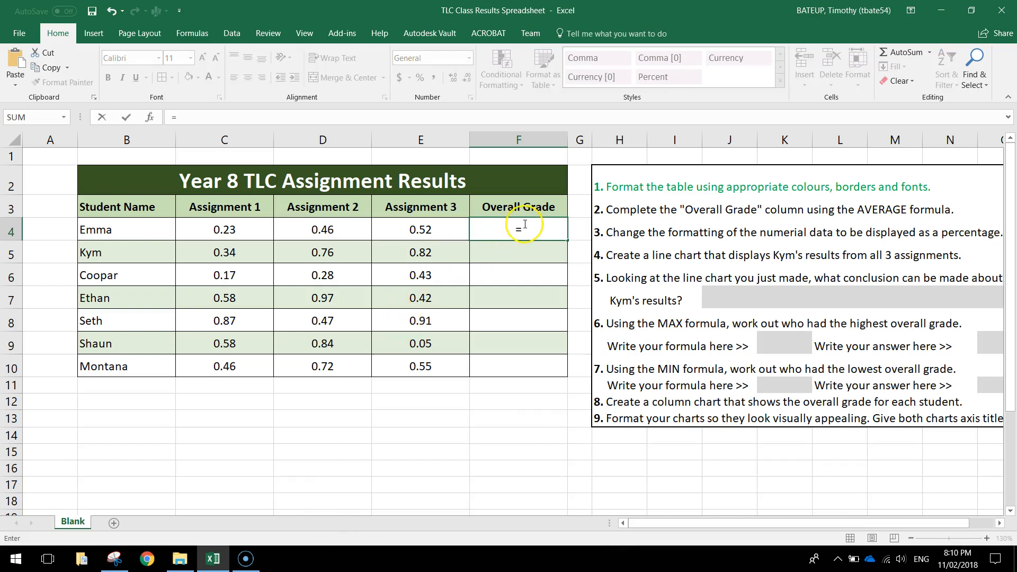
type("average")
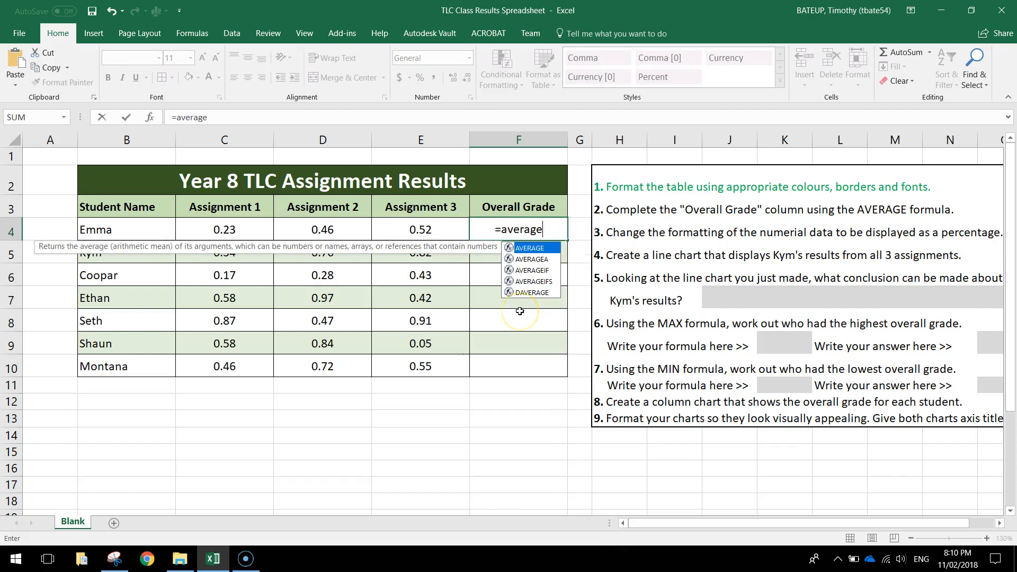
type("(")
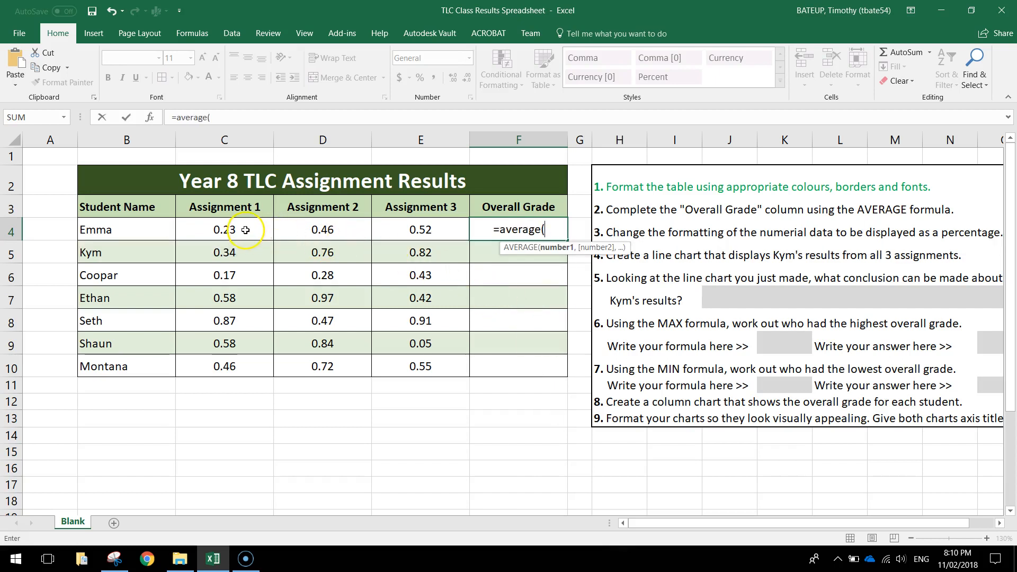
left_click_drag(242, 229, 382, 229)
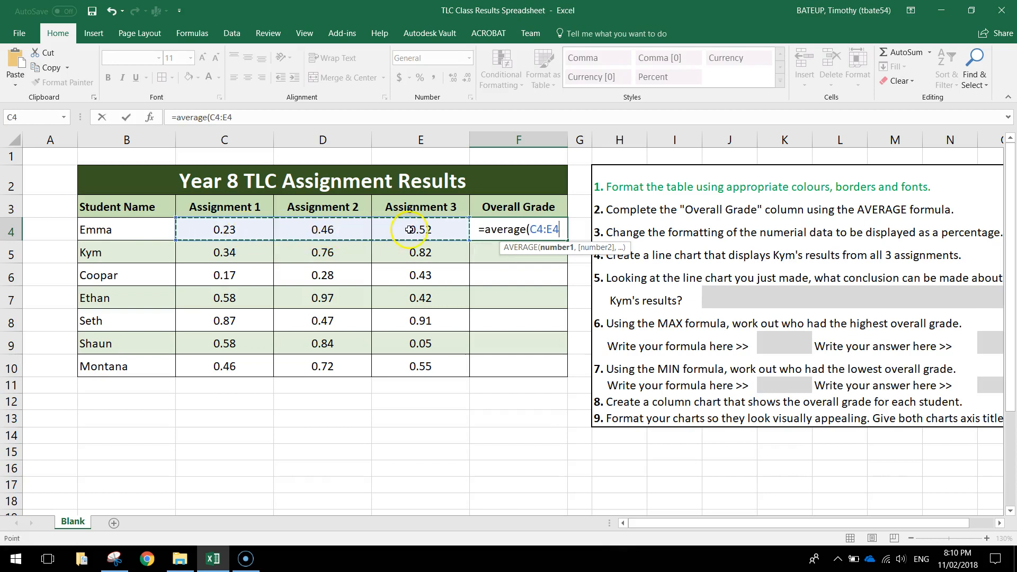
type(")")
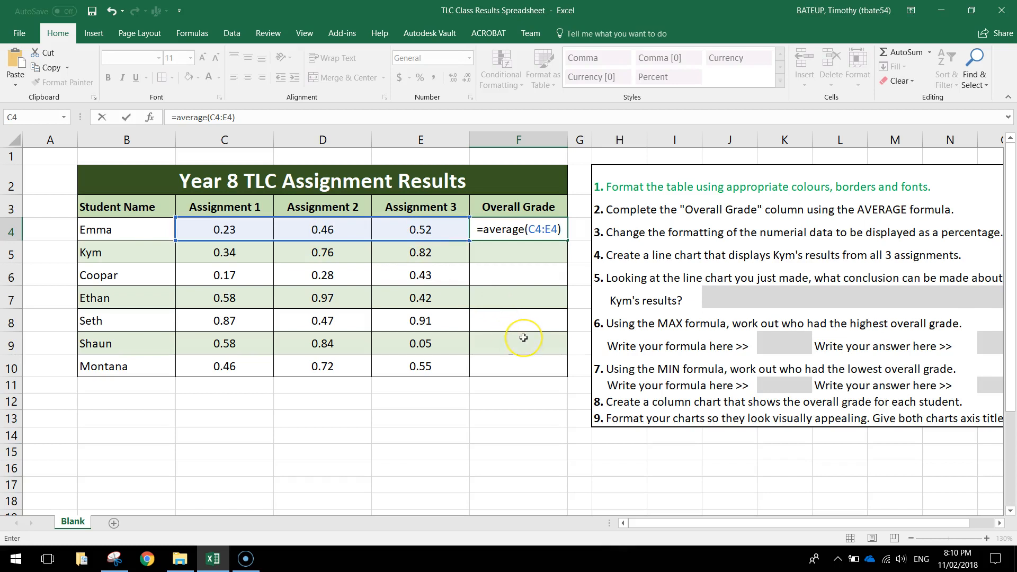
key("Return")
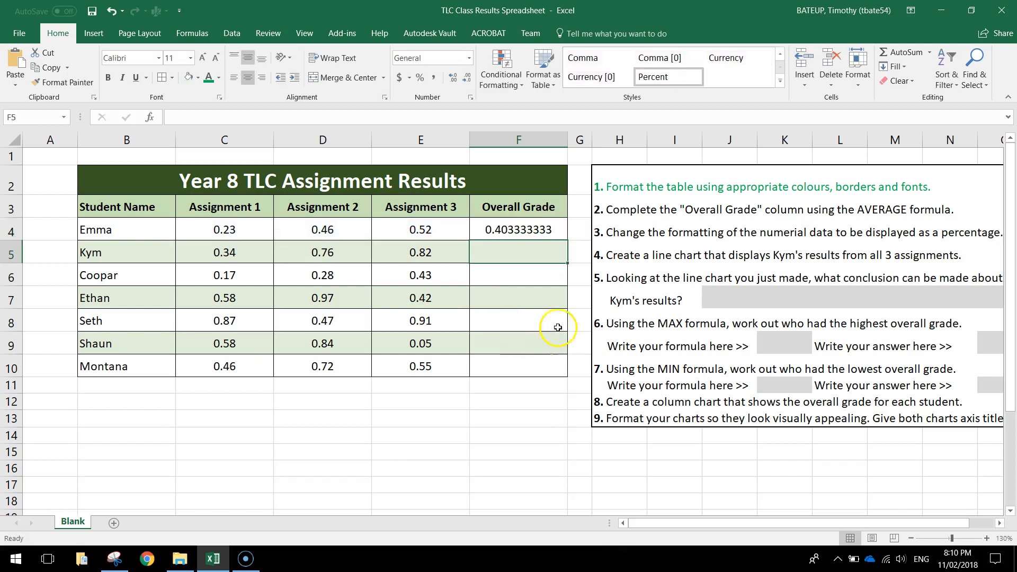
Enter the formula =AVERAGE(C5:E5) in F5 for the second student's overall grade.
left_click(496, 228)
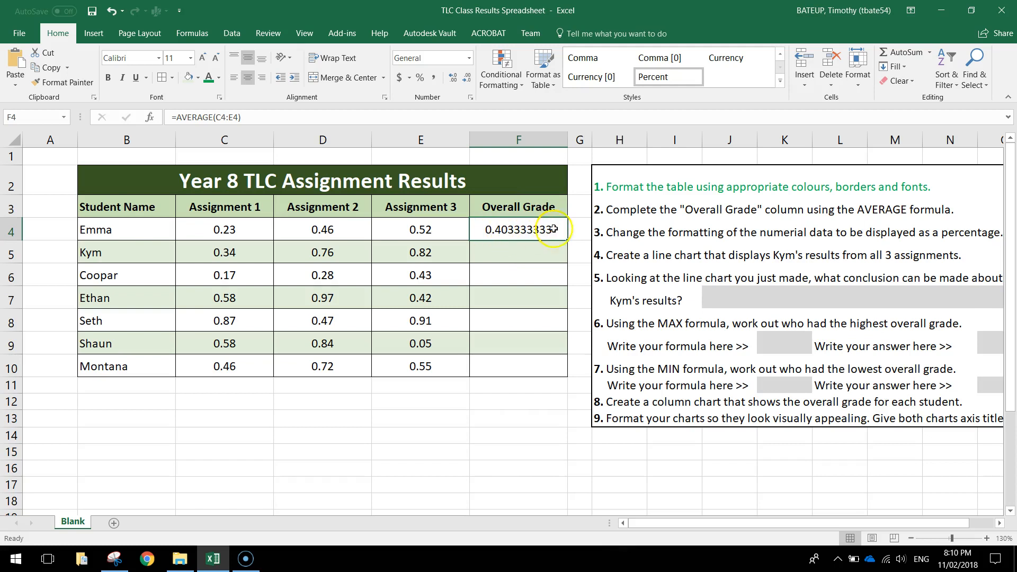
left_click(481, 253)
type("=")
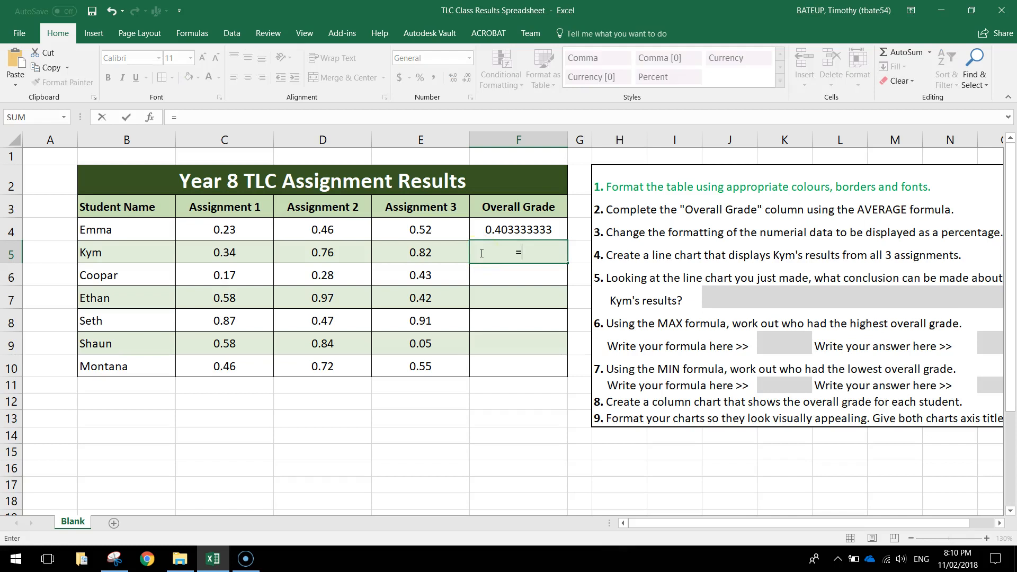
type("average(")
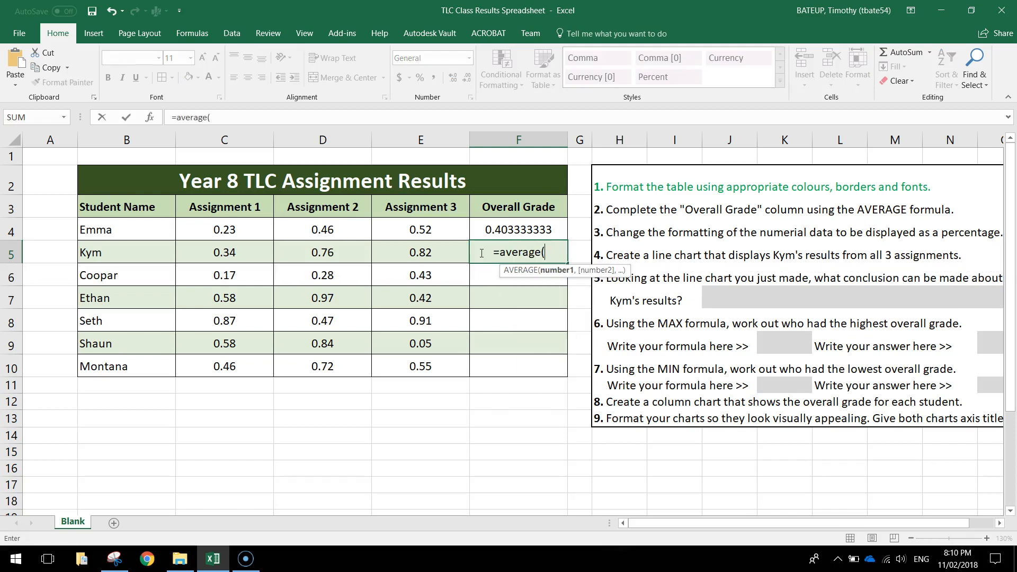
left_click_drag(225, 253, 393, 250)
type(")")
key("Return")
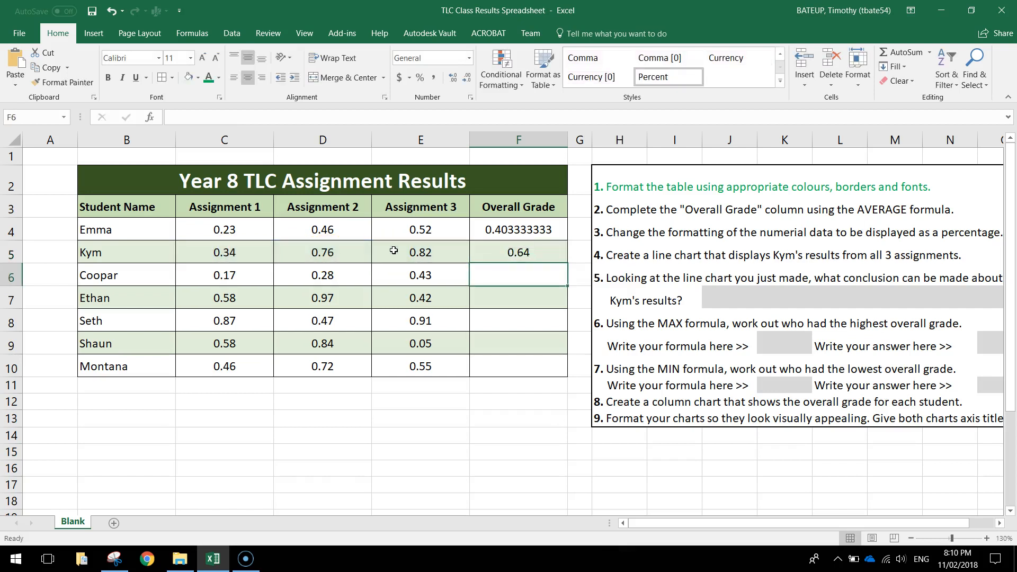
Enter the formula =AVERAGE(C6:E6) in F6 for the third student's overall grade.
type("=")
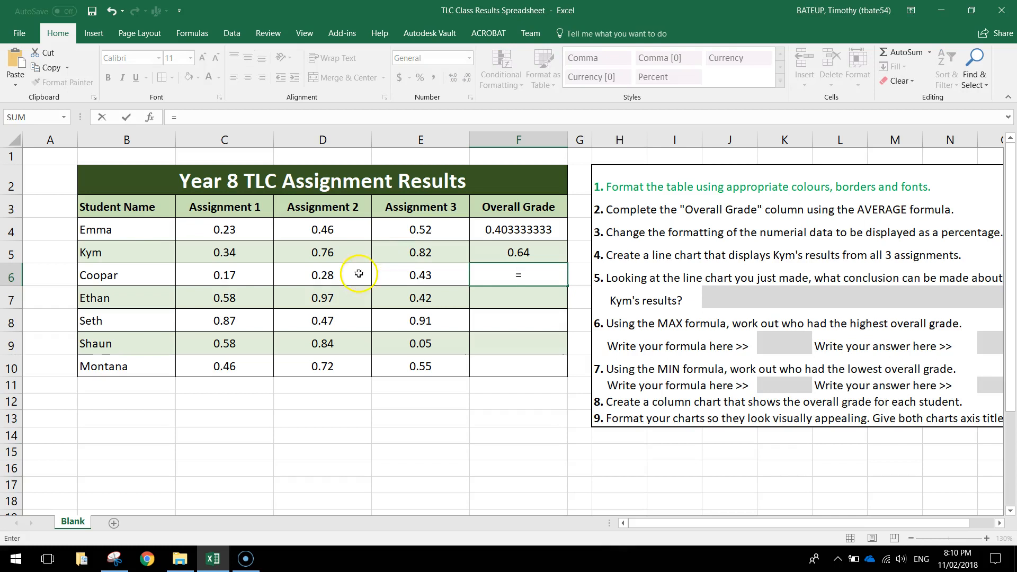
type("average")
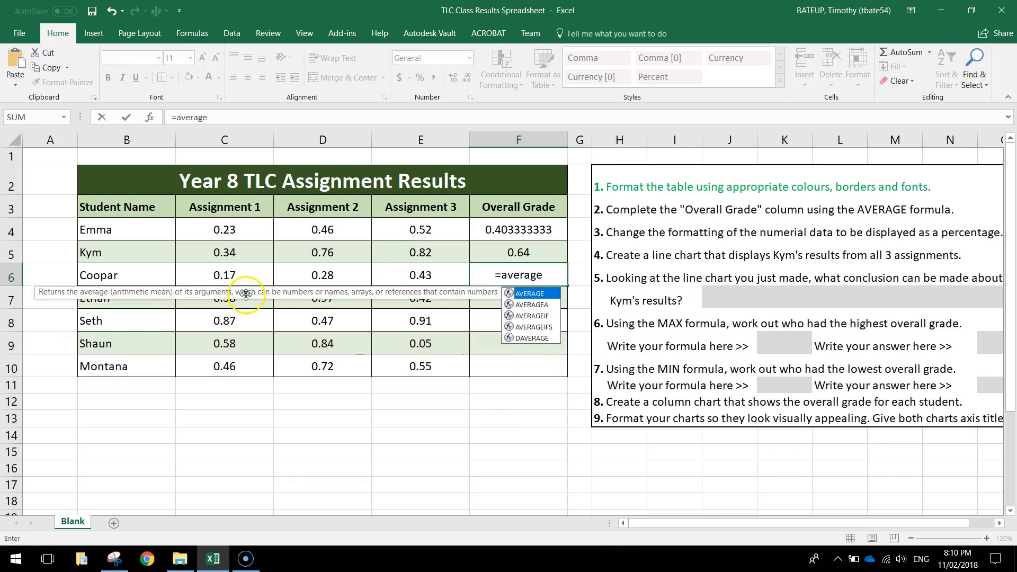
type("(")
left_click_drag(228, 276, 397, 275)
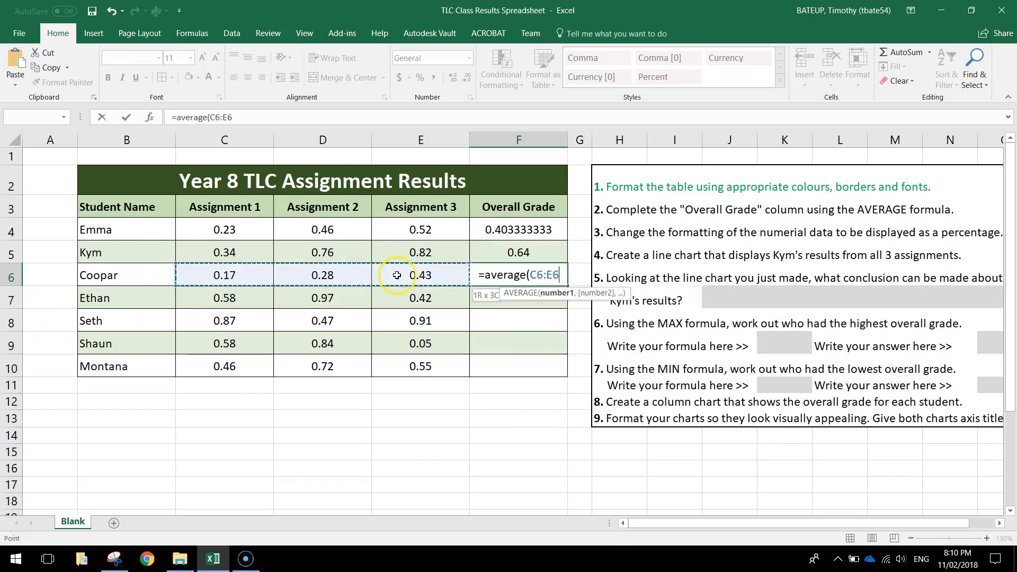
type(")")
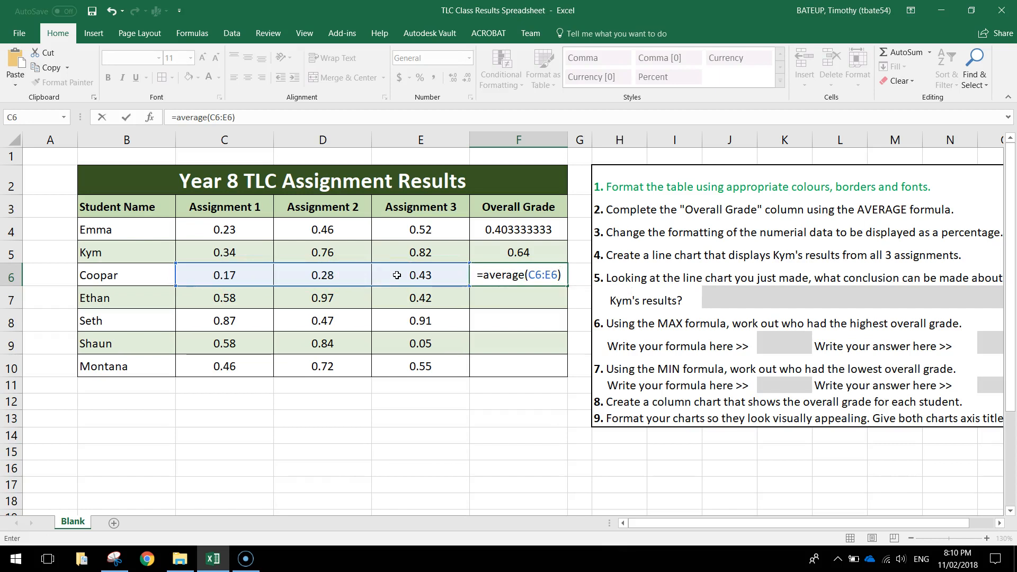
key("Return")
Enter the formula =AVERAGE(C7:E7) in F7 for the fourth student's overall grade.
type("=average(")
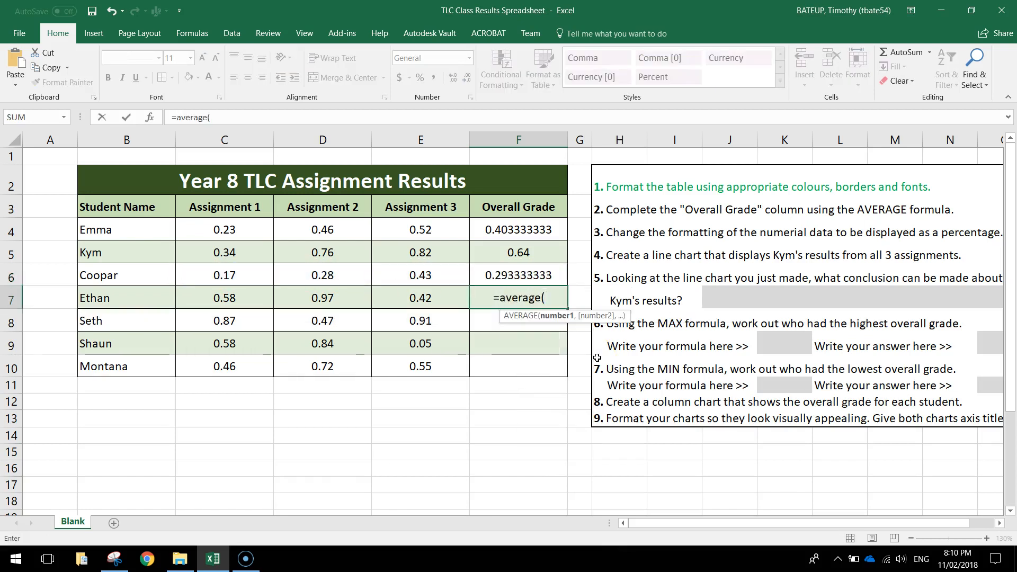
left_click_drag(234, 298, 424, 294)
key("Return")
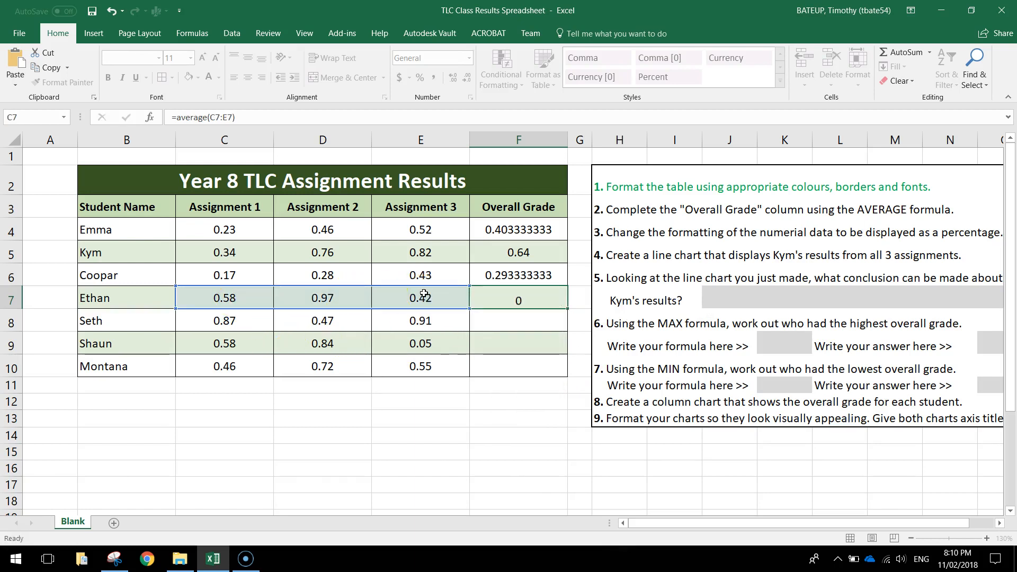
Enter the formula =AVERAGE(C8:E8) in F8 for the fifth student's overall grade.
type("=average")
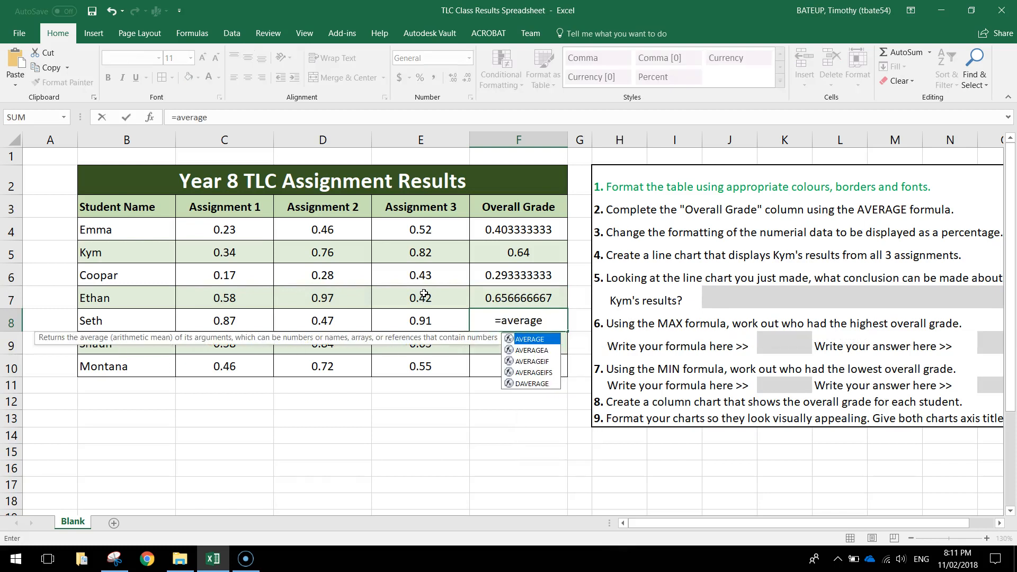
type("(")
left_click_drag(248, 320, 403, 319)
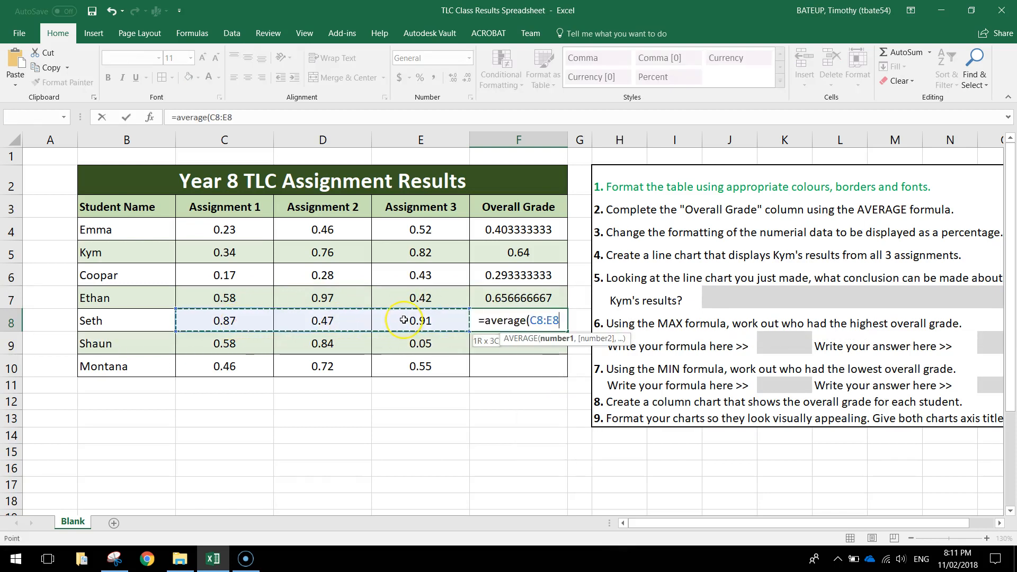
type(")")
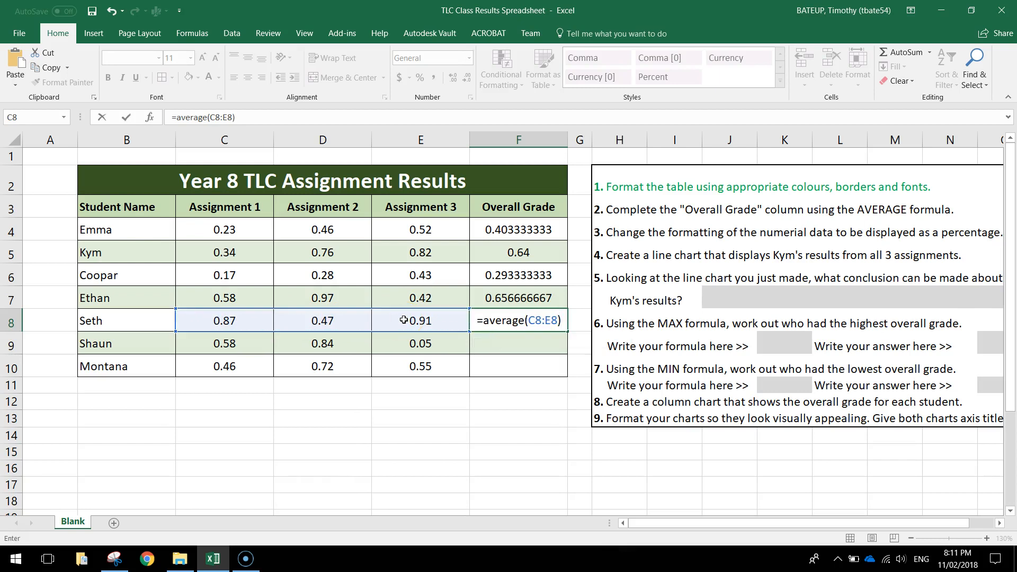
key("Return")
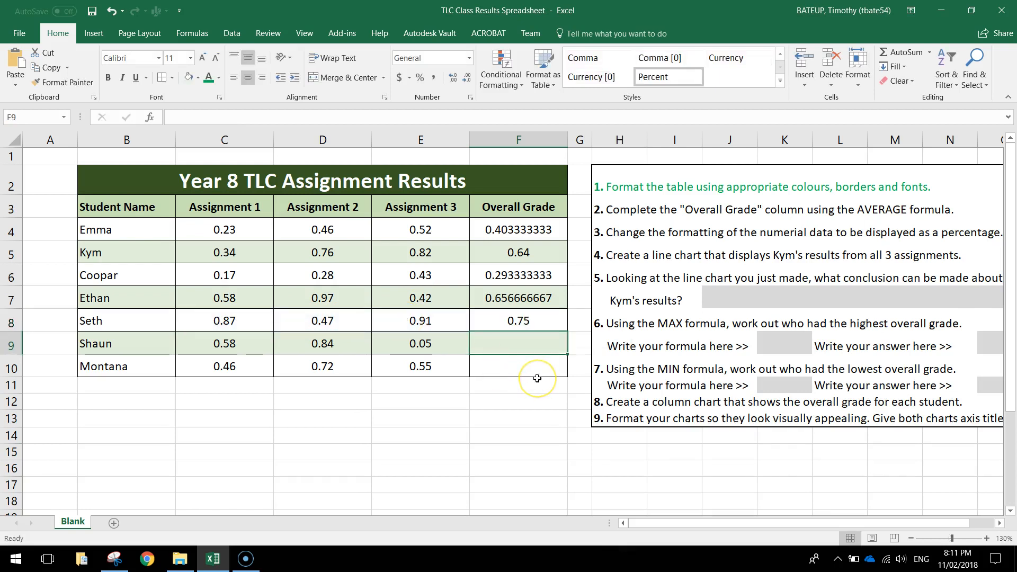
Enter the formula =AVERAGE(C9:E9) in F9 for the sixth student's overall grade, and select F10.
type("=average")
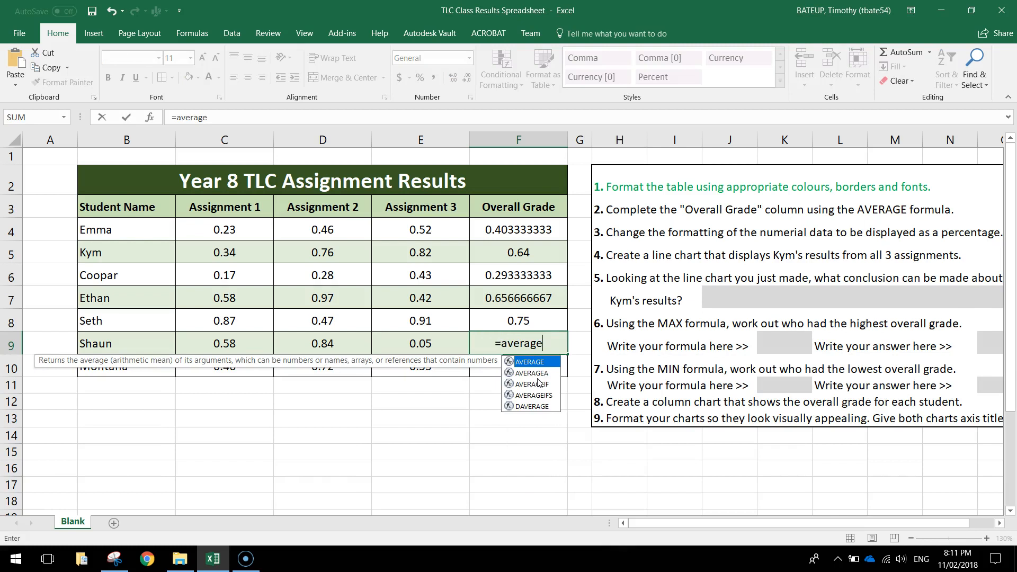
type("(")
left_click_drag(241, 344, 391, 347)
type(")")
key("Return")
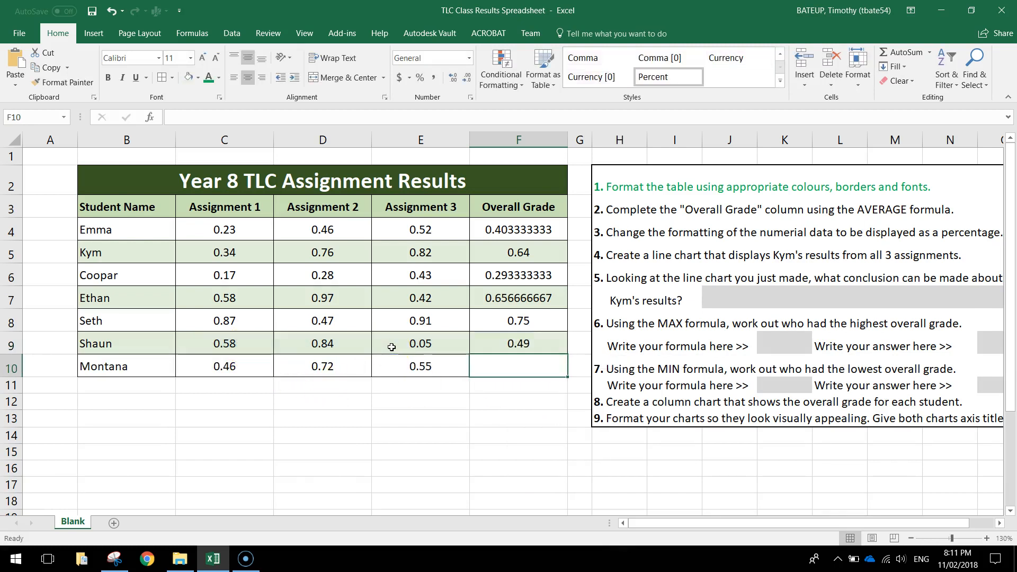
left_click(511, 369)
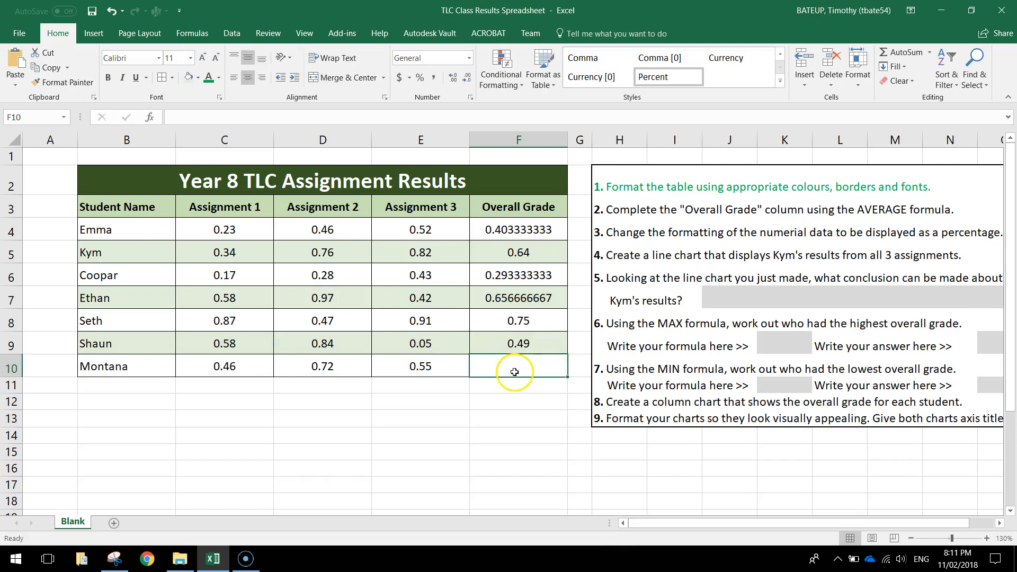
Enter the formula =AVERAGE(C10:E10) in F10 for the seventh student's overall grade.
type("=aver")
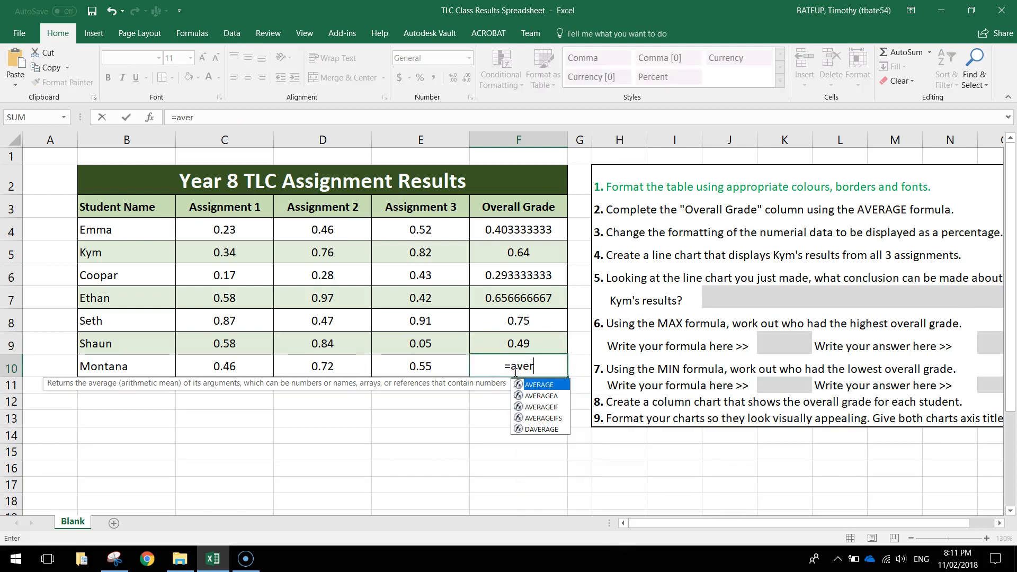
type("age(")
left_click_drag(249, 367, 412, 366)
type("O)")
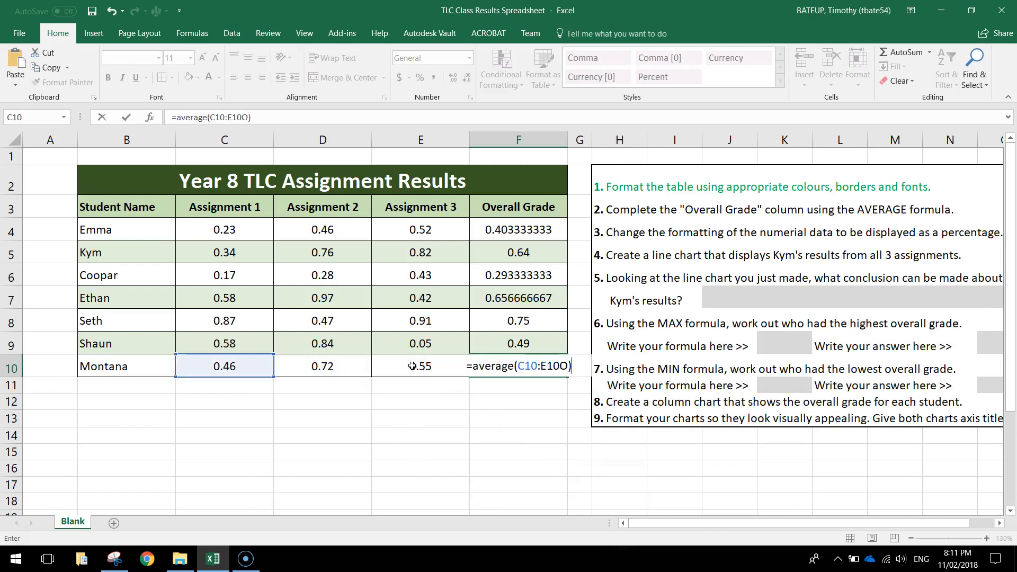
key("BackSpace")
key("BackSpace")
type(")")
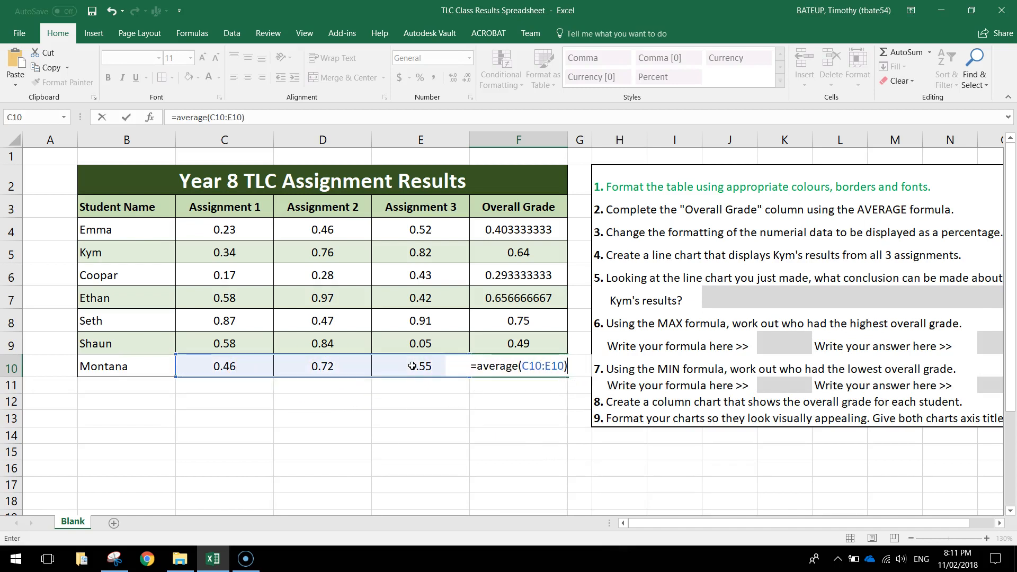
key("Return")
left_click(449, 422)
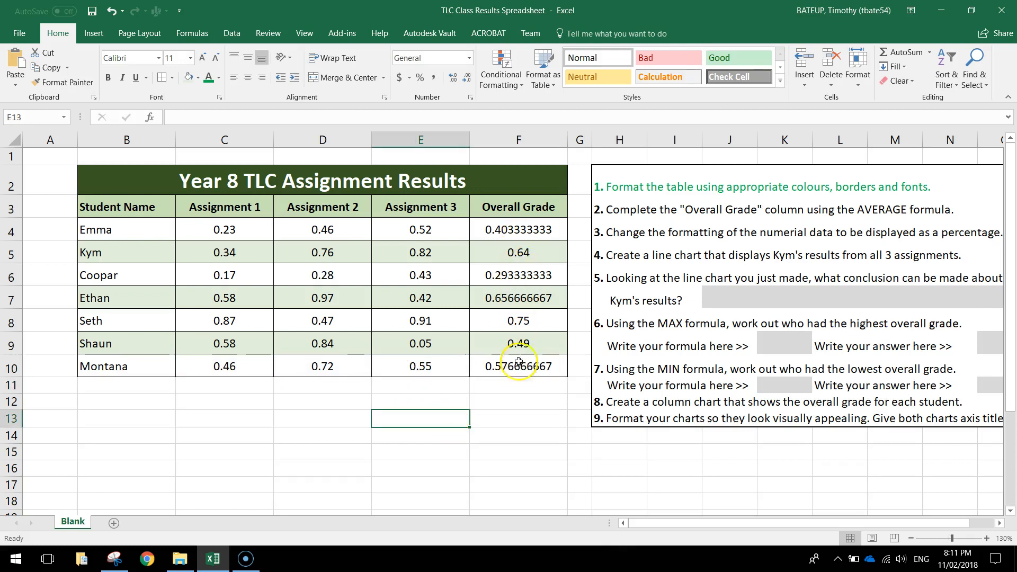
Bold the overall grades in F4:F10.
left_click_drag(518, 227, 525, 365)
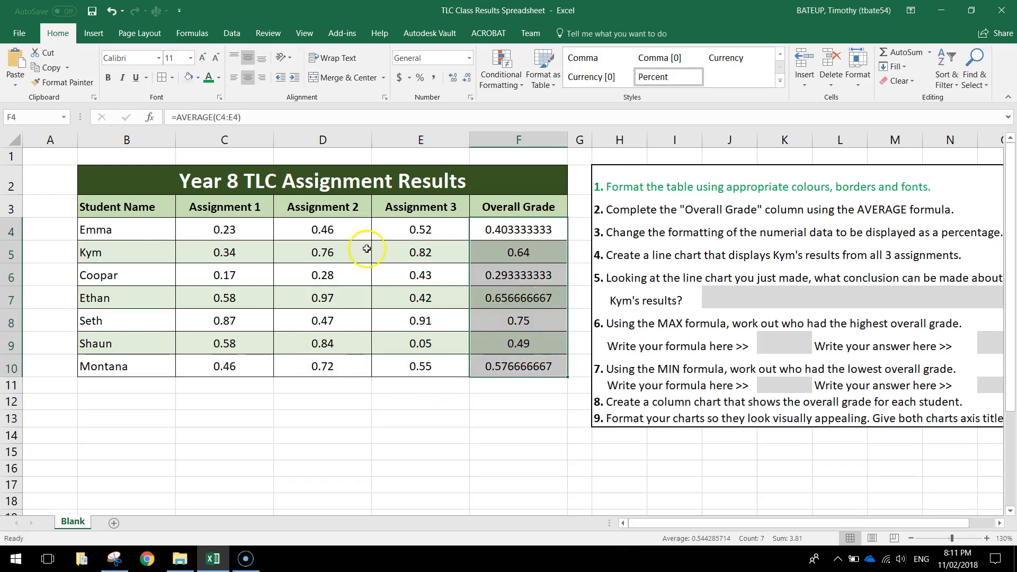
left_click(106, 77)
left_click(505, 464)
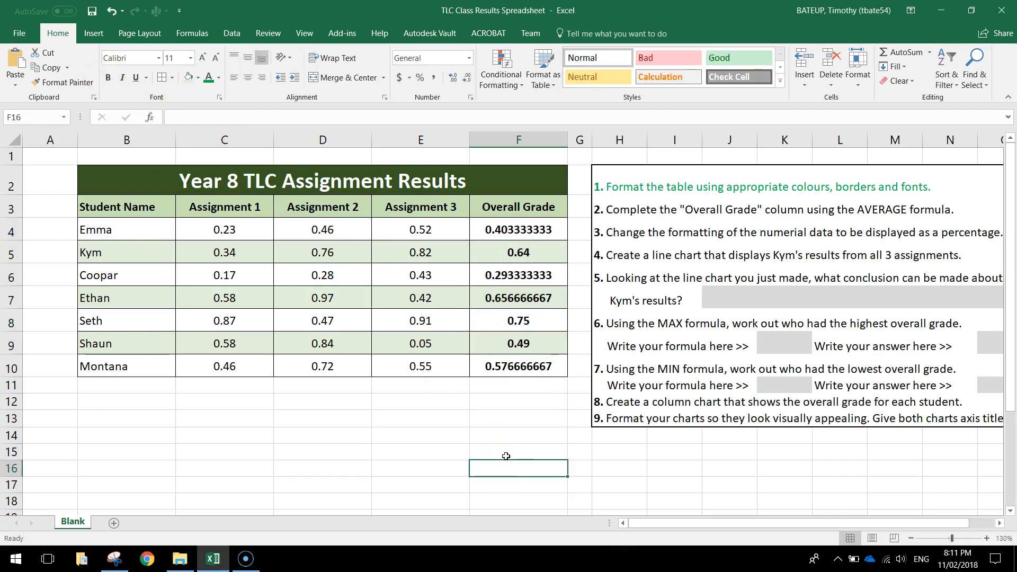
Mark task 2 in H3 as done by colouring its text green.
left_click(597, 213)
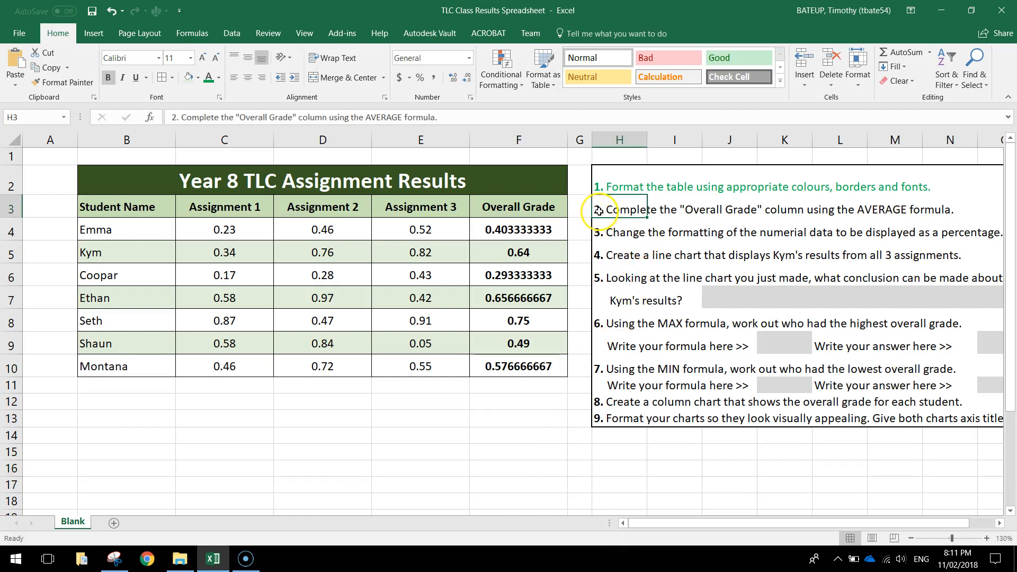
left_click(209, 78)
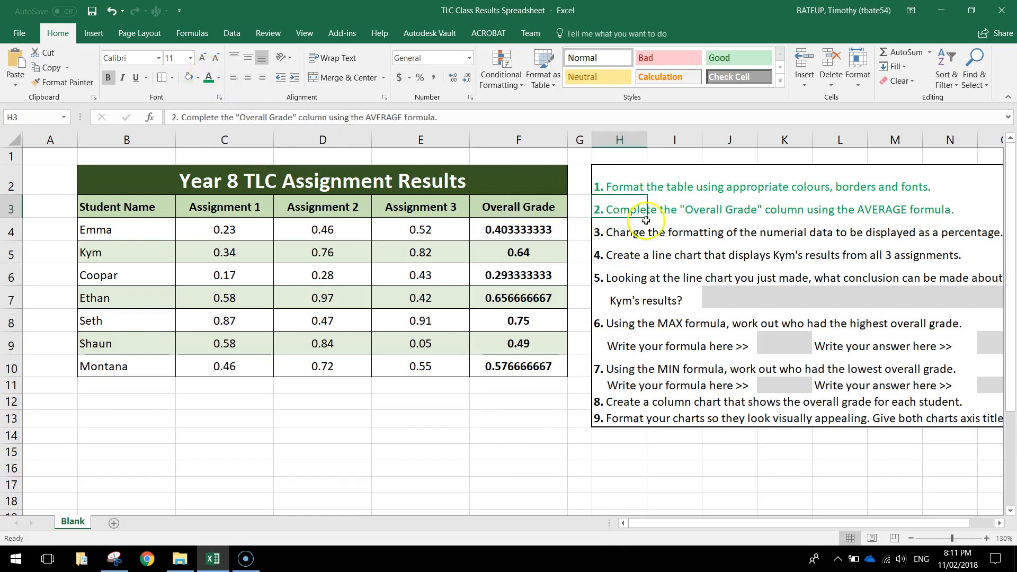
Correct the spelling of "numerial" to "numerical" in the task 3 text in H4.
left_click(593, 233)
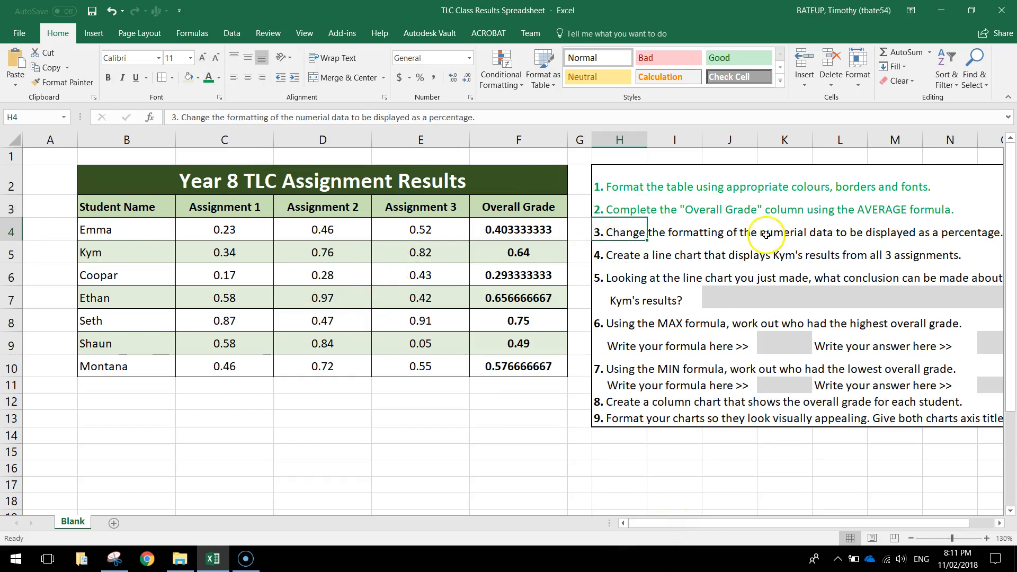
double_click(621, 233)
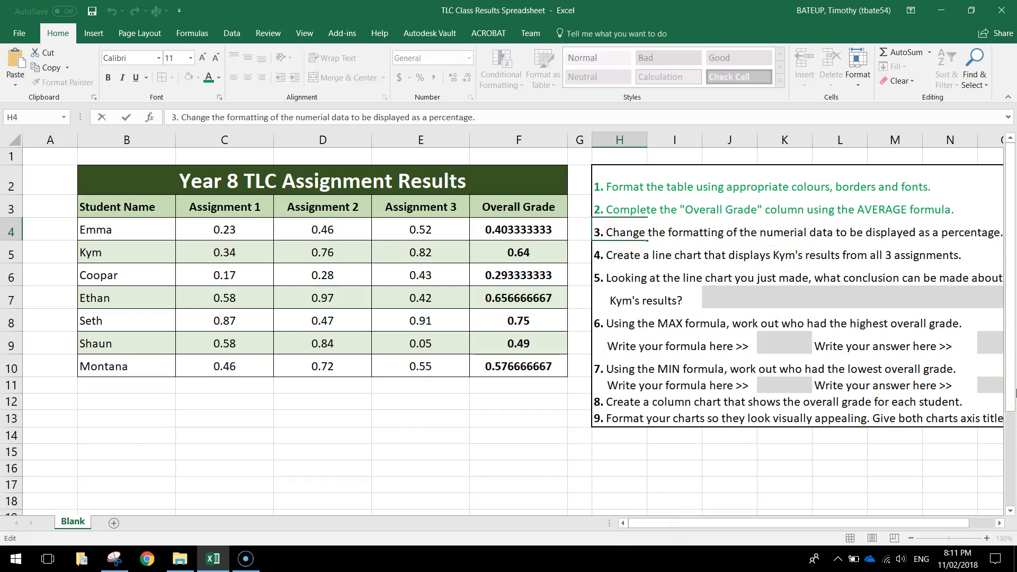
type("c")
key("Return")
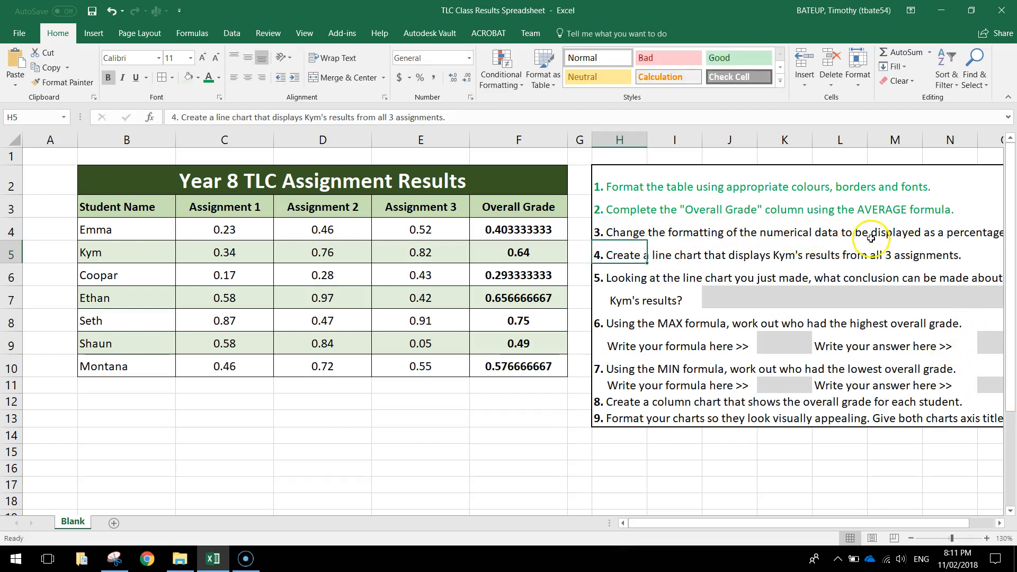
Format all assignment results and overall grades in C4:F10 as percentages.
left_click_drag(824, 526, 782, 528)
left_click_drag(238, 233, 517, 365)
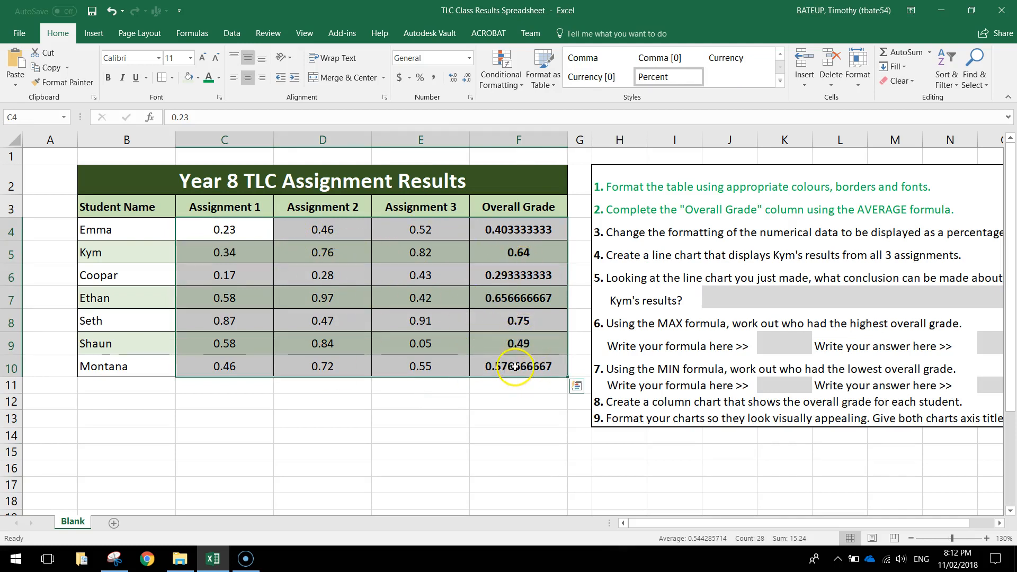
left_click(420, 78)
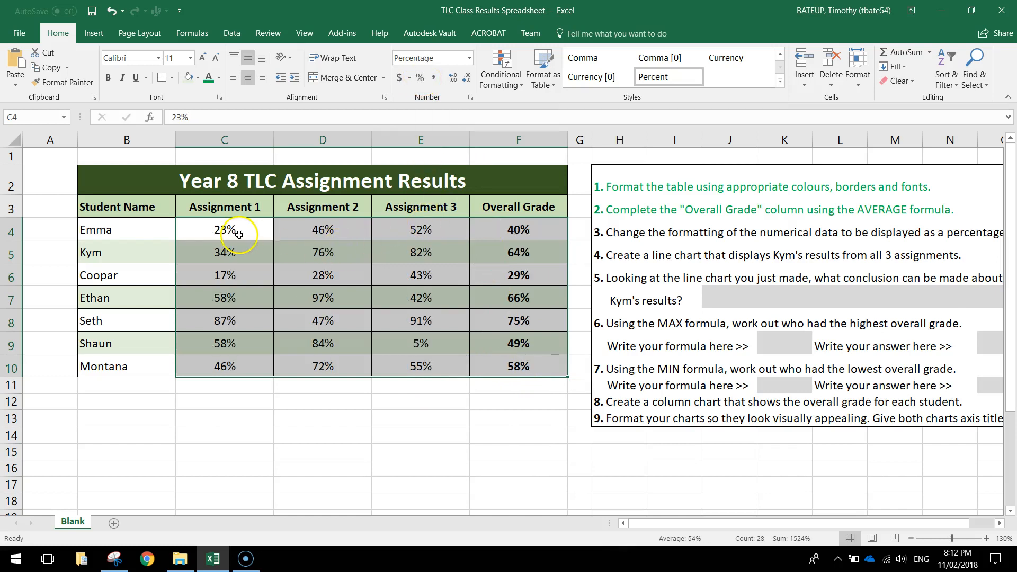
left_click(378, 412)
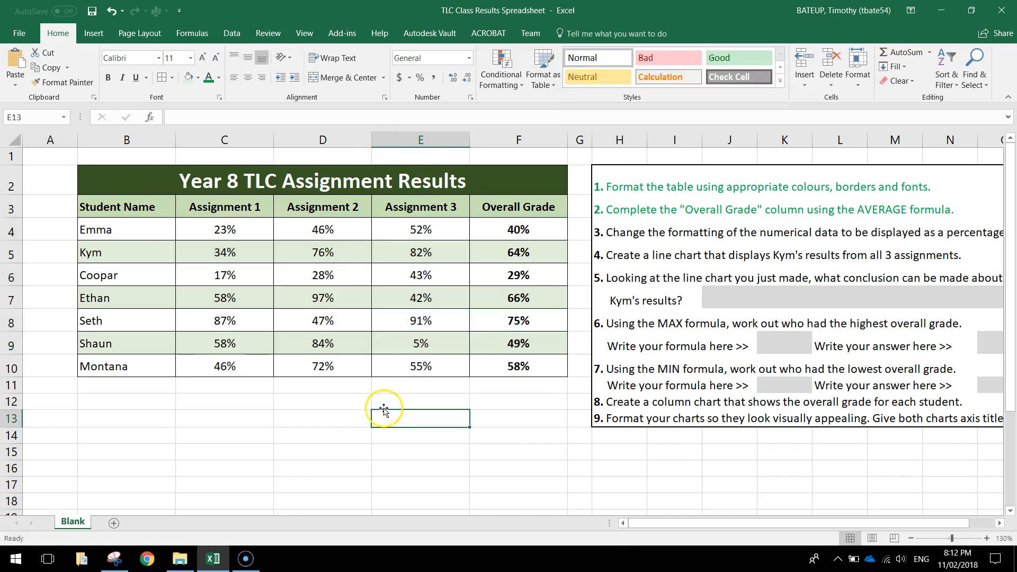
left_click_drag(539, 230, 536, 364)
left_click(501, 389)
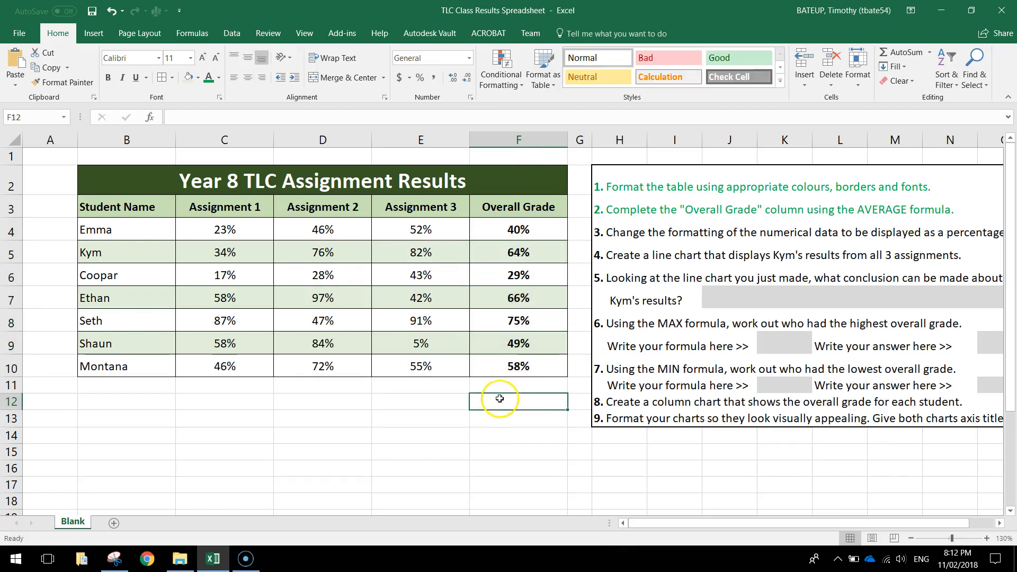
Mark task 3 in H4 as done by colouring its text green, and select task 4 in H5.
left_click(599, 232)
left_click(208, 77)
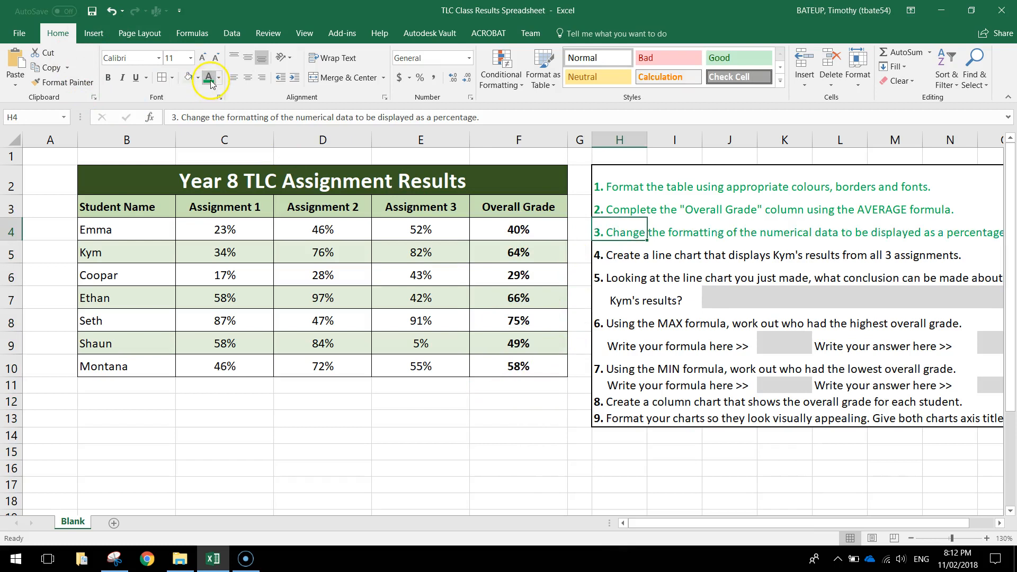
left_click(609, 259)
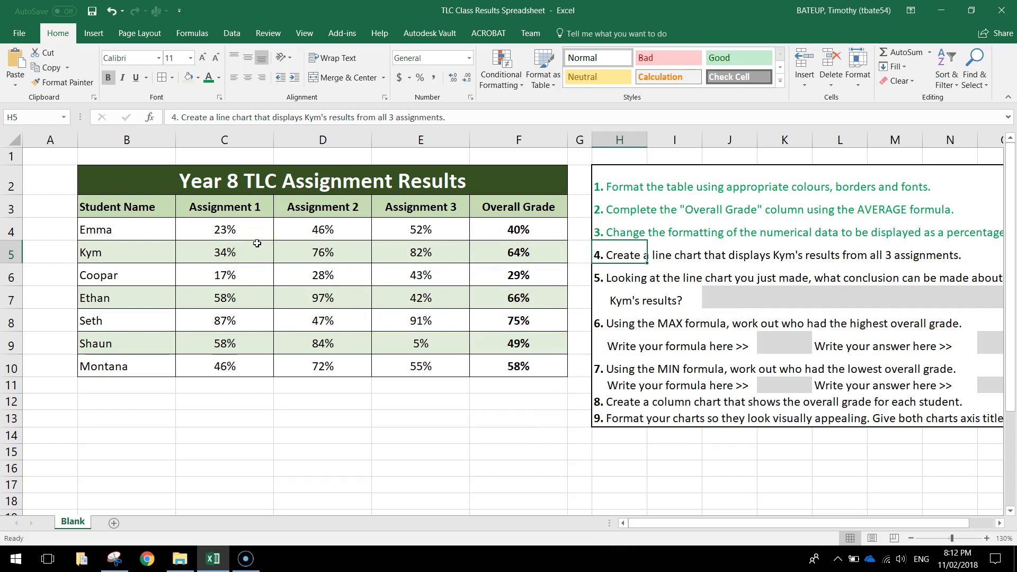
Insert a 2-D line chart with markers from the second student's results in C5:E5 and the assignment headings in C3:E3.
left_click(227, 254)
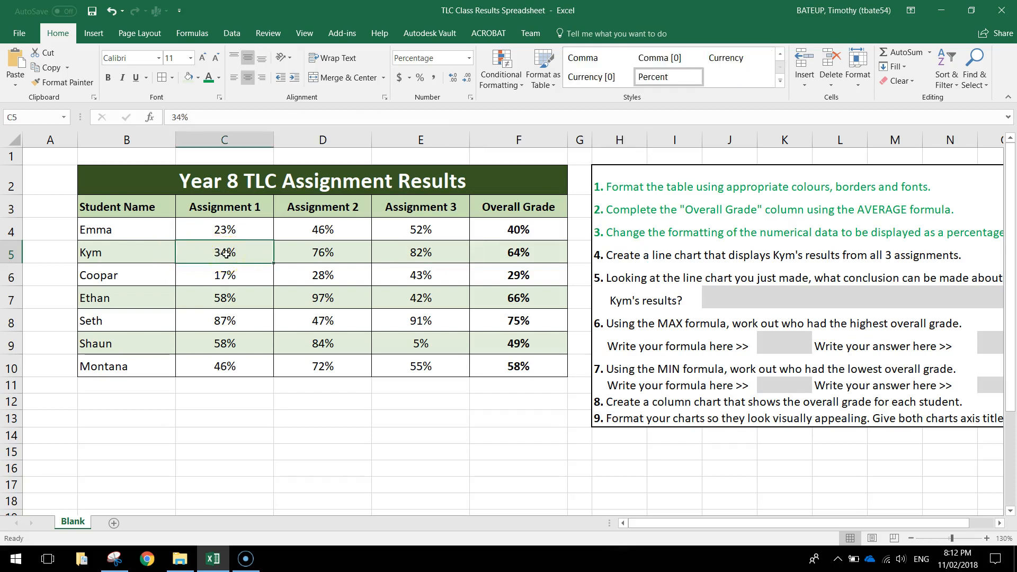
left_click_drag(370, 256, 430, 255)
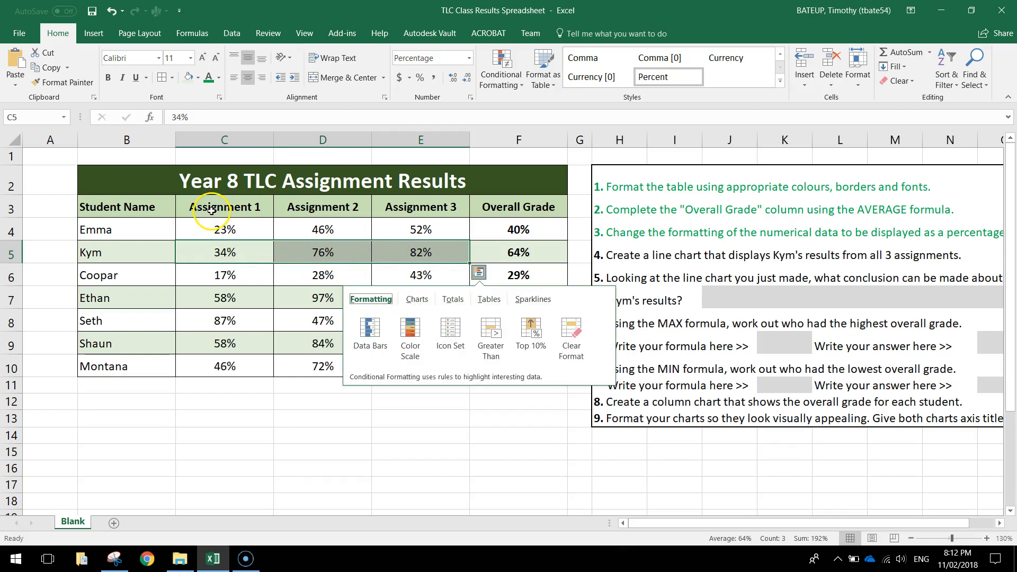
left_click(214, 209)
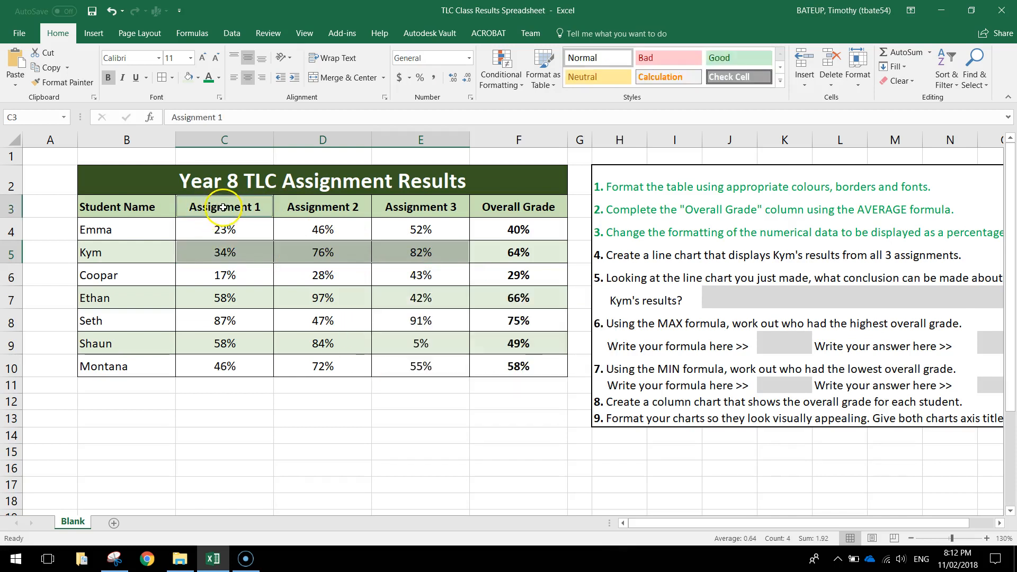
left_click_drag(245, 208, 422, 208)
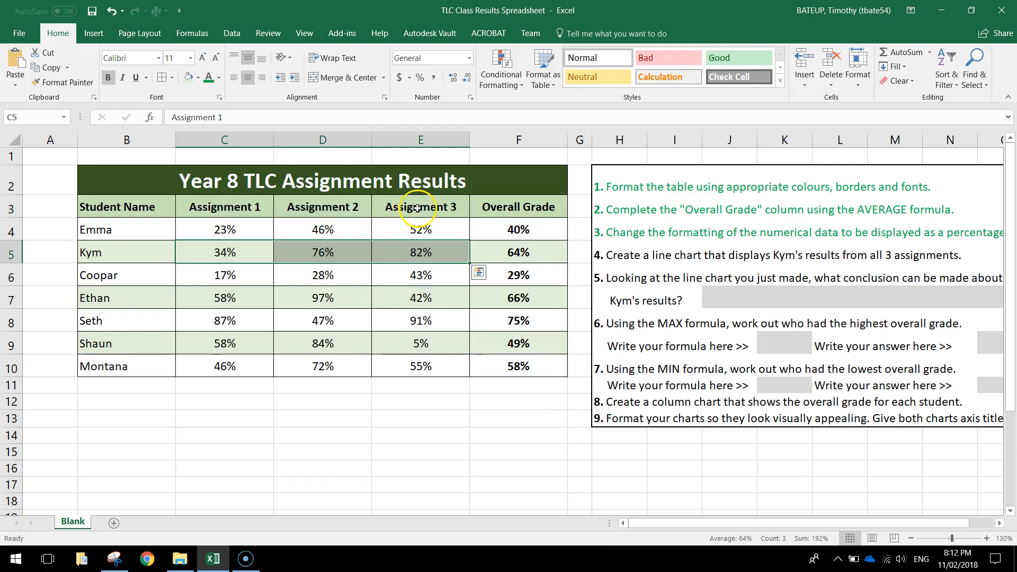
left_click_drag(221, 204, 415, 204)
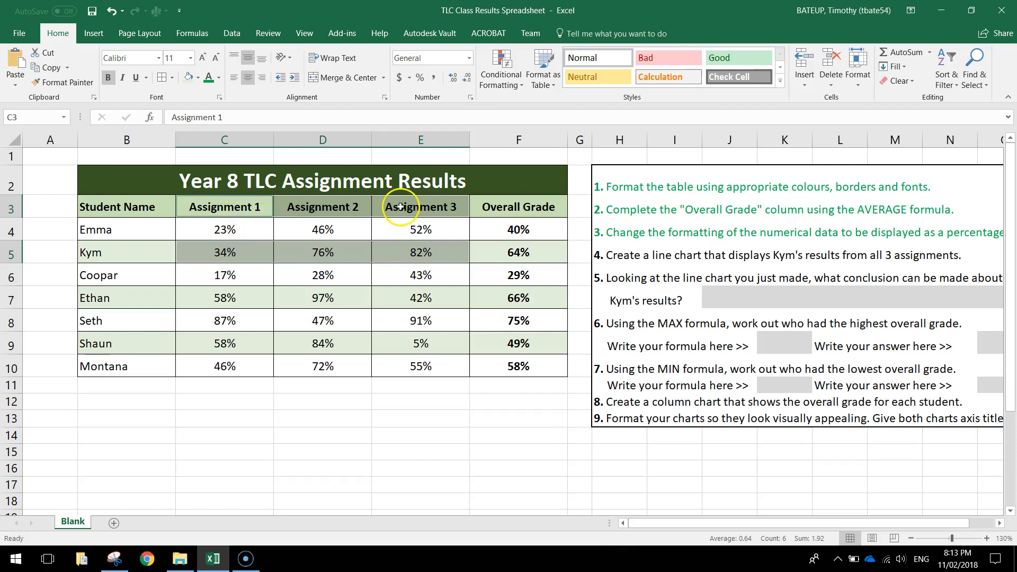
left_click(95, 34)
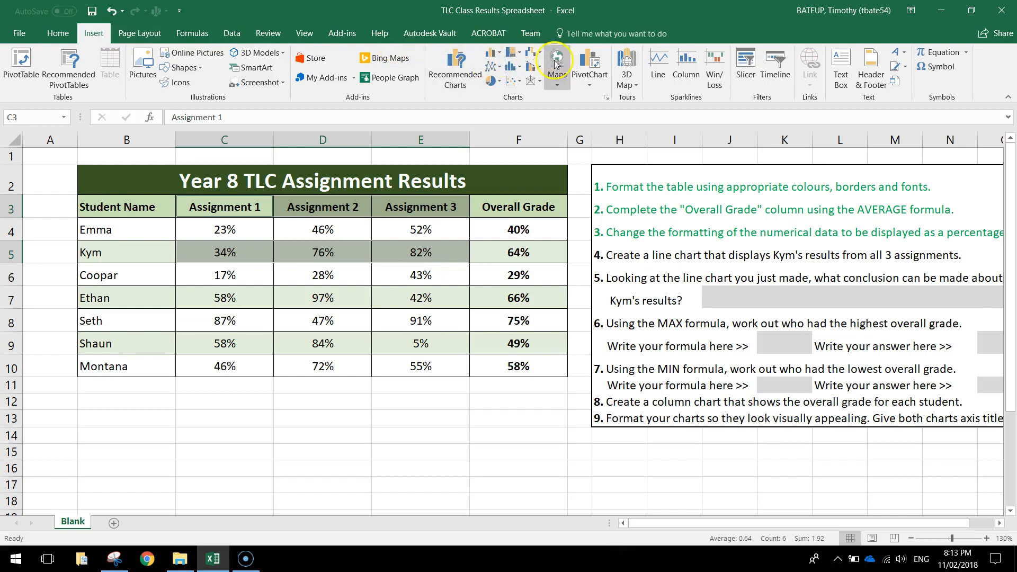
left_click(497, 69)
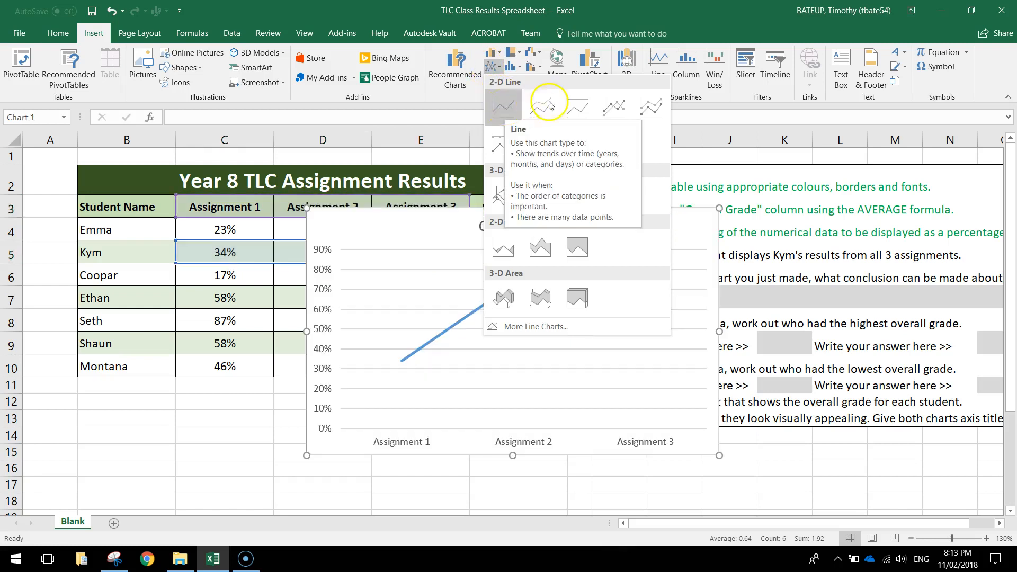
left_click(617, 110)
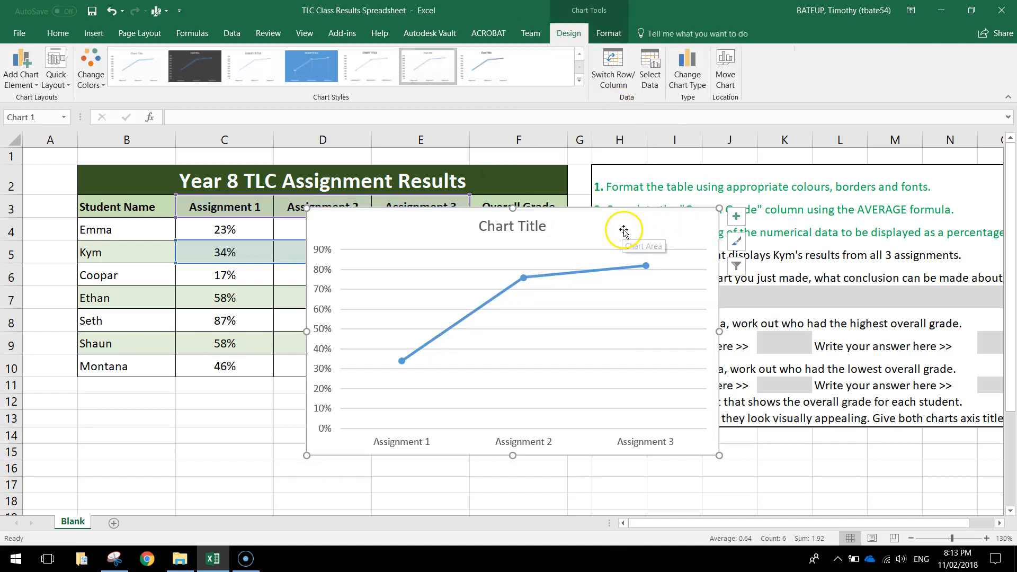
Move the line chart directly below the results table, with its upper edge at about row 12.
left_click_drag(623, 231, 429, 415)
scroll(427, 410, "down", 4)
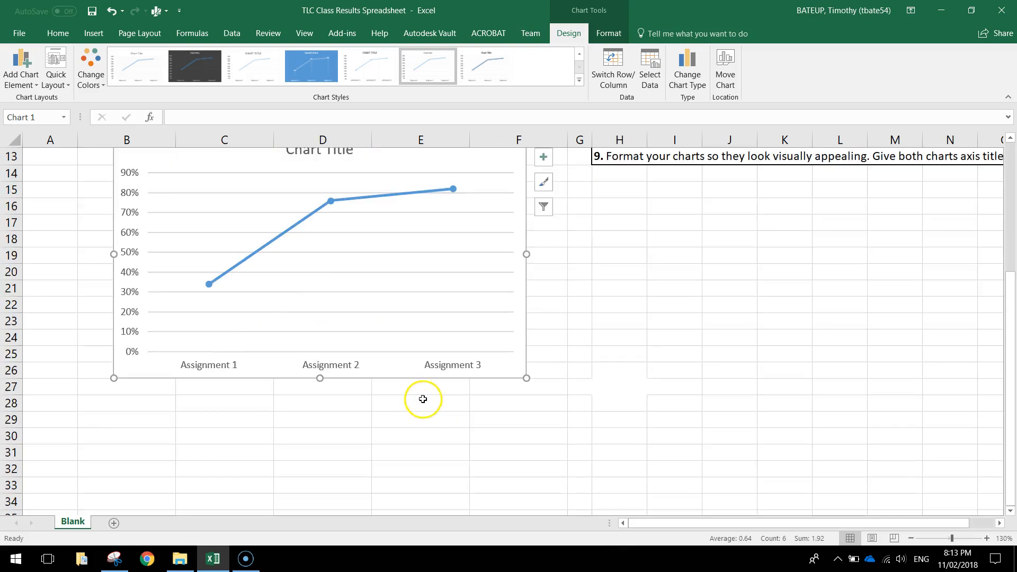
scroll(421, 400, "up", 2)
scroll(423, 402, "down", 1)
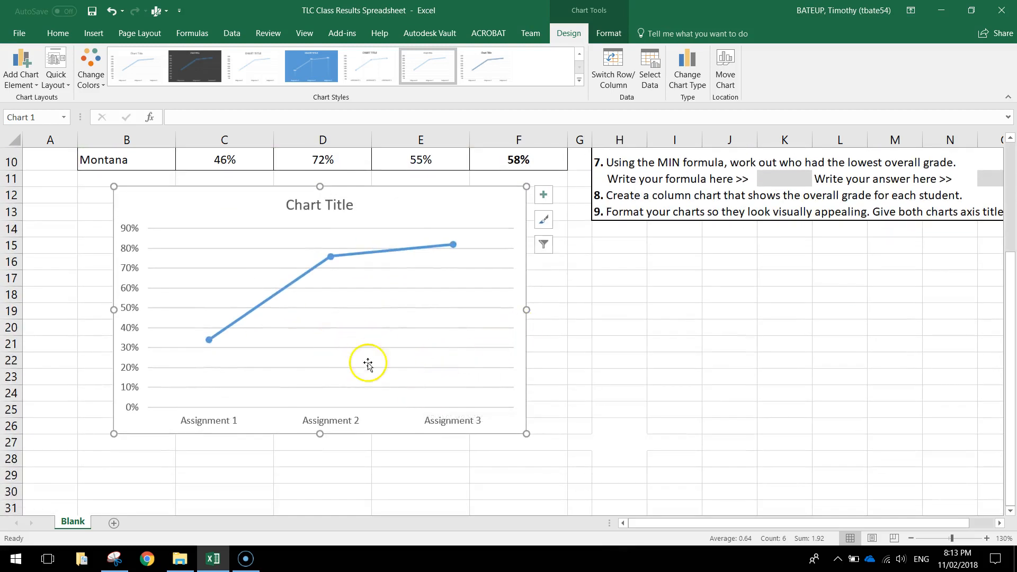
Retitle the line chart with the second student's name in possessive form followed by "Assignment Results".
left_click(304, 205)
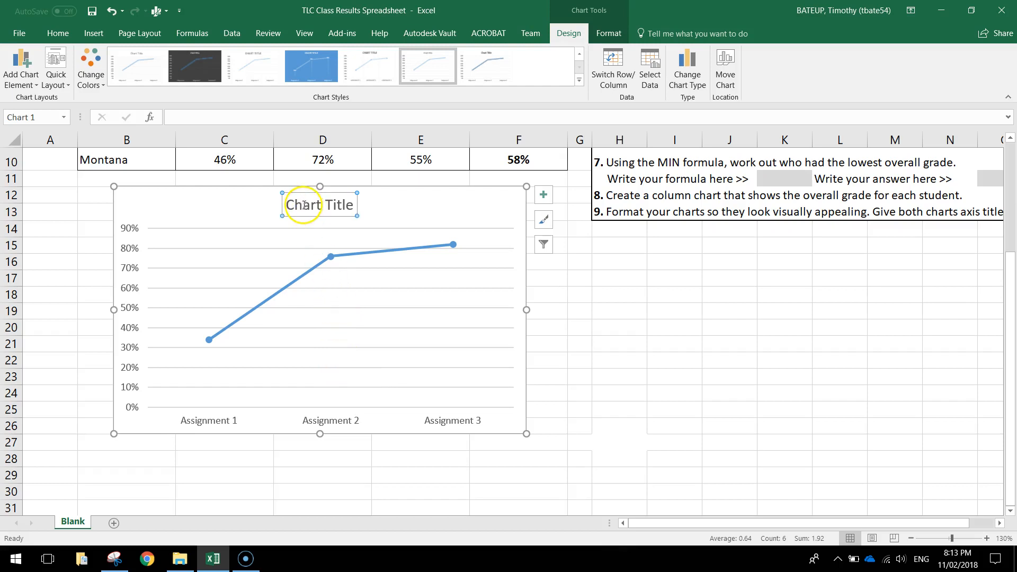
double_click(307, 205)
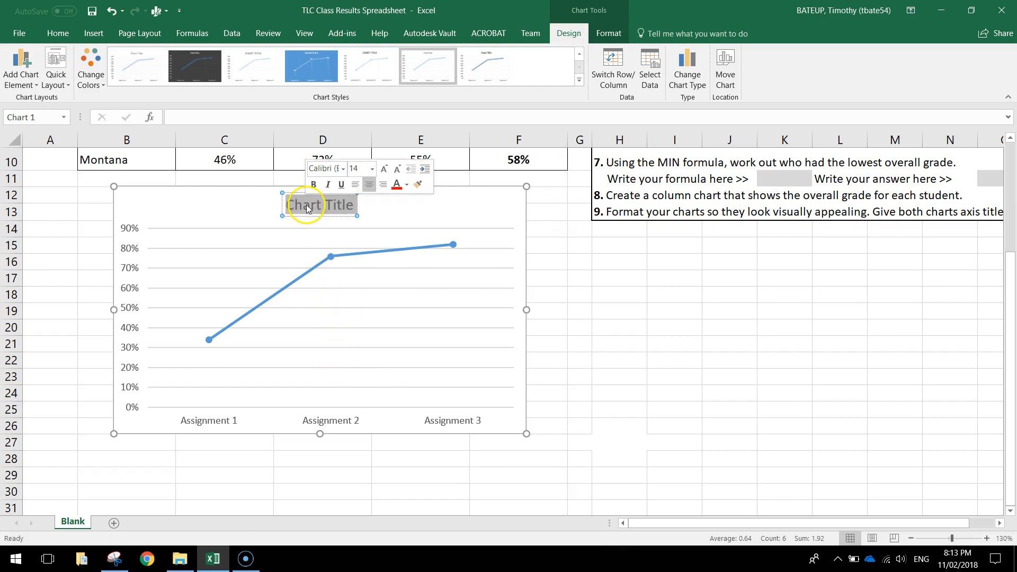
type("Kym's Assignment")
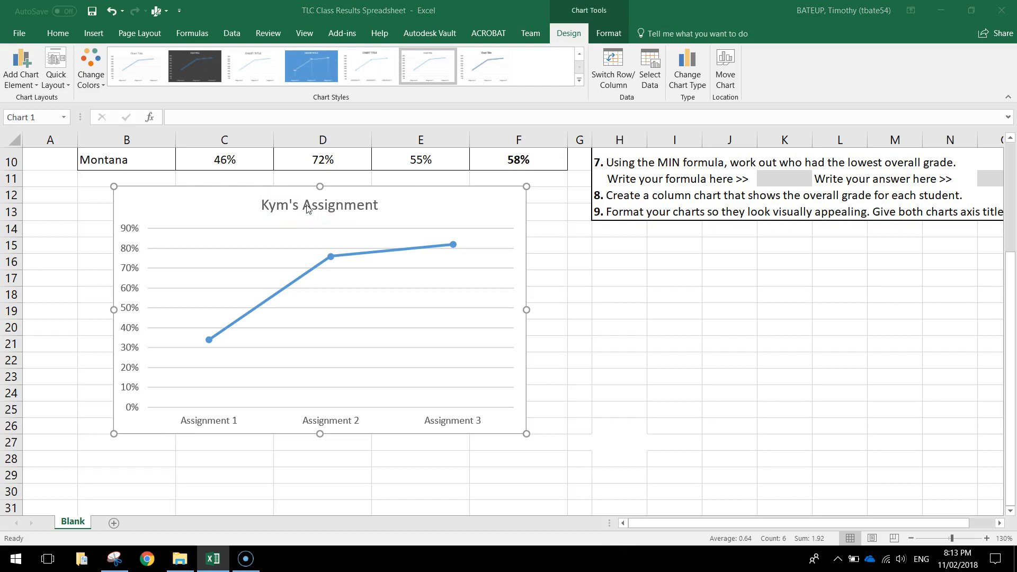
left_click(380, 202)
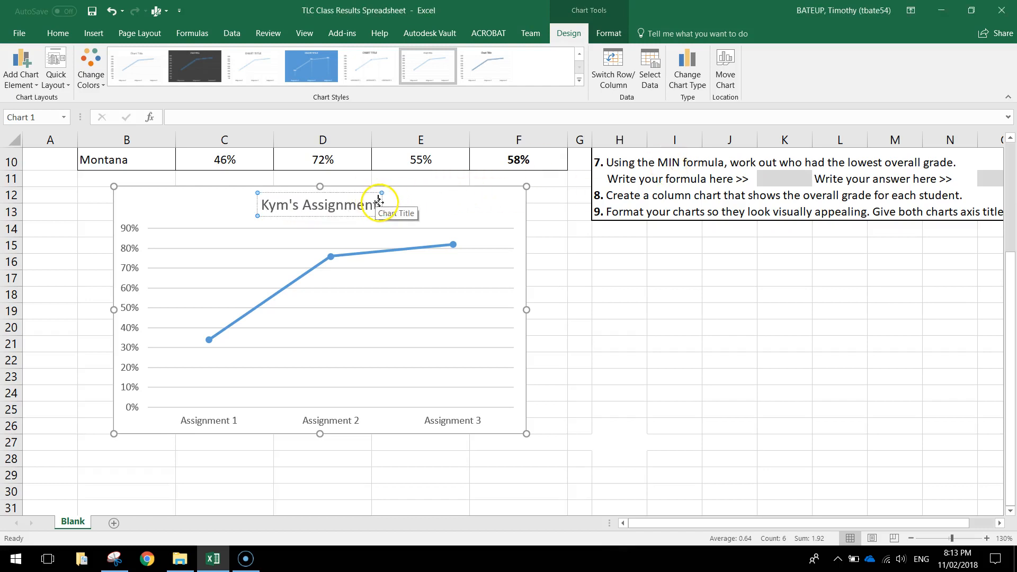
type("Results")
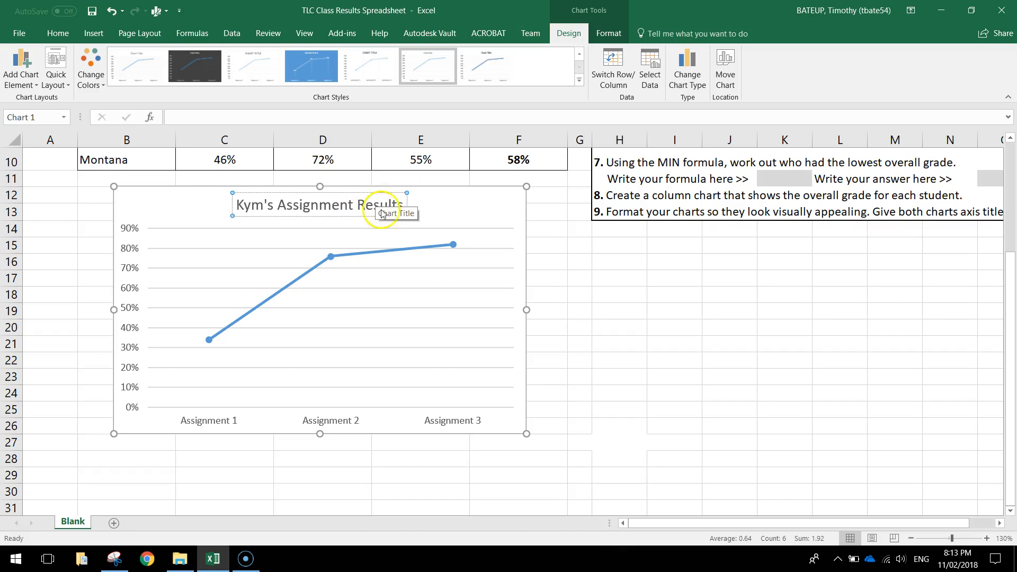
Apply the dark grey chart style with the glowing blue line to the line chart.
left_click(166, 200)
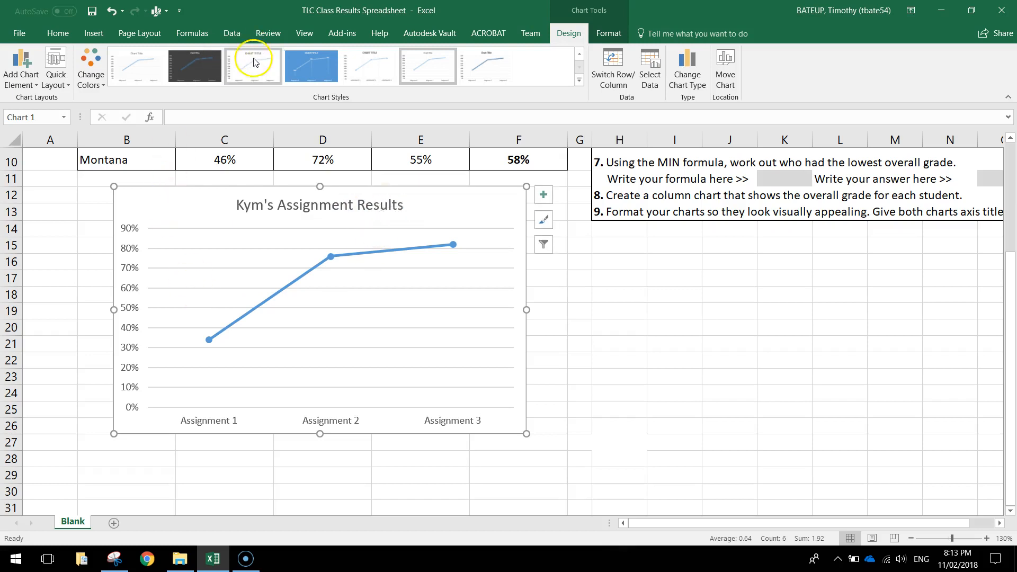
left_click(193, 62)
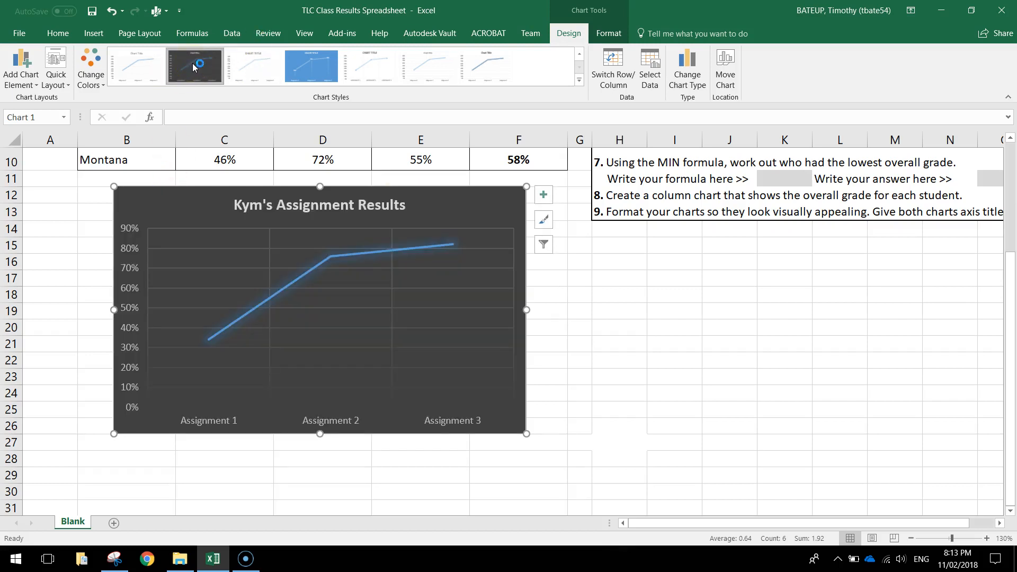
Add a primary horizontal axis title reading "Assignment" to the line chart.
left_click(20, 80)
left_click(38, 116)
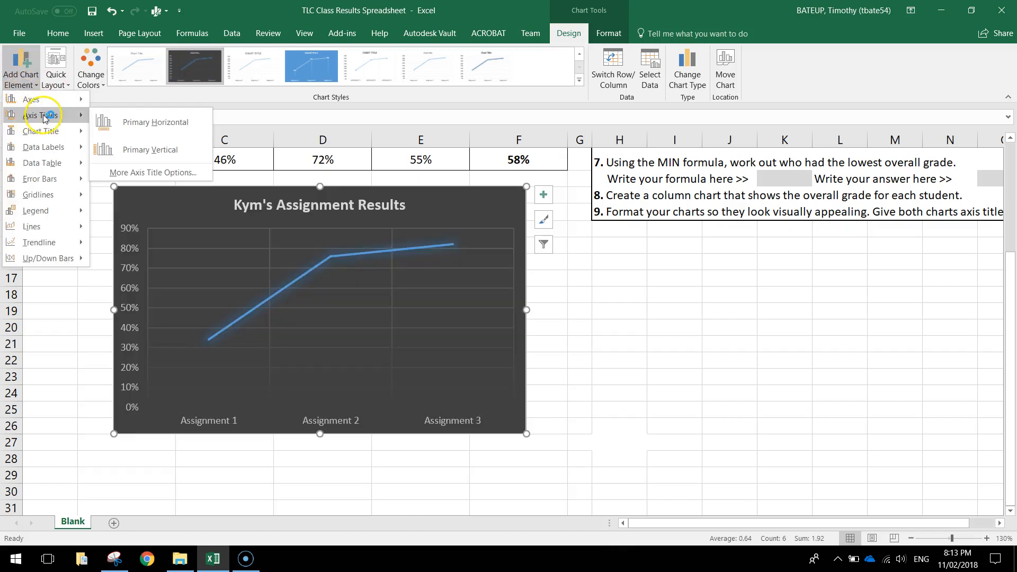
left_click(139, 122)
left_click_drag(351, 416, 309, 420)
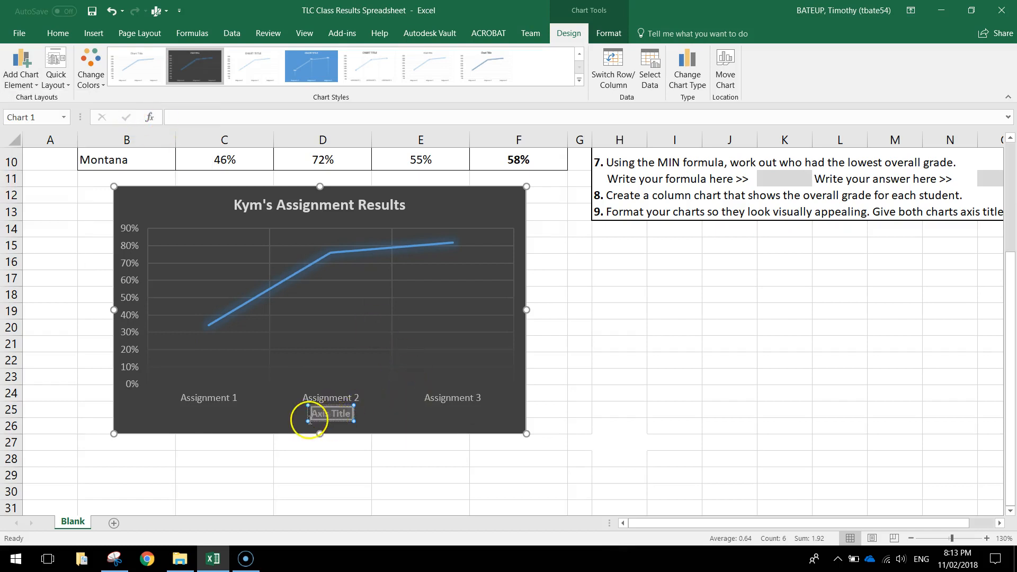
type("Assignment")
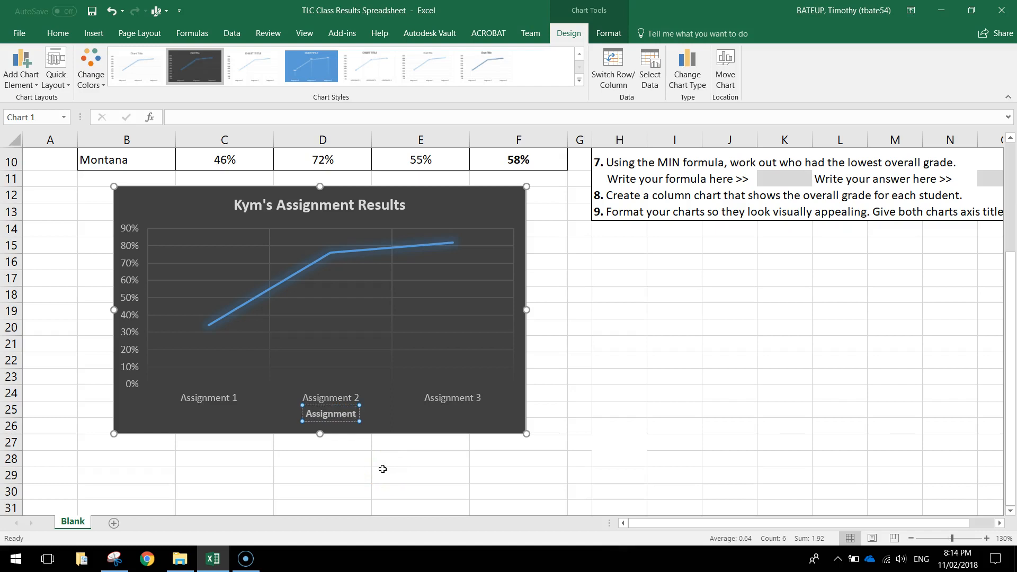
Remove the horizontal axis title from the line chart.
key("BackSpace")
left_click(340, 421)
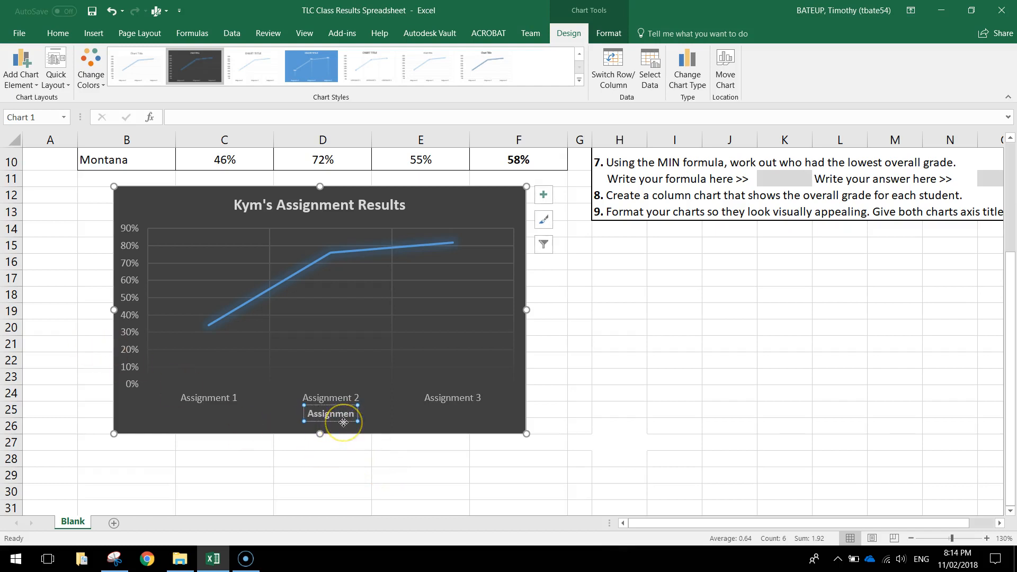
key("Delete")
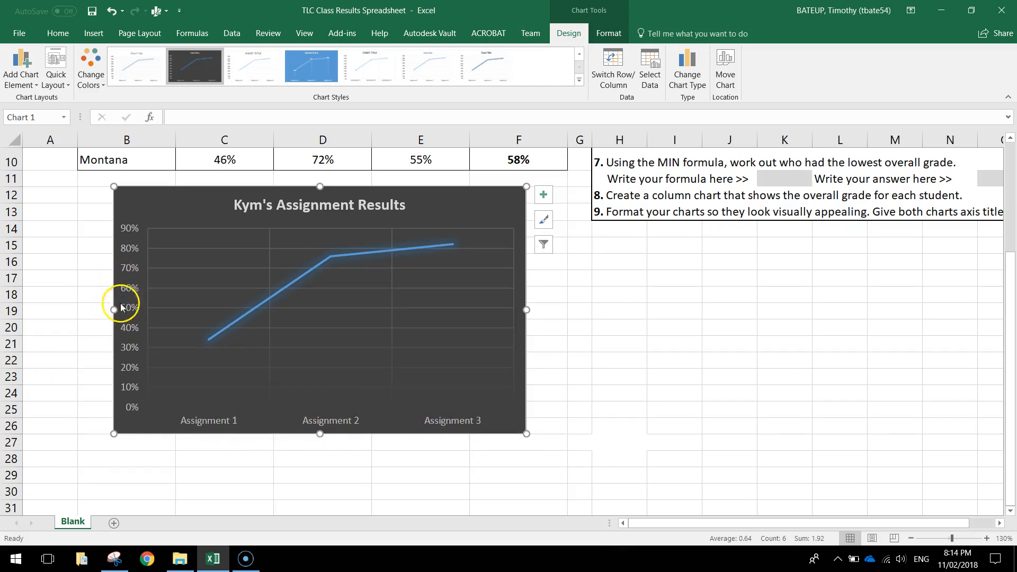
Add a primary vertical axis title reading "GRADE" to the line chart.
left_click(12, 87)
mouse_move(48, 115)
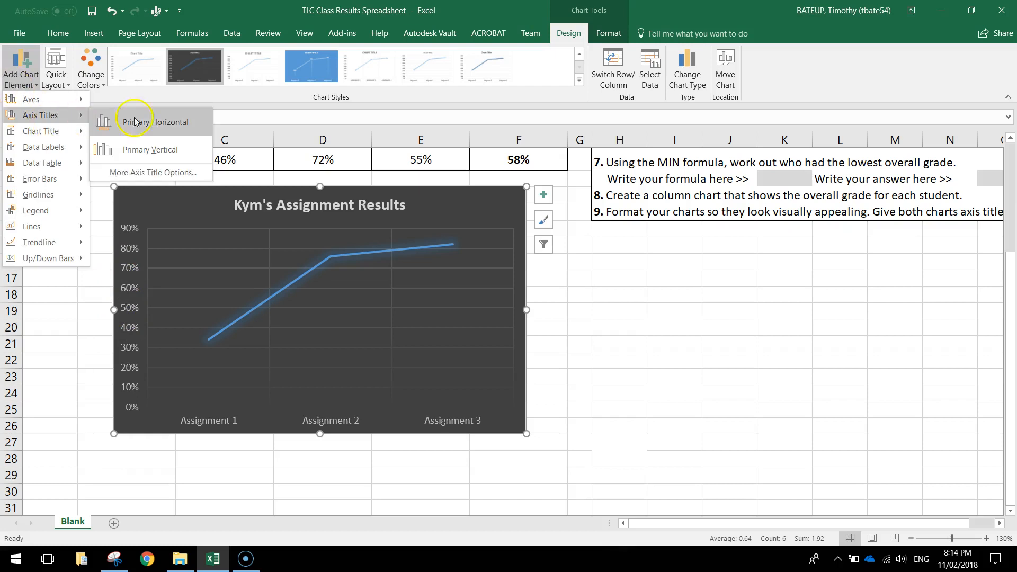
left_click(166, 151)
left_click(131, 313)
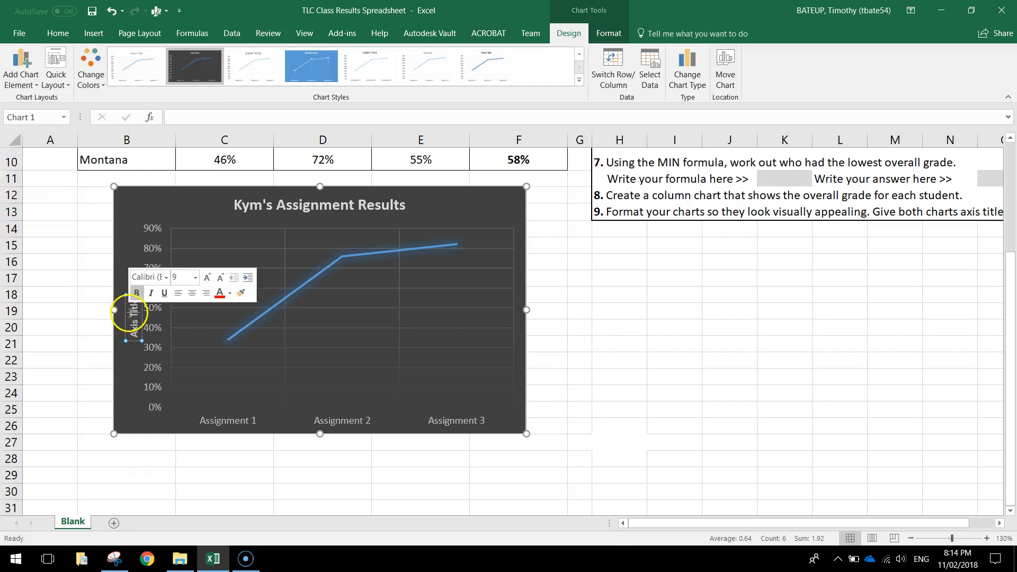
key("BackSpace")
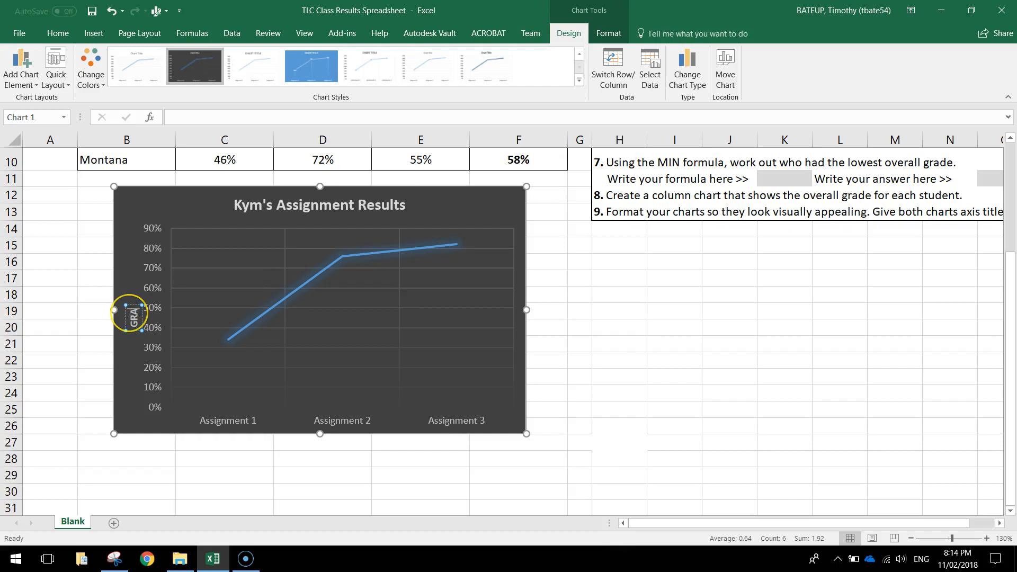
left_click(127, 389)
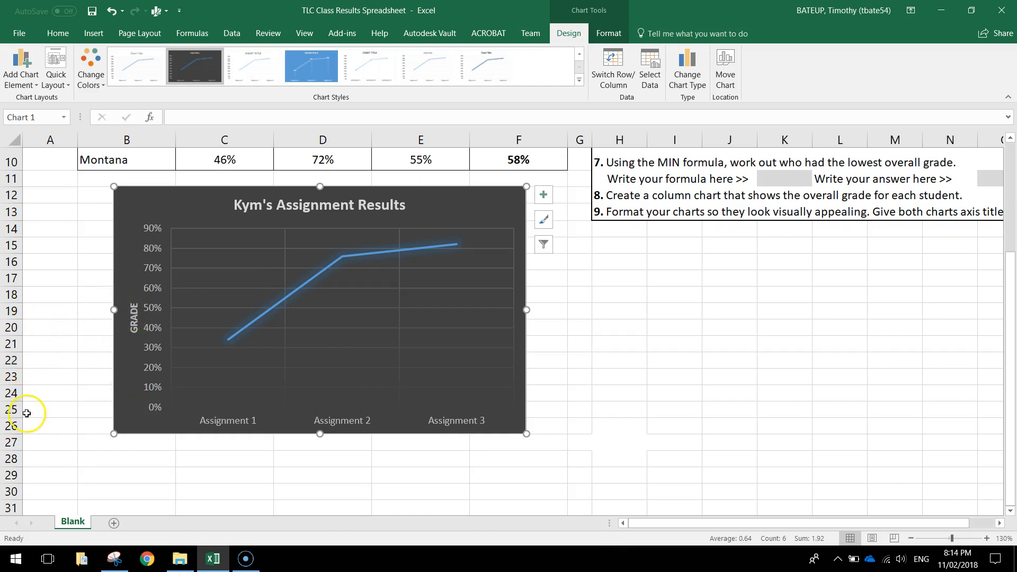
Mark task 4 in H5 as complete by colouring its text green.
scroll(788, 376, "up", 3)
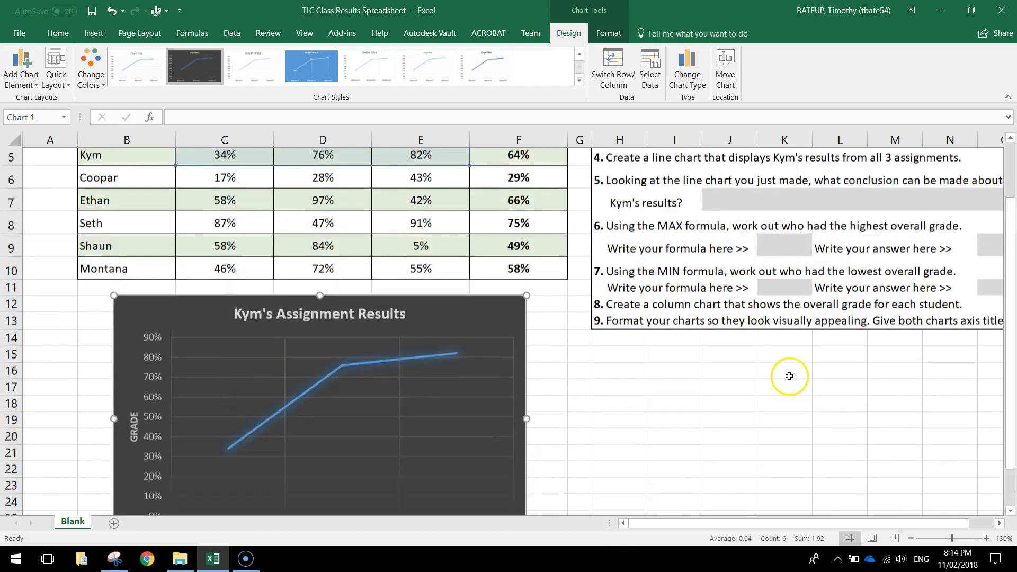
left_click(614, 260)
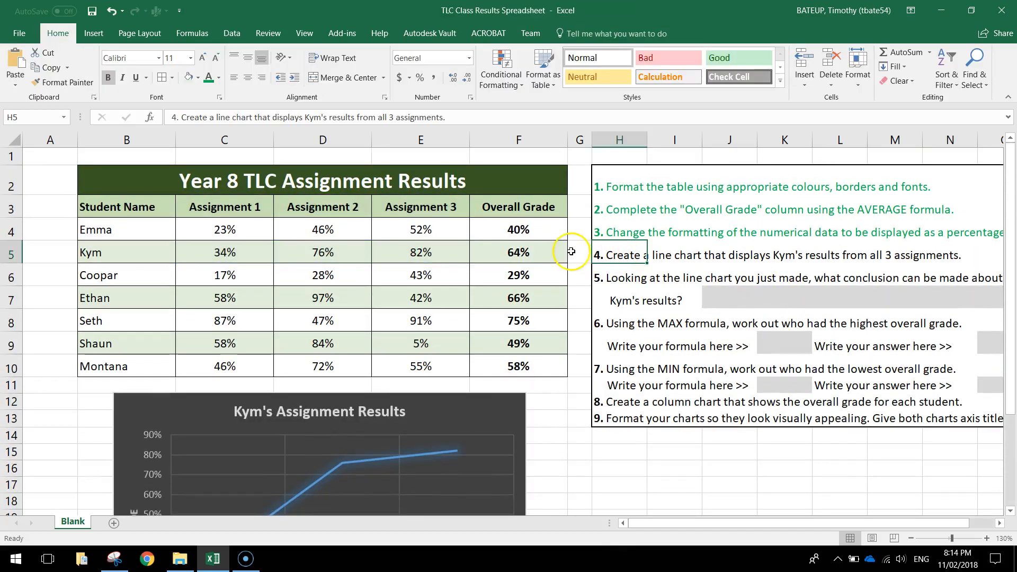
left_click(212, 82)
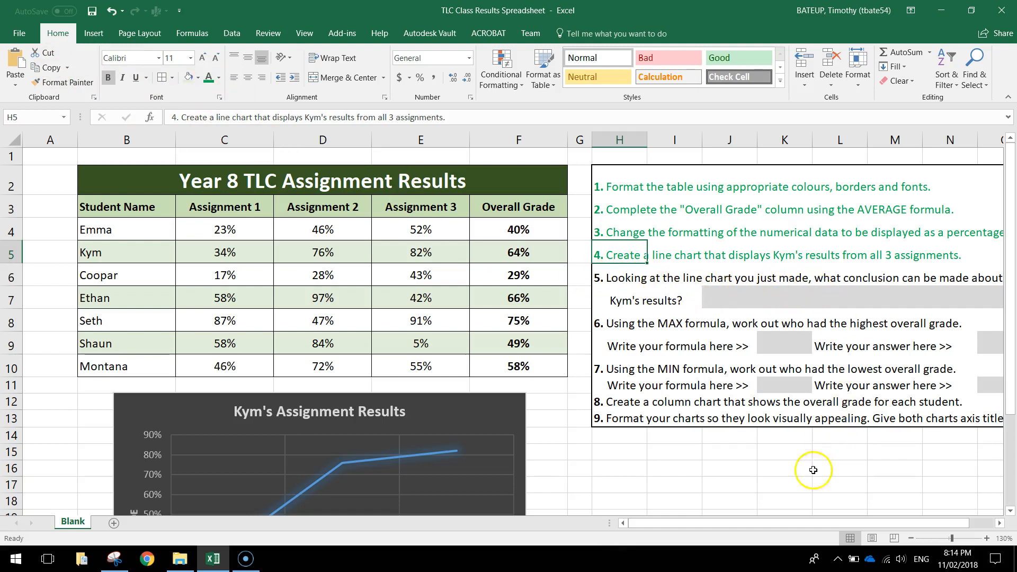
Examine the line chart's trend across the three assignments for the question 5 conclusion.
left_click_drag(802, 523, 778, 527)
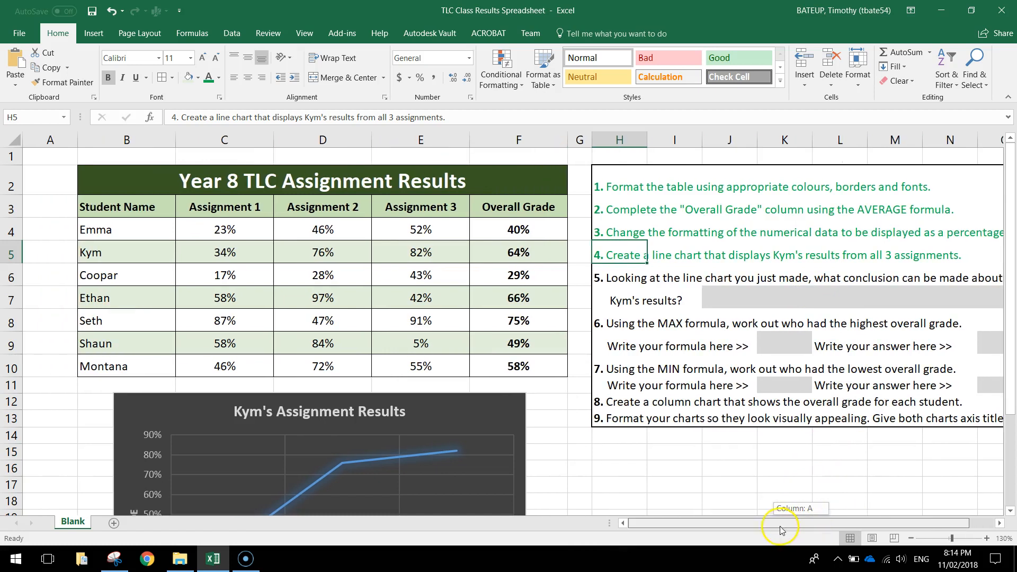
scroll(540, 413, "down", 2)
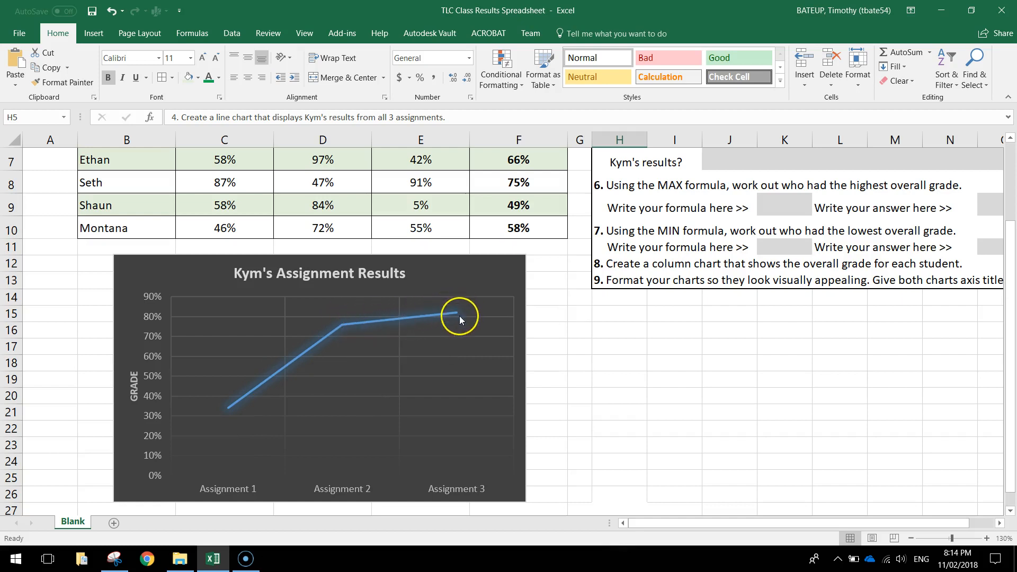
scroll(456, 316, "up", 1)
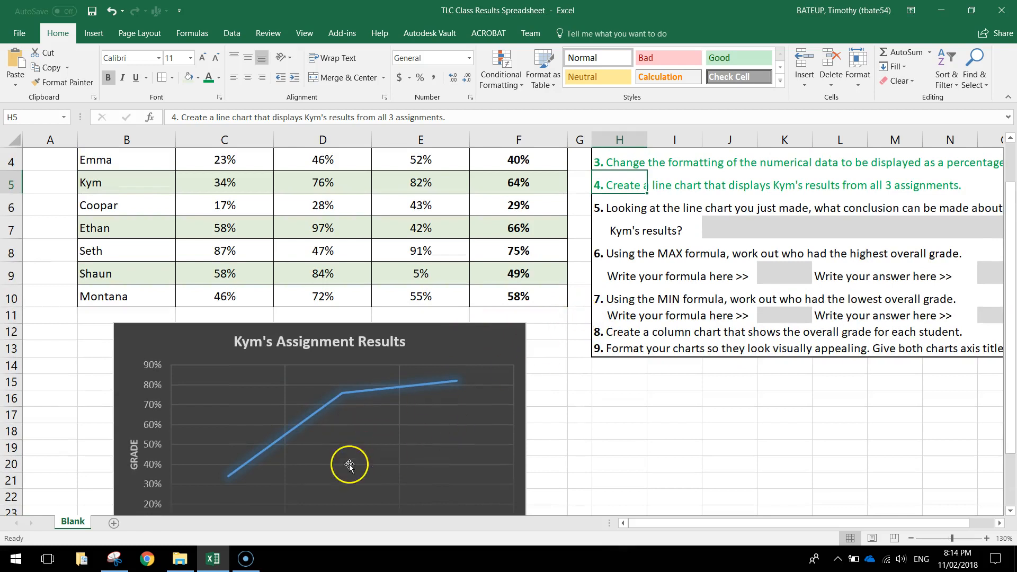
scroll(683, 265, "up", 1)
left_click(752, 292)
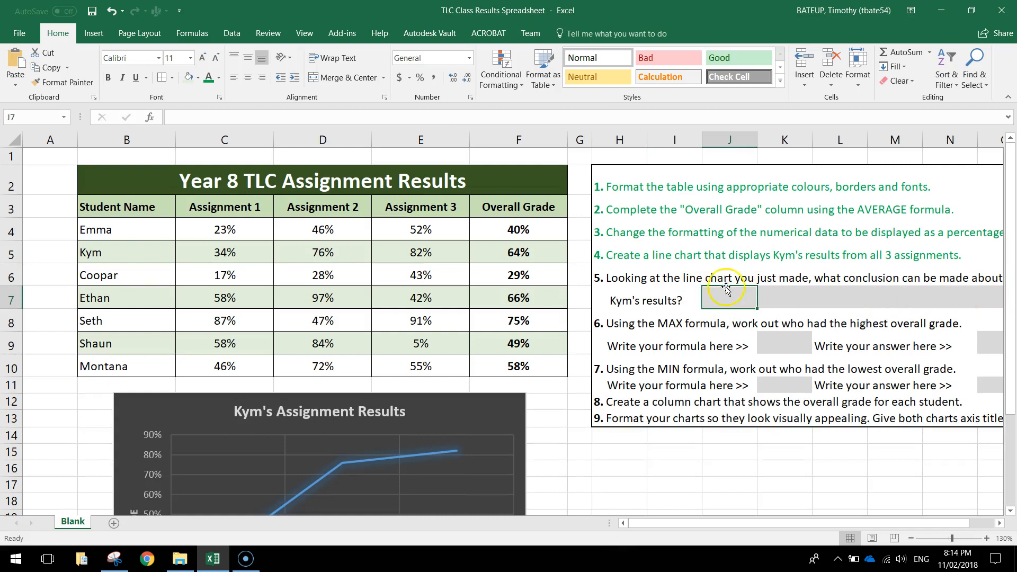
scroll(378, 342, "down", 2)
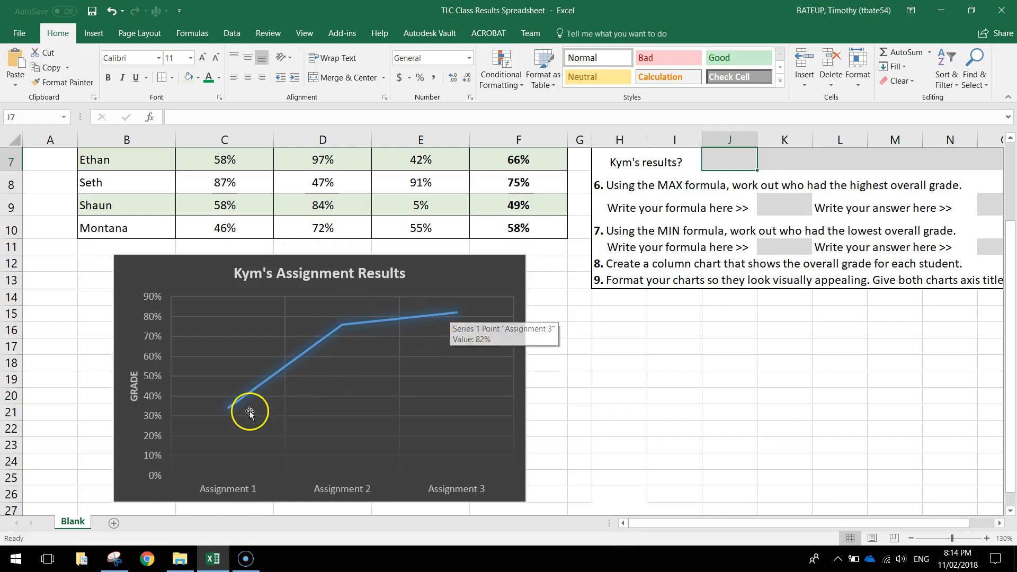
scroll(238, 423, "up", 2)
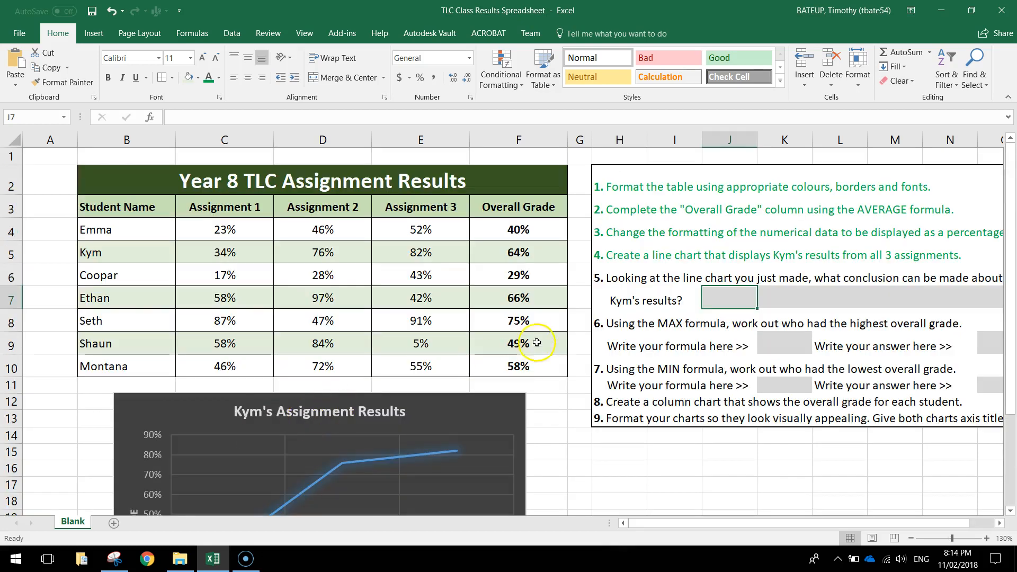
Mark question 5 as complete by colouring its text in H6 and H7 green.
left_click(594, 282)
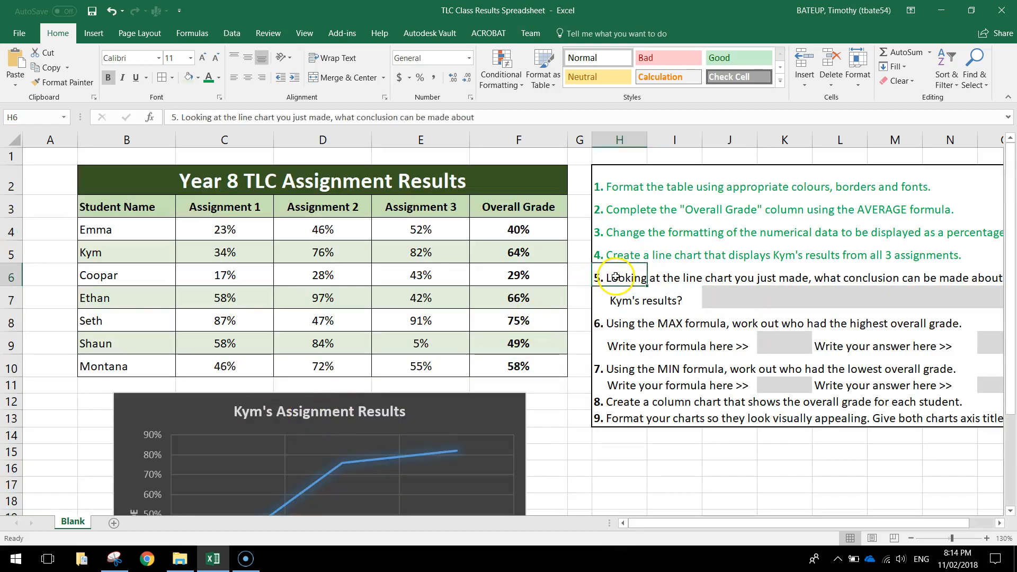
left_click(209, 78)
left_click(601, 322)
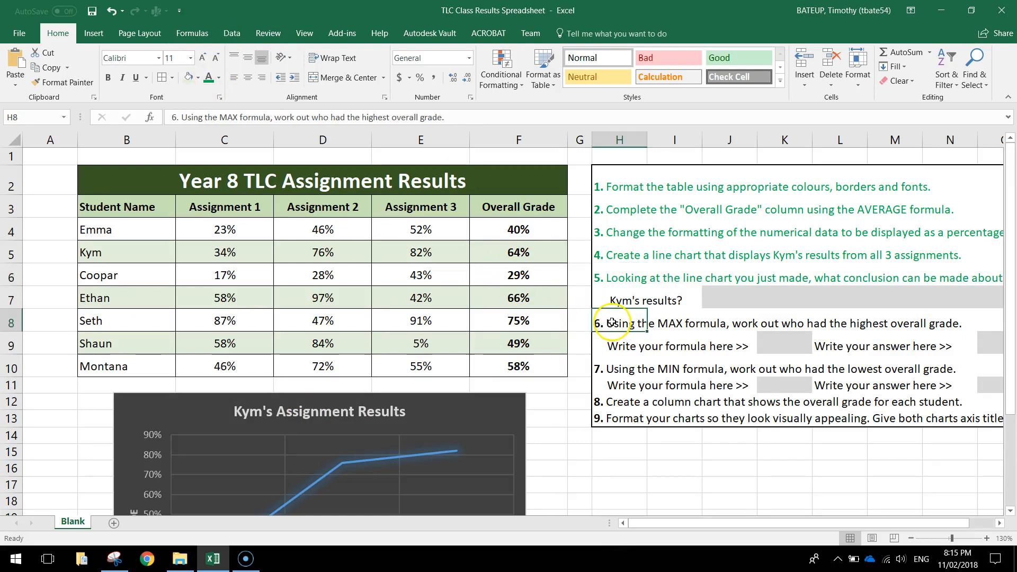
left_click(601, 297)
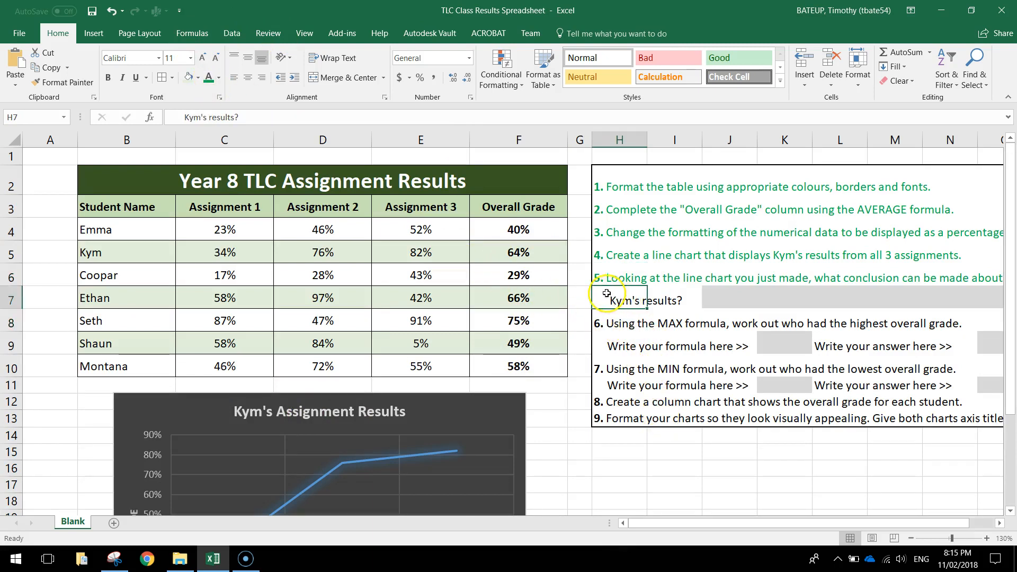
left_click(209, 78)
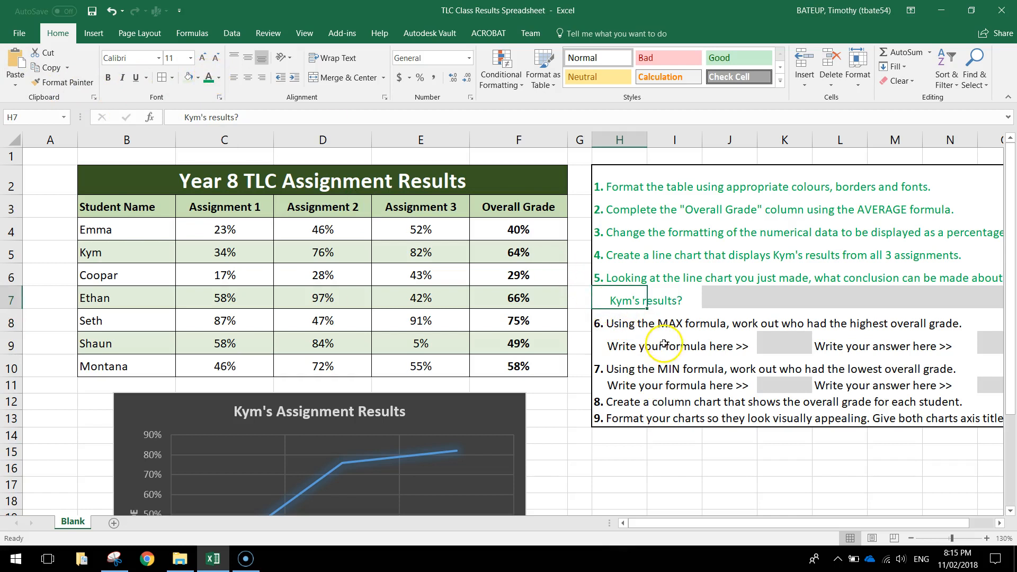
Enter the formula =MAX(F4:F10) in K9, the formula cell of question 6, to find the highest overall grade.
left_click(603, 323)
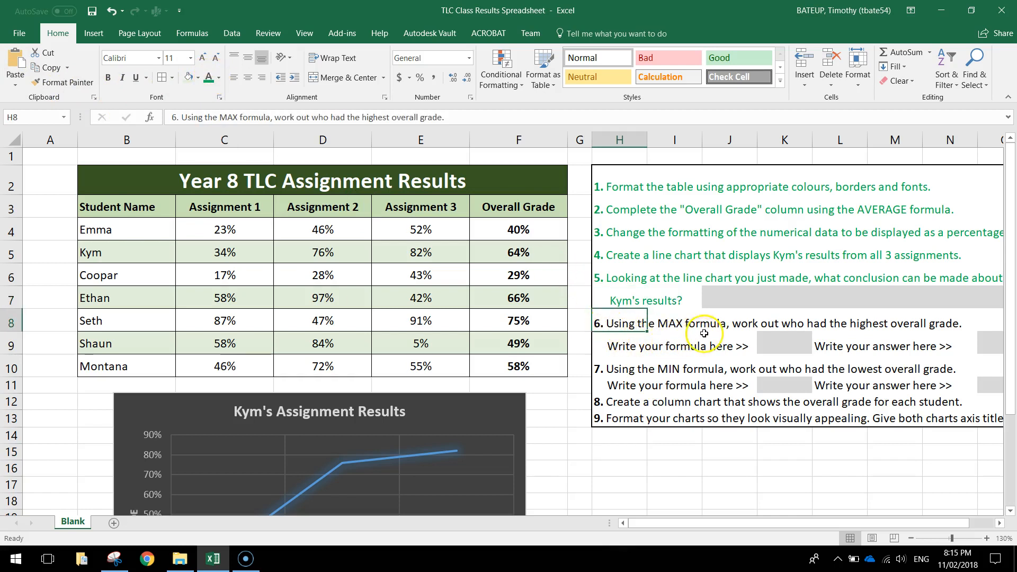
left_click(681, 365)
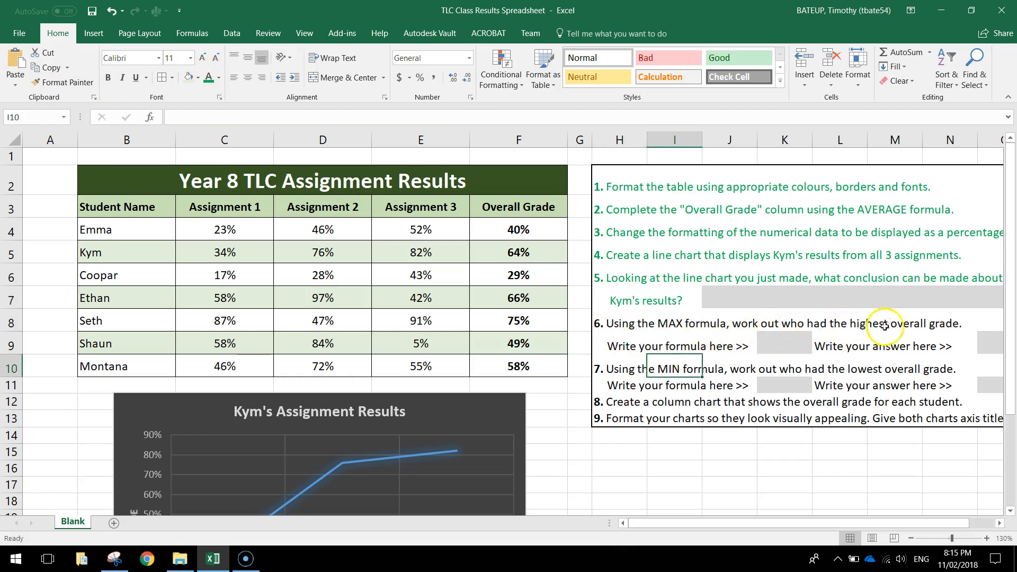
left_click_drag(852, 522, 783, 540)
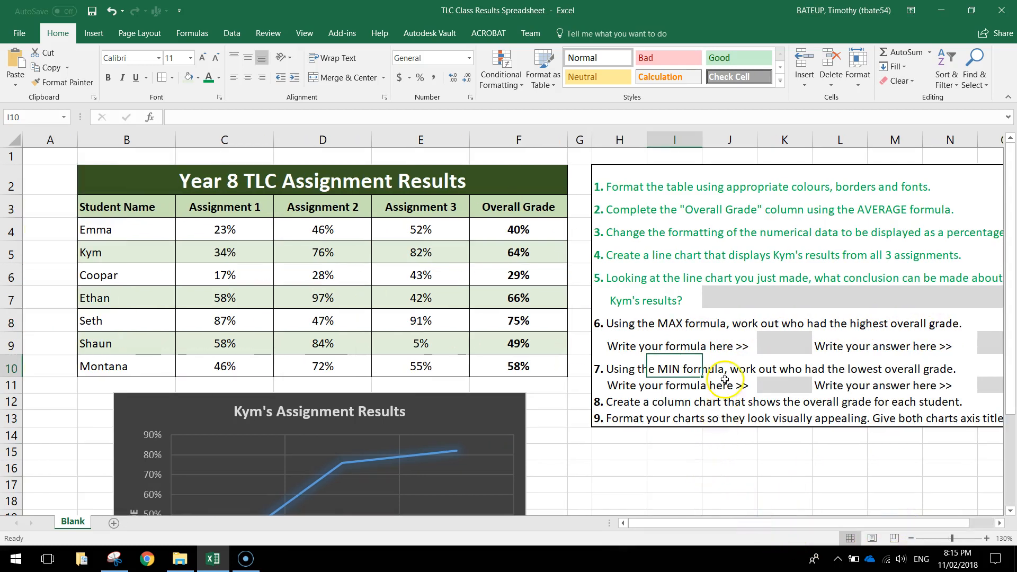
left_click(801, 338)
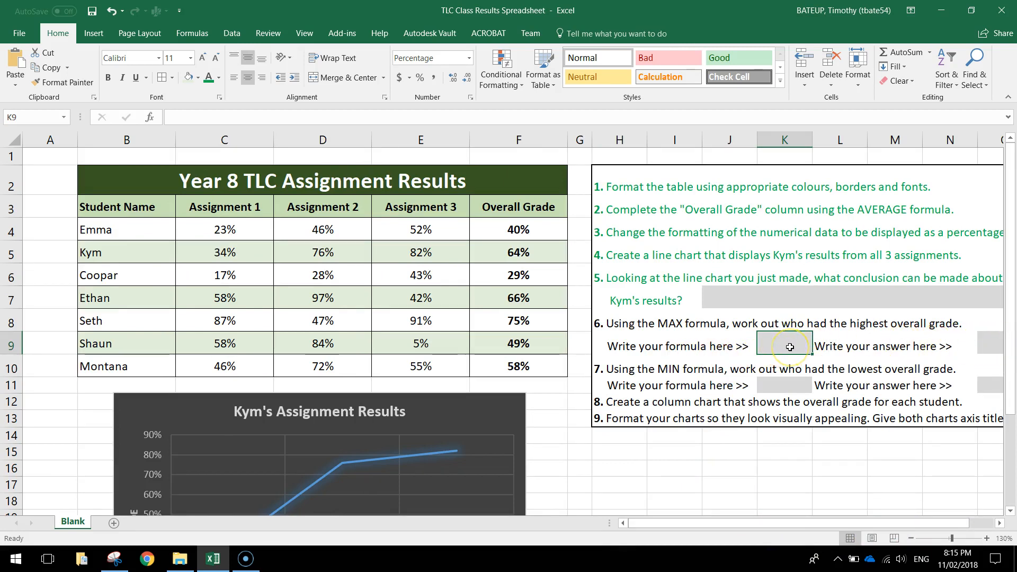
type("=")
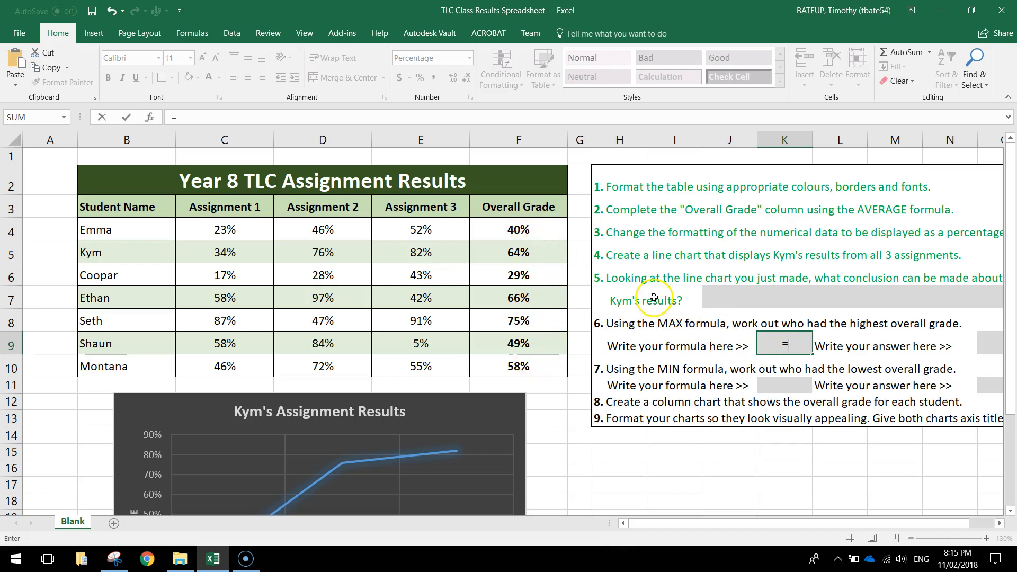
type("MAX")
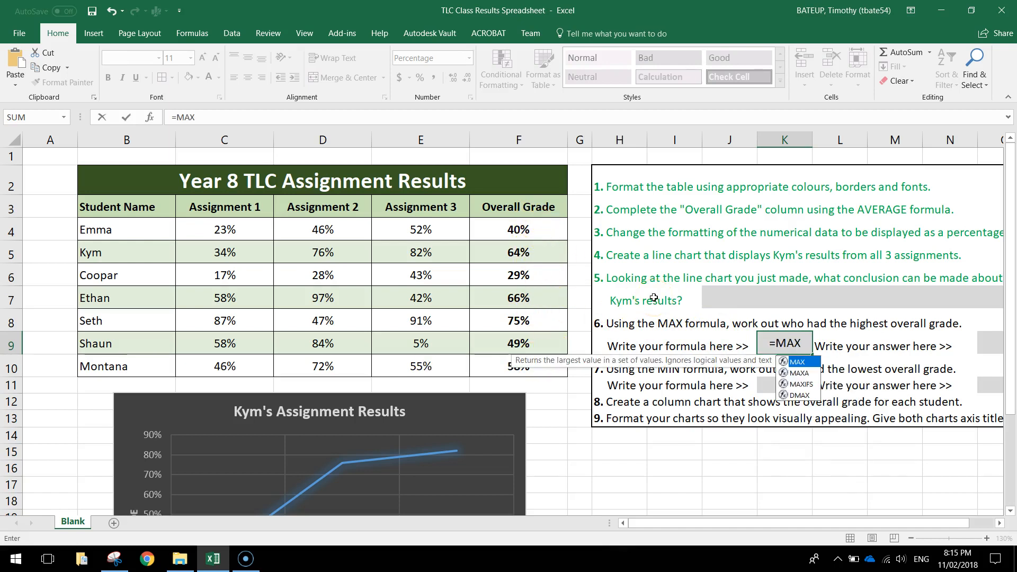
type("(")
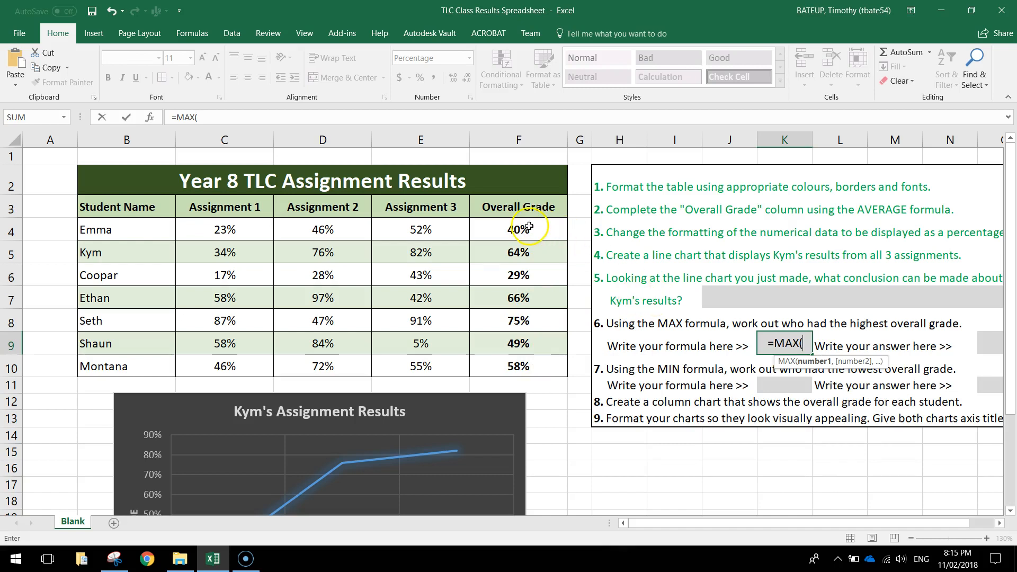
left_click_drag(517, 228, 520, 366)
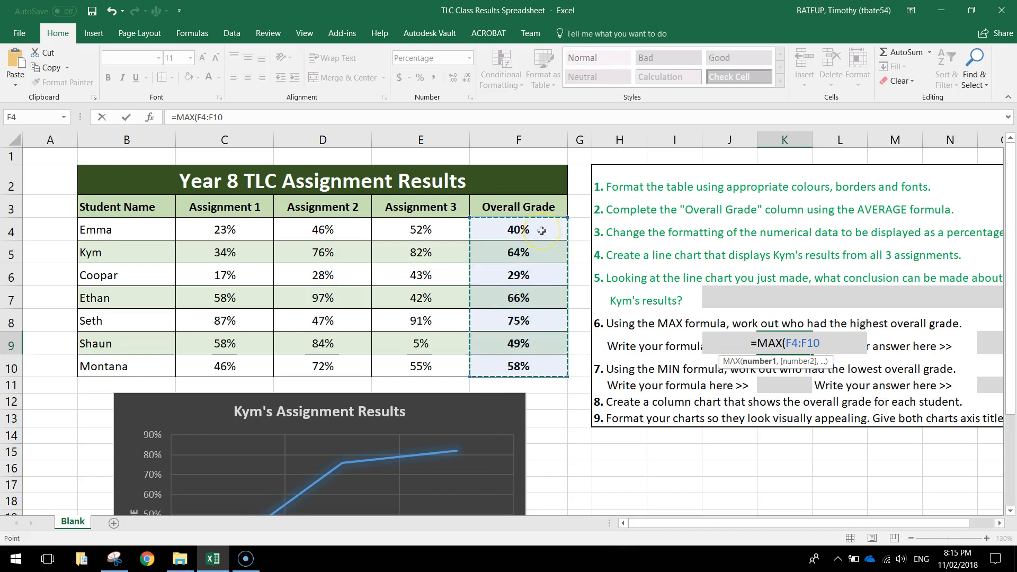
type(")")
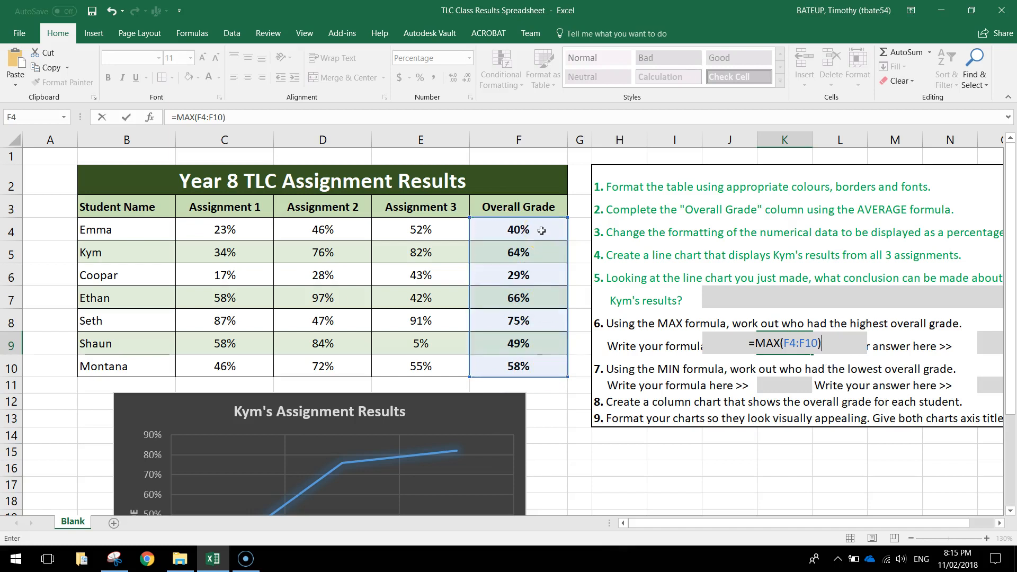
key("Return")
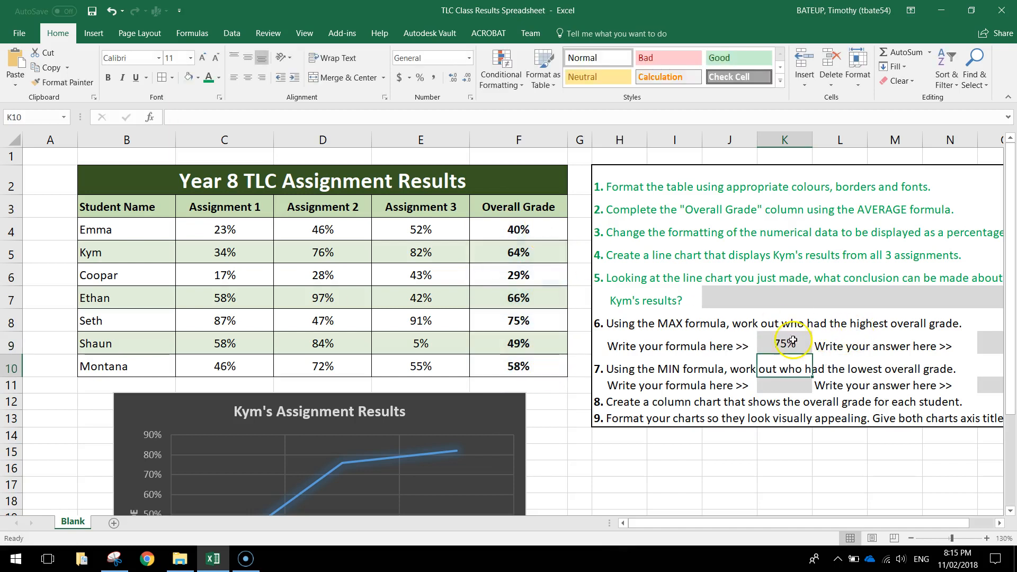
Compare the MAX result in K9 with the Overall Grade column to identify the top student, and locate question 6's answer cell.
left_click(784, 344)
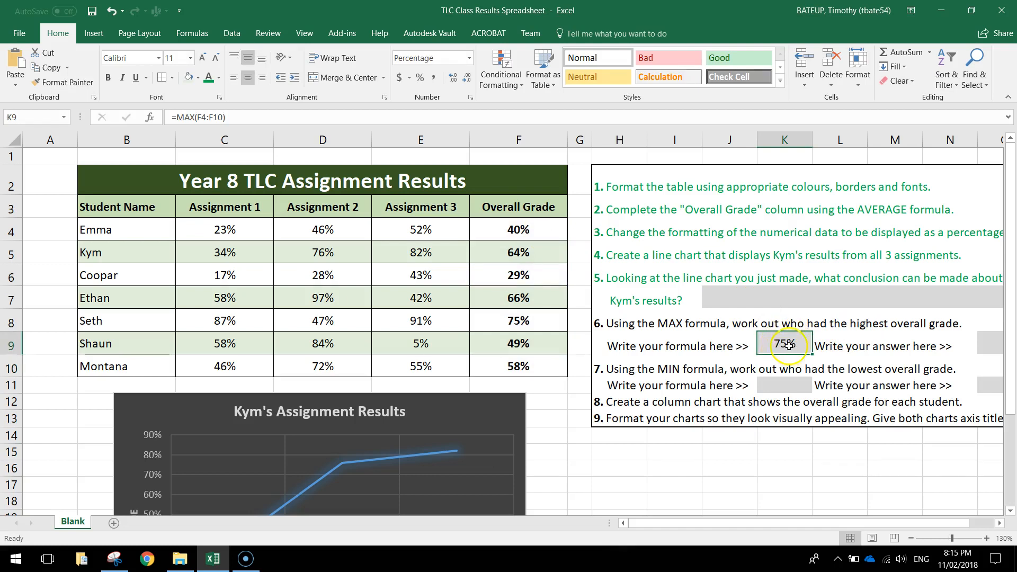
left_click_drag(531, 228, 536, 320)
left_click(537, 322)
left_click_drag(444, 319, 154, 318)
left_click(503, 319)
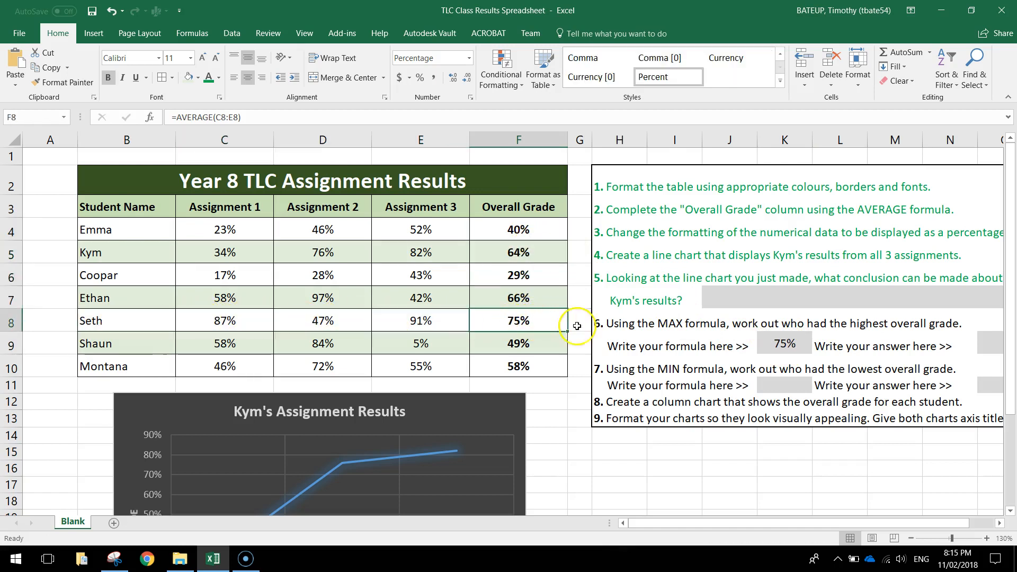
scroll(880, 430, "right", 1)
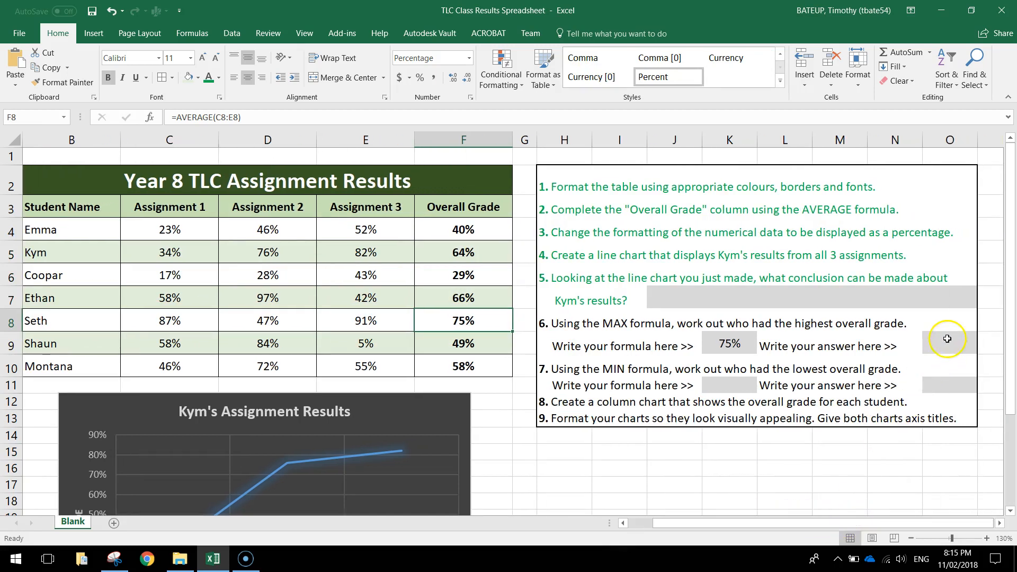
Enter the name of the student with the highest overall grade in O9 and colour question 6's text in H8:H9 green.
left_click(947, 338)
type("s")
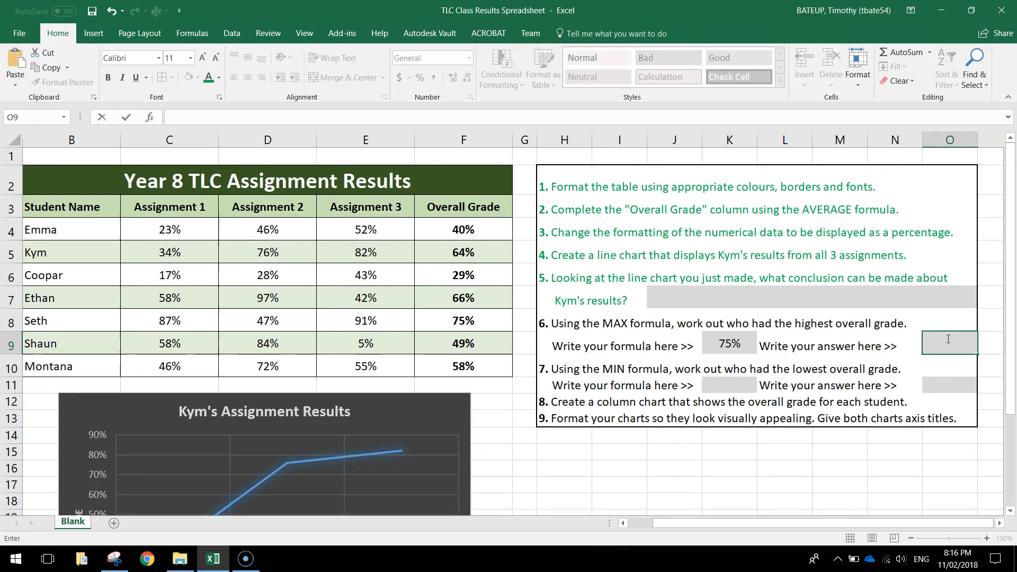
type("eth")
key("Left")
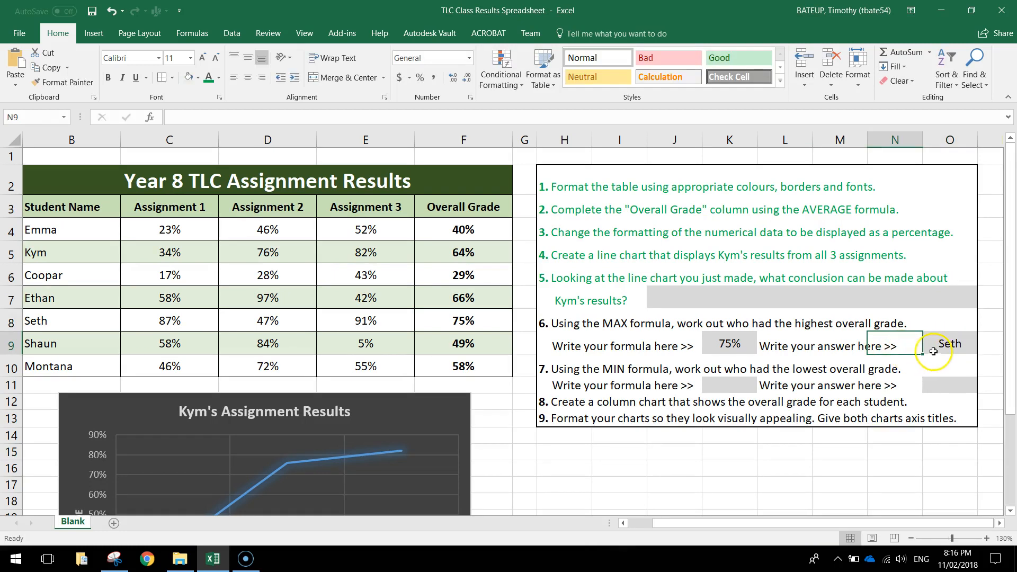
left_click_drag(538, 324, 549, 344)
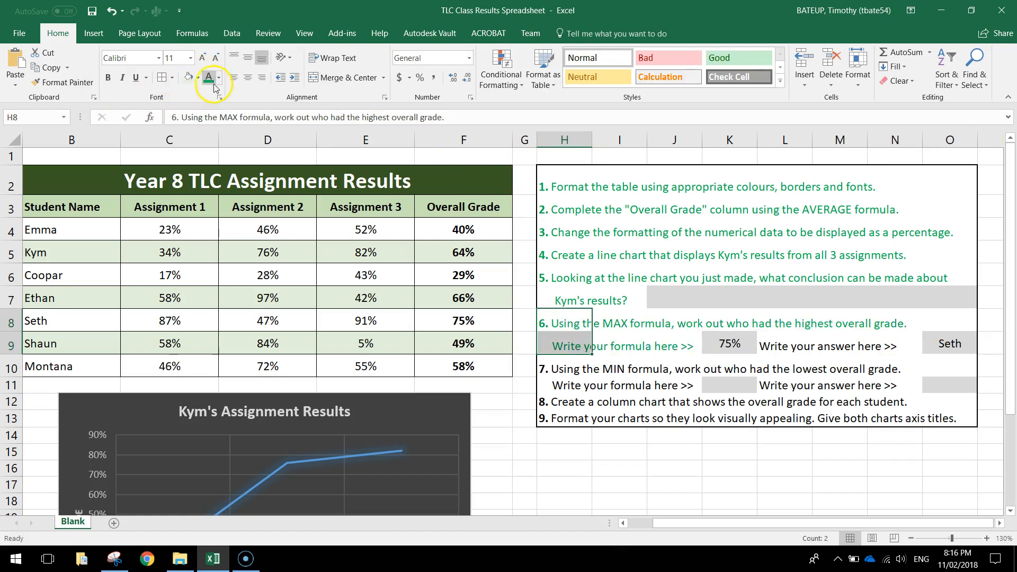
Enter the formula =MIN(F4:F10) in K11, the formula cell of question 7, to find the lowest overall grade.
left_click(545, 370)
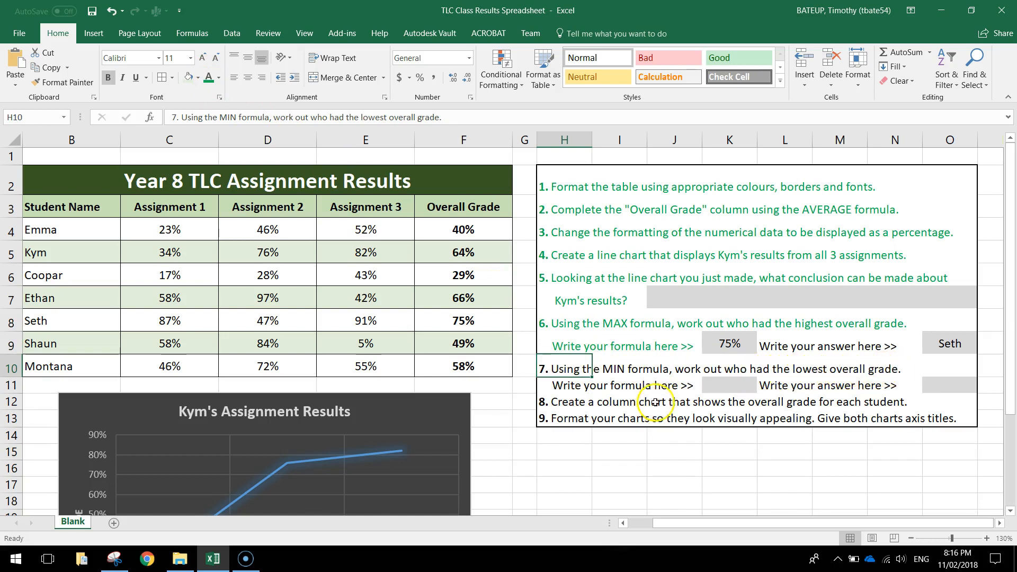
left_click(721, 386)
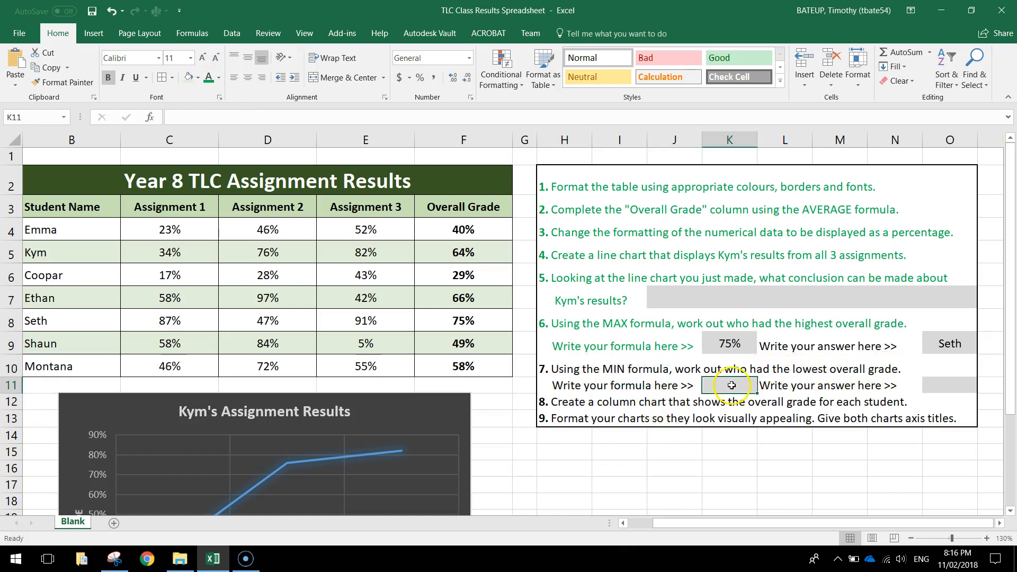
left_click(958, 387)
left_click(724, 388)
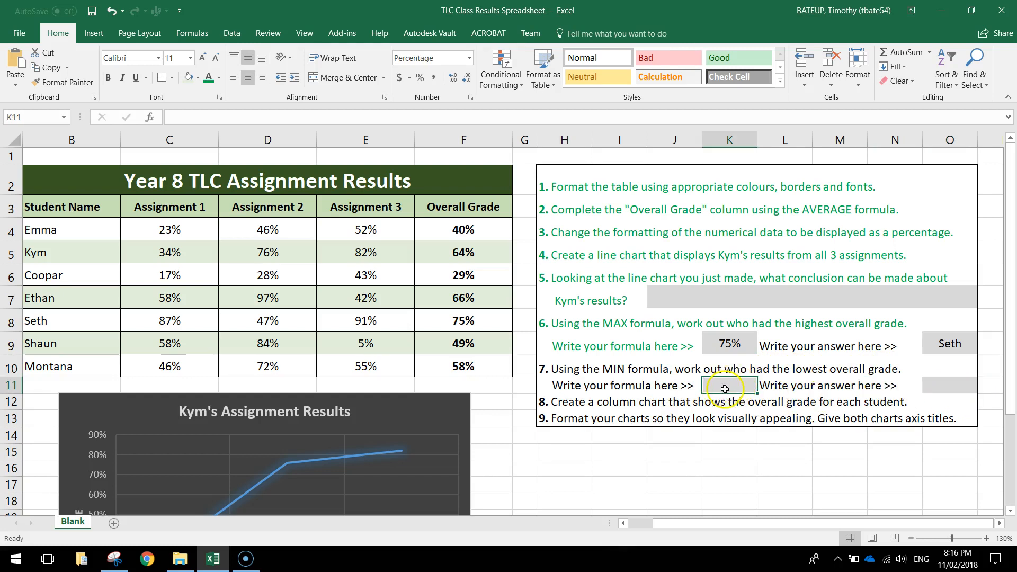
type("=min")
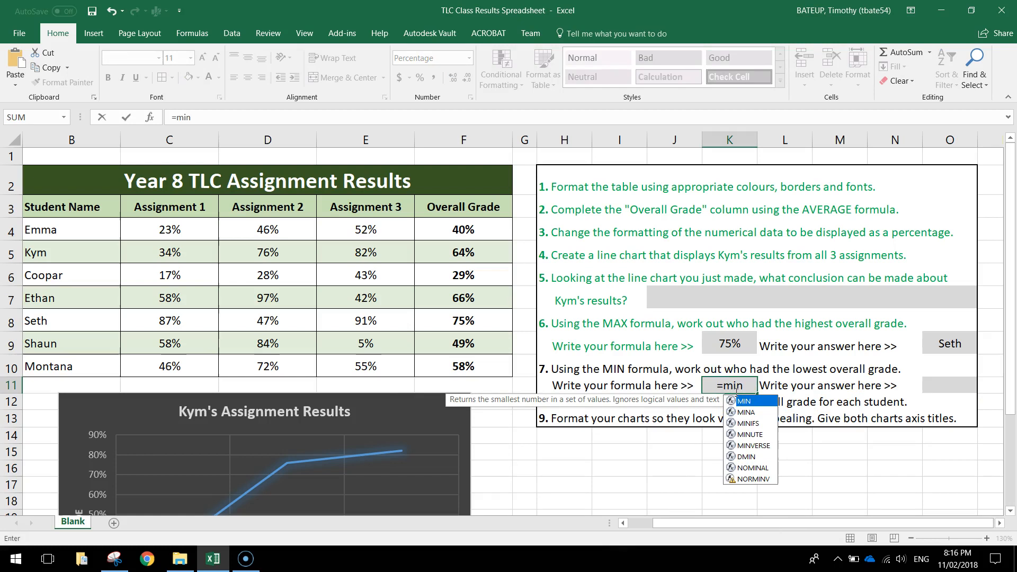
type("(")
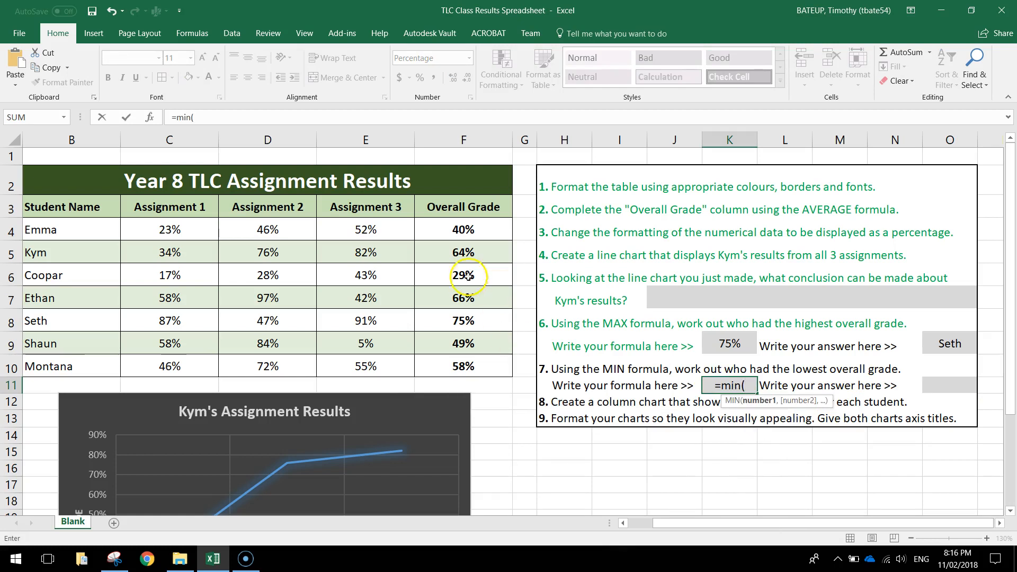
left_click_drag(457, 225, 464, 365)
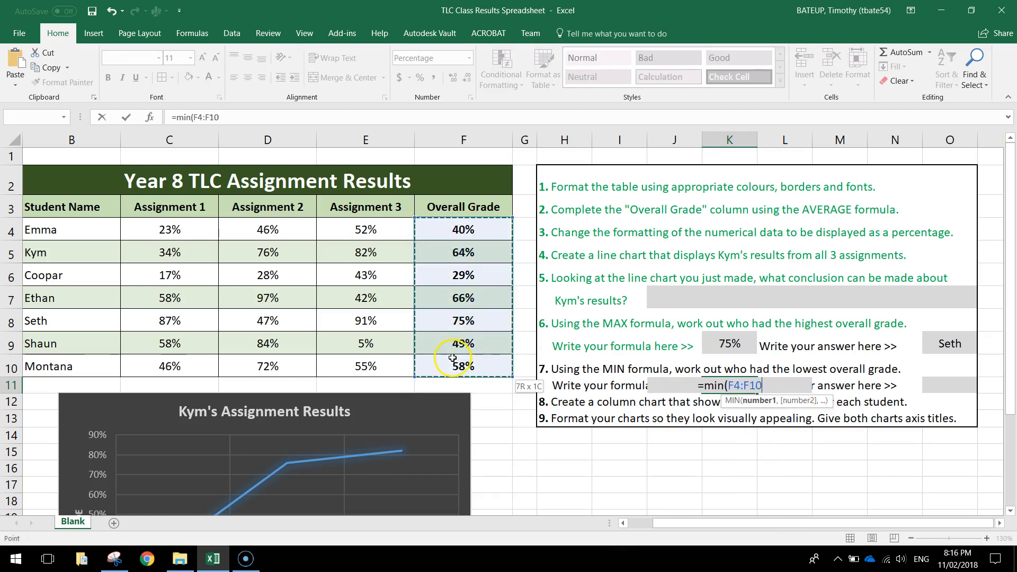
type(")")
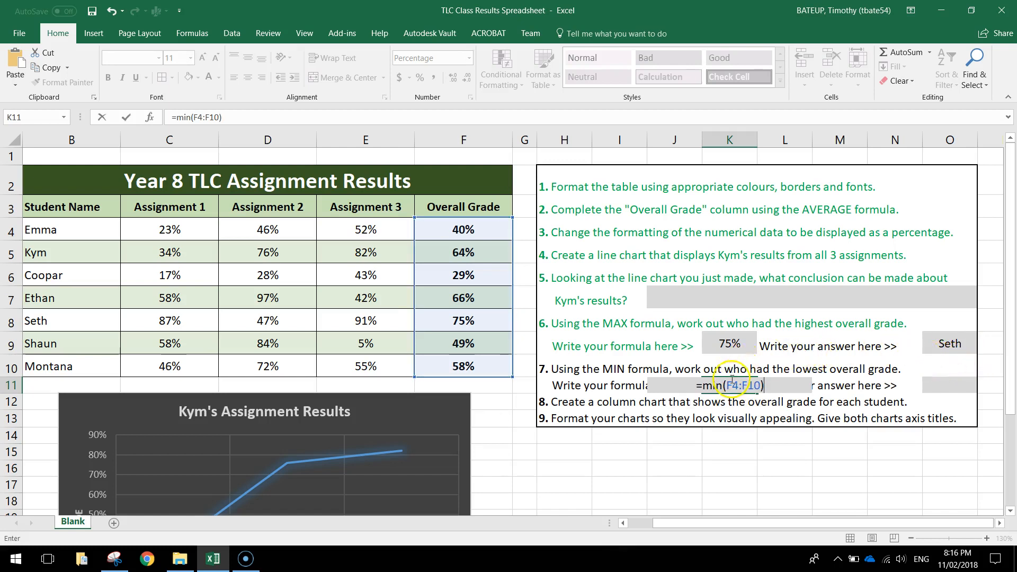
key("Return")
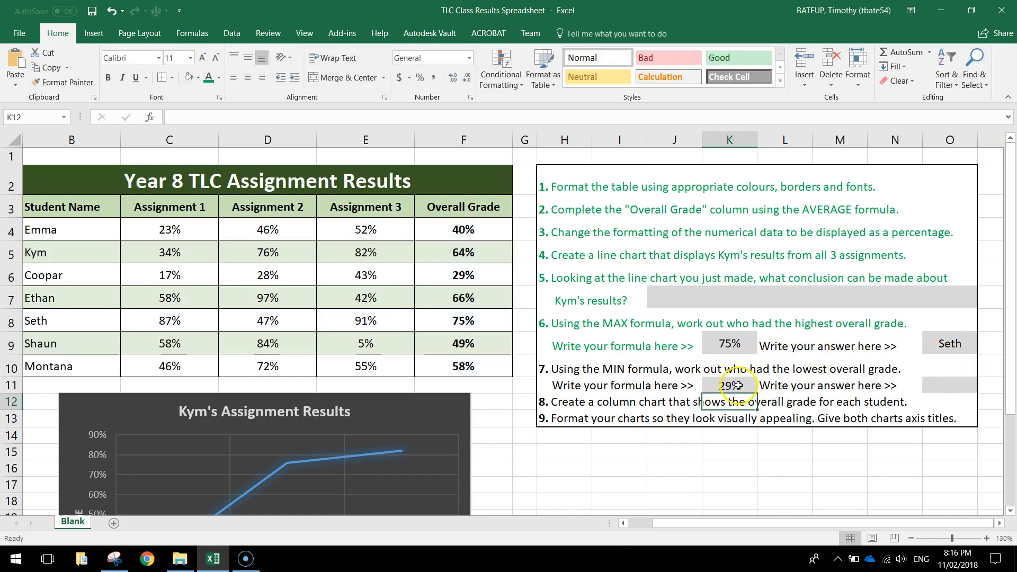
Enter the name of the student with the lowest overall grade in O11 and colour question 7's text in H10:H11 green.
left_click(727, 383)
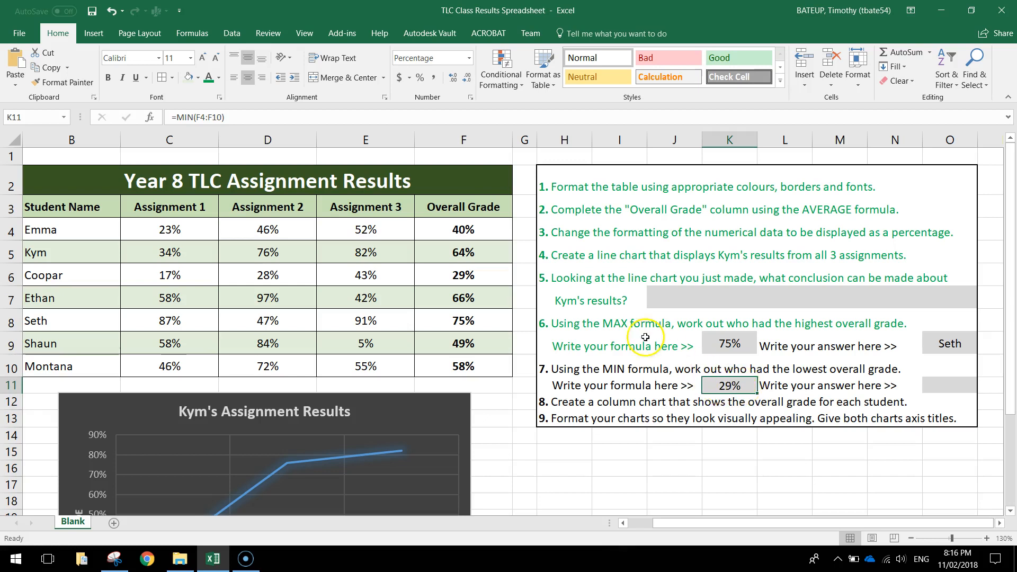
left_click(441, 272)
left_click_drag(441, 272, 106, 279)
left_click(940, 378)
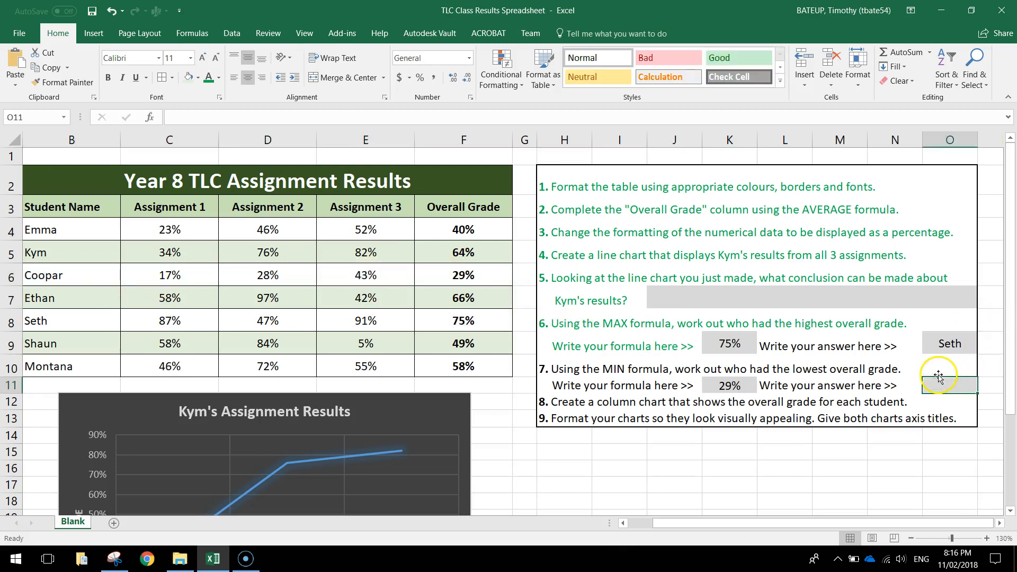
type("Coopar")
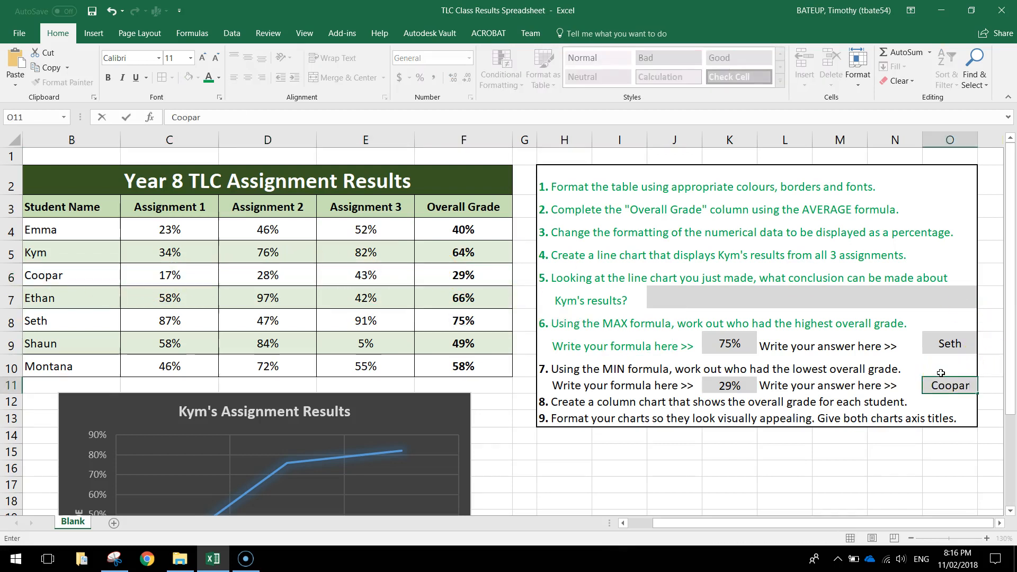
left_click(854, 465)
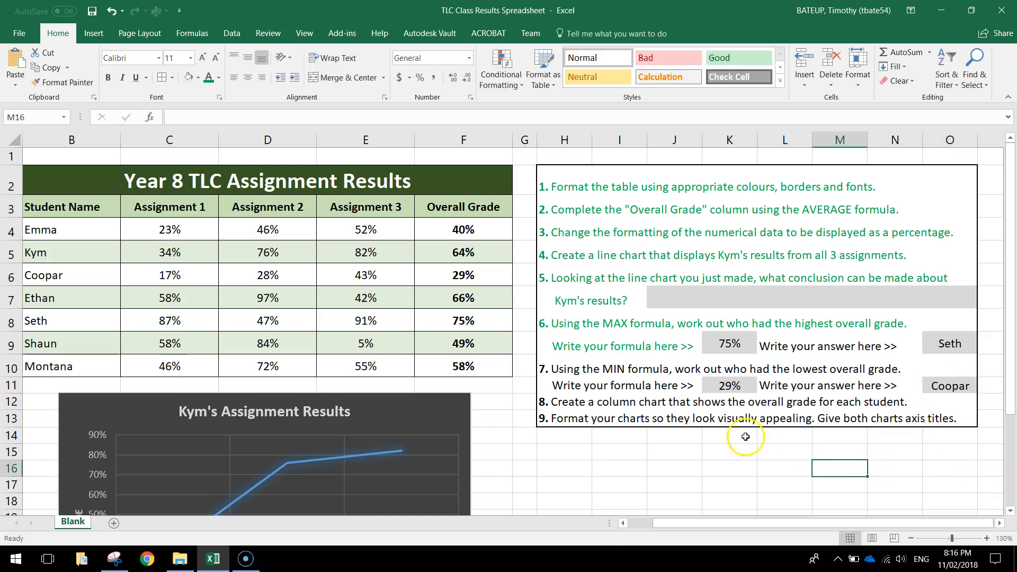
left_click_drag(556, 373, 551, 386)
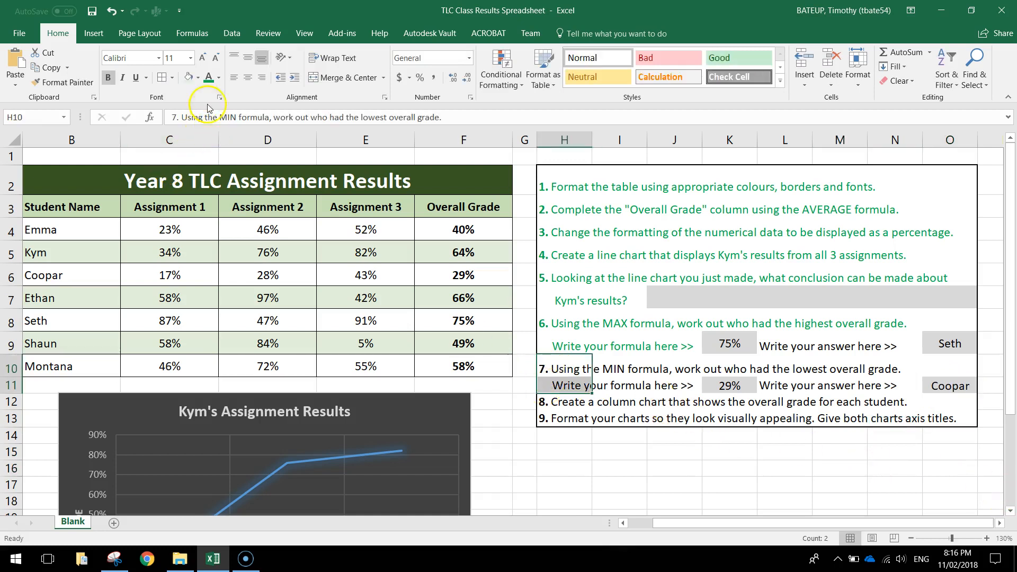
left_click(208, 78)
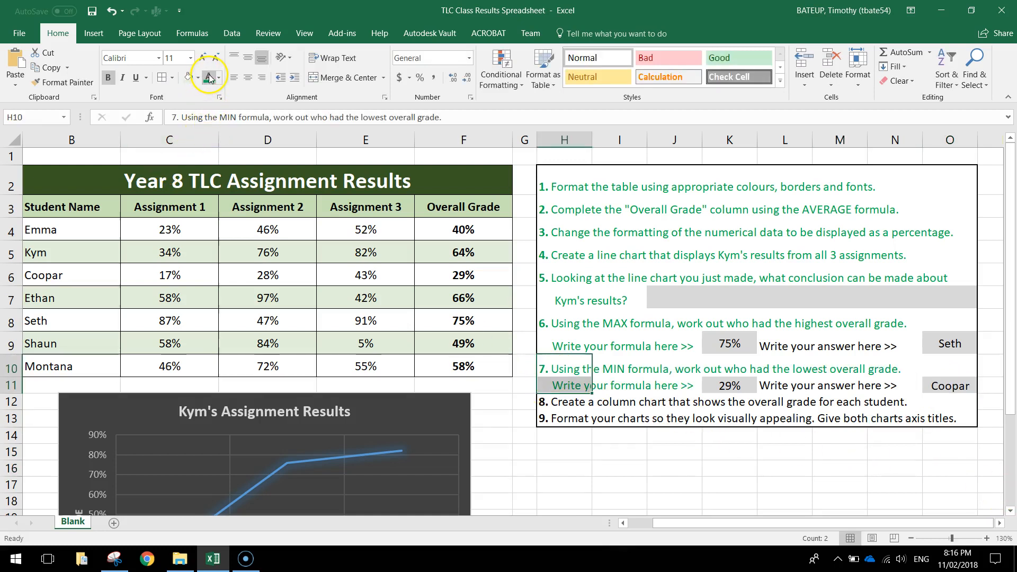
Insert a 2-D clustered column chart from the student names in B4:B10 and the overall grades in F4:F10.
left_click(544, 408)
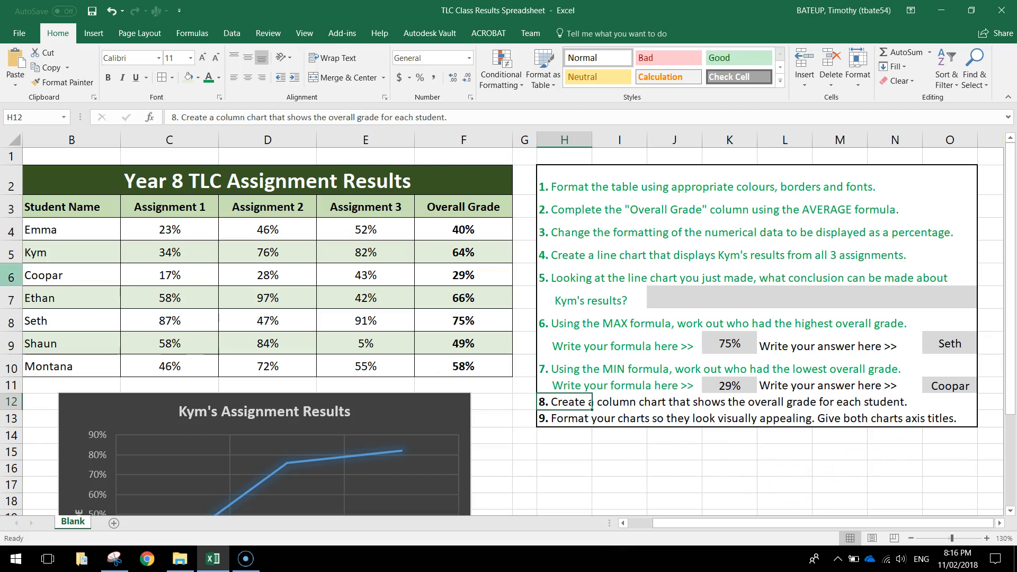
left_click_drag(67, 231, 121, 361)
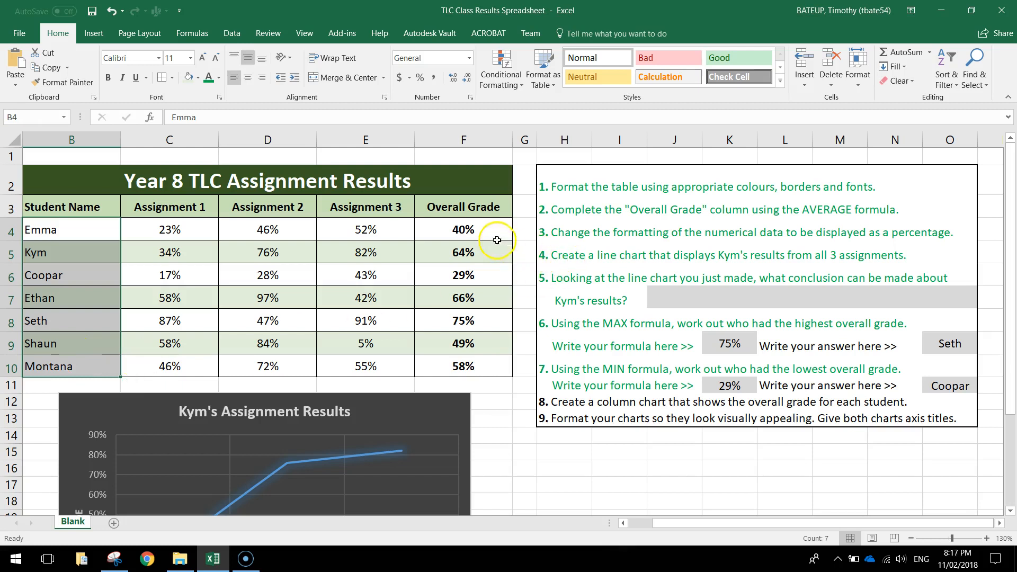
left_click_drag(481, 230, 487, 374, "ctrl")
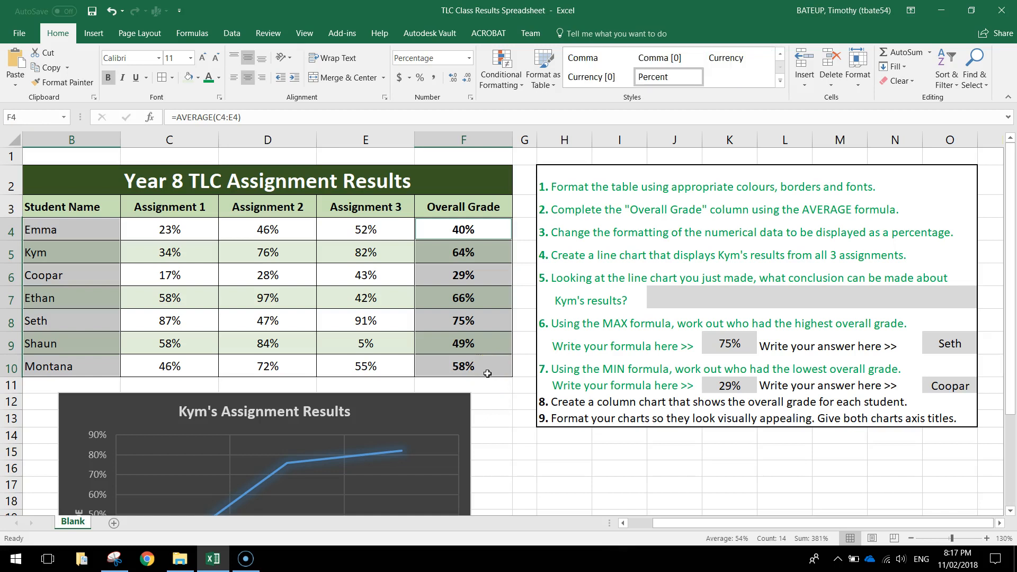
left_click(101, 32)
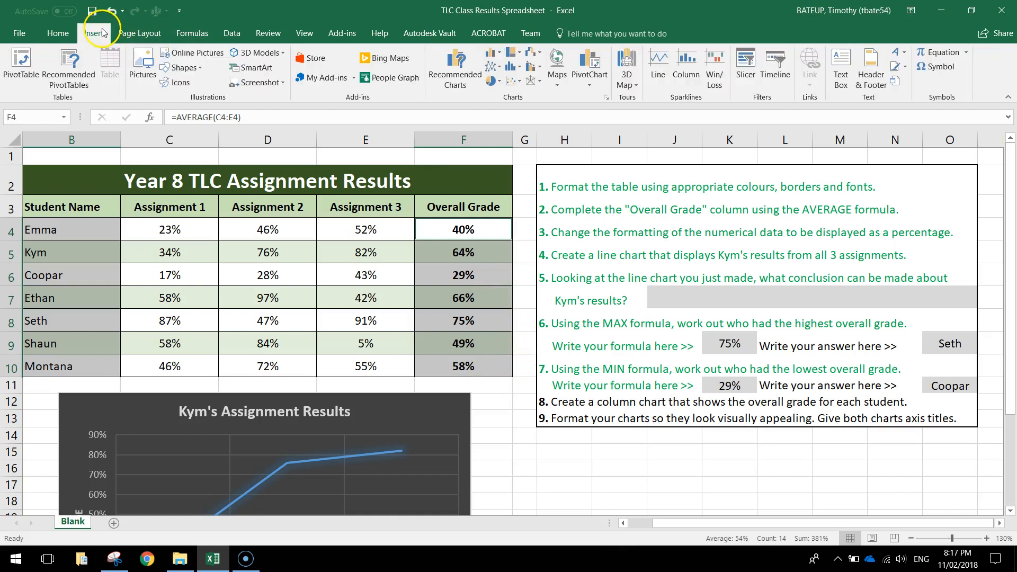
left_click(496, 54)
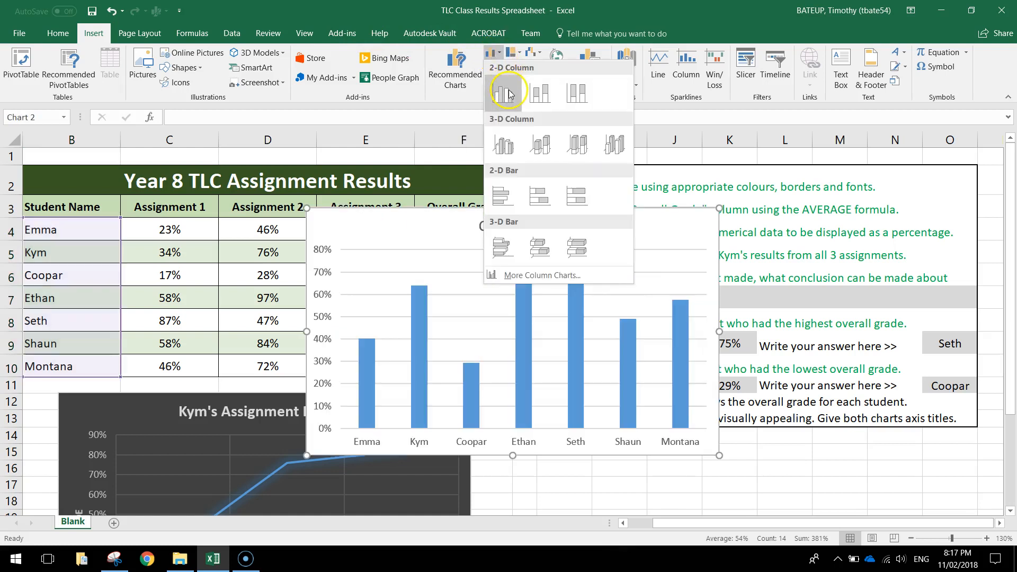
left_click(511, 95)
Move the column chart below the question list, beside the line chart, covering about H14 to O29.
scroll(570, 207, "down", 2)
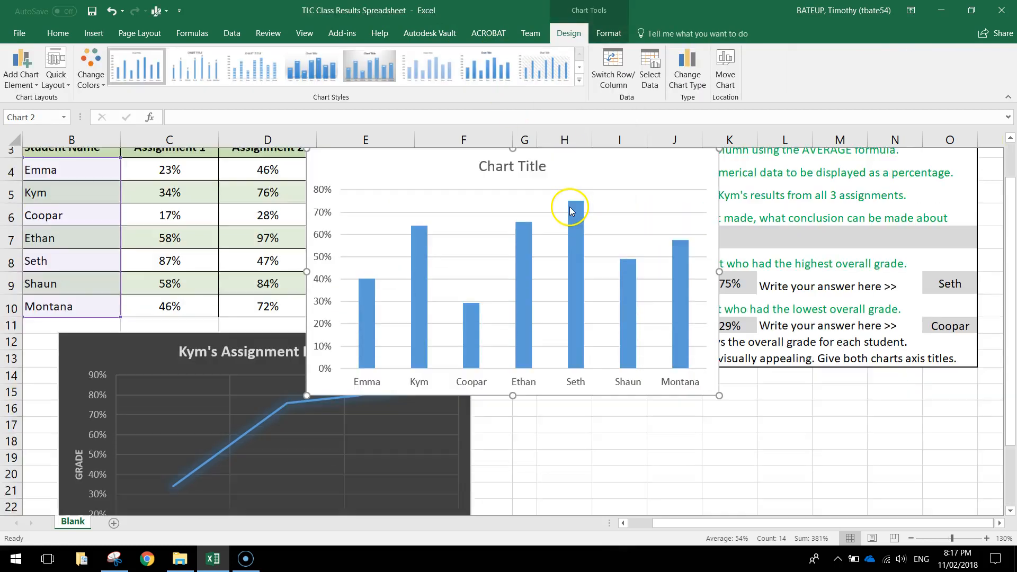
scroll(509, 175, "up", 1)
left_click_drag(404, 186, 594, 396)
scroll(589, 379, "down", 2)
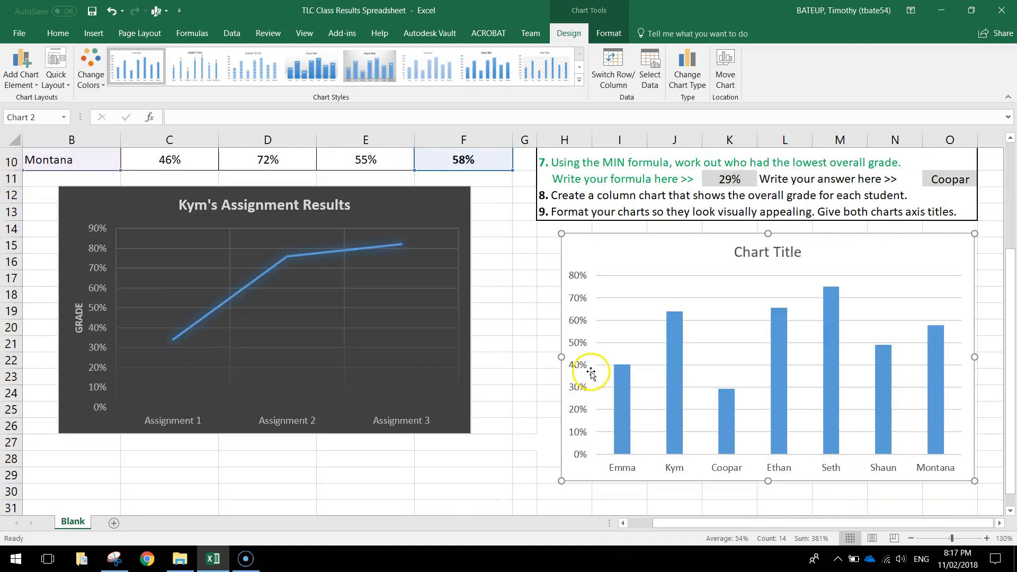
Apply the chart style with wide blue columns, percentage labels inside them and a shaded grey background to the column chart.
left_click(579, 80)
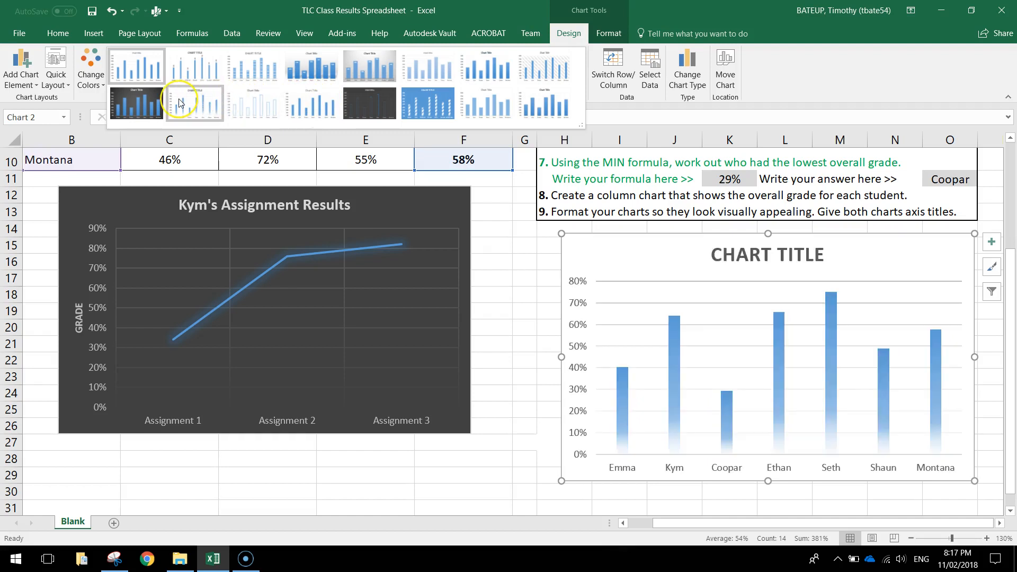
left_click(191, 78)
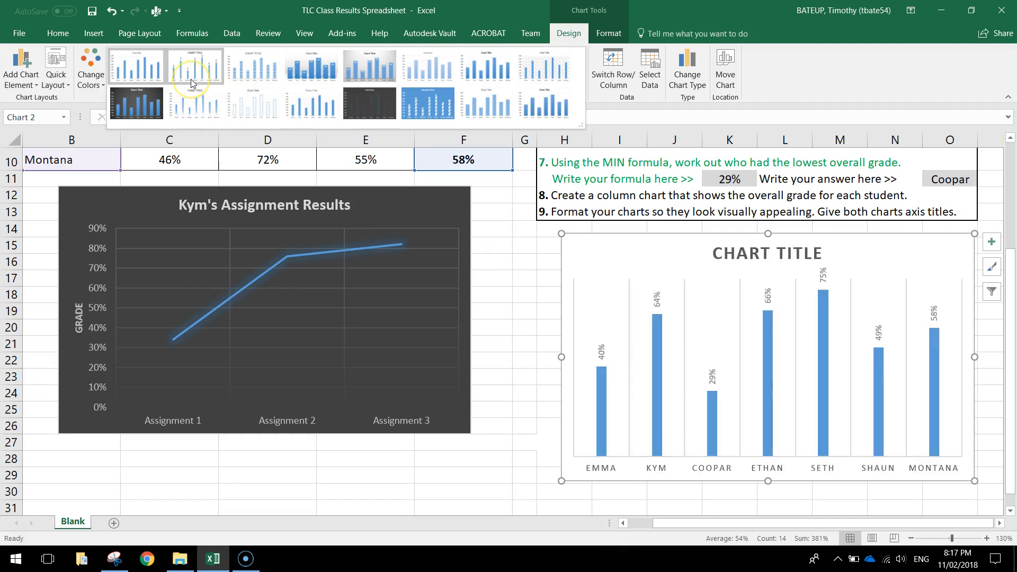
left_click(255, 66)
left_click(301, 64)
left_click(304, 64)
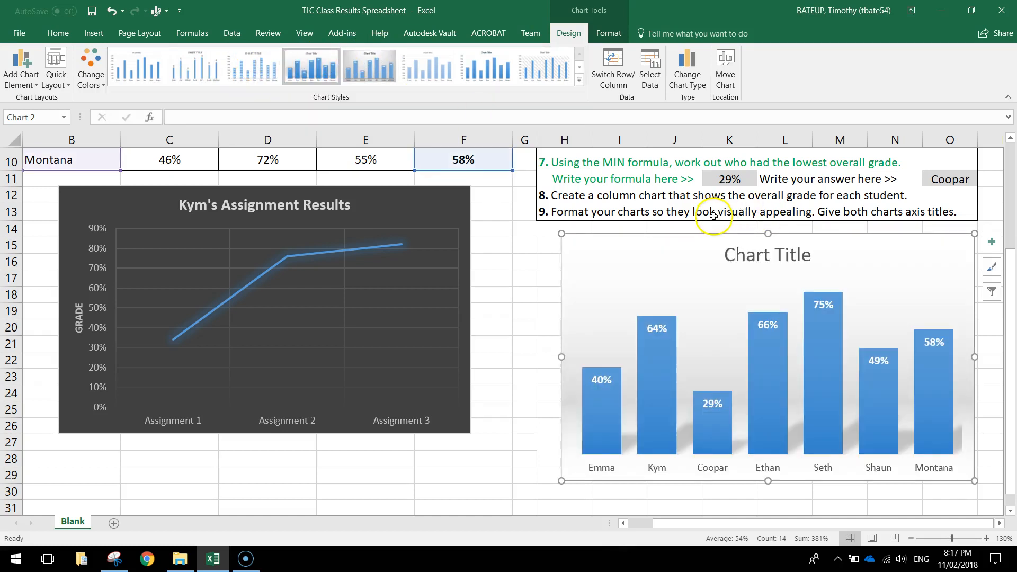
Change the column chart's title to "Overall Assignment Grades for 8 TLC".
double_click(749, 251)
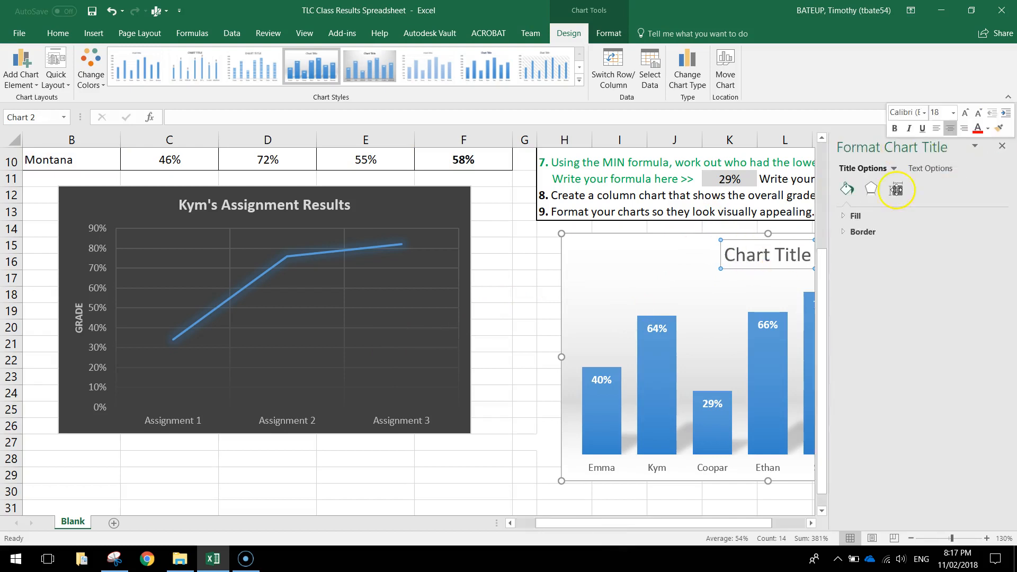
left_click(1003, 145)
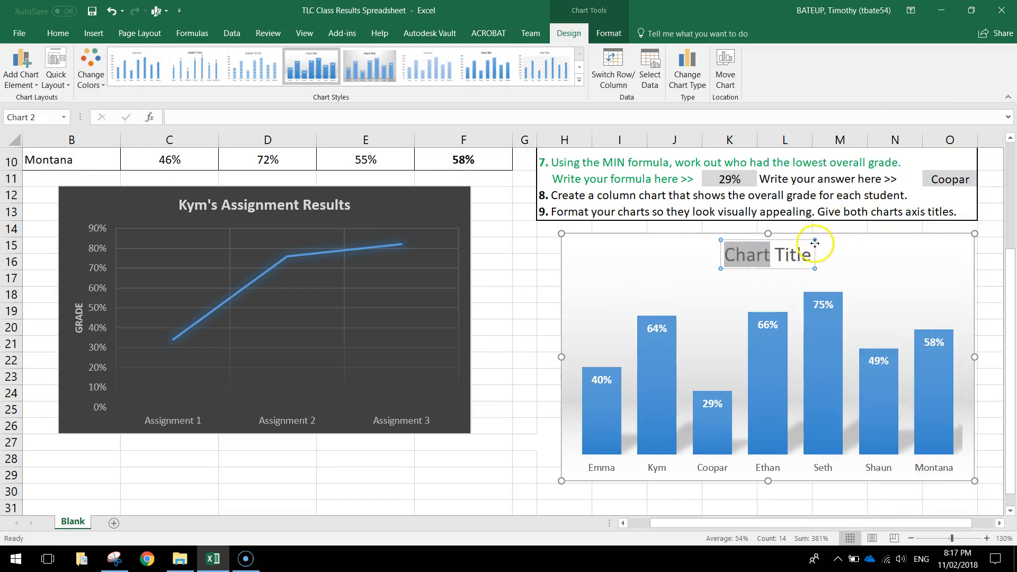
left_click_drag(806, 255, 809, 255)
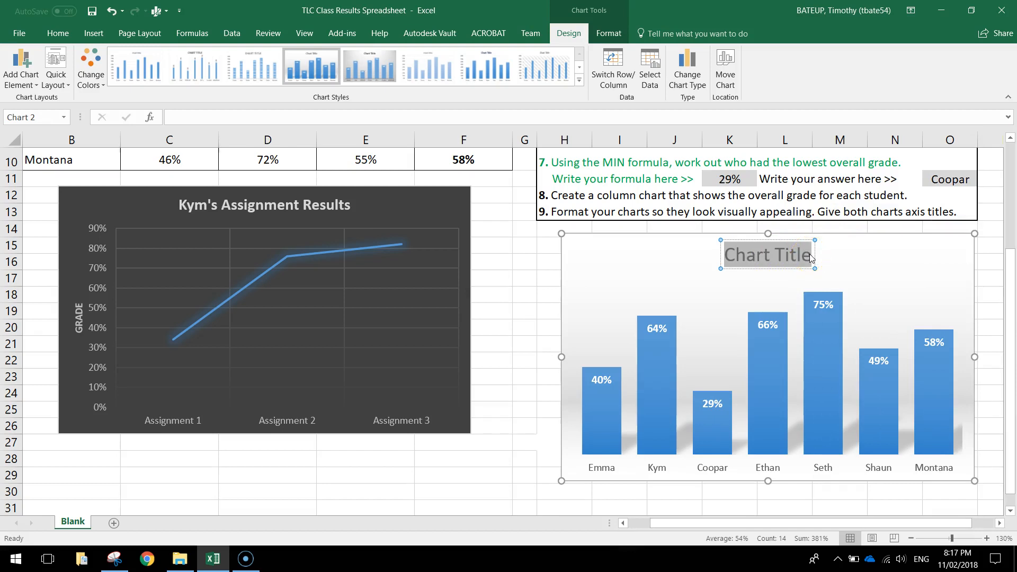
type("Overall As")
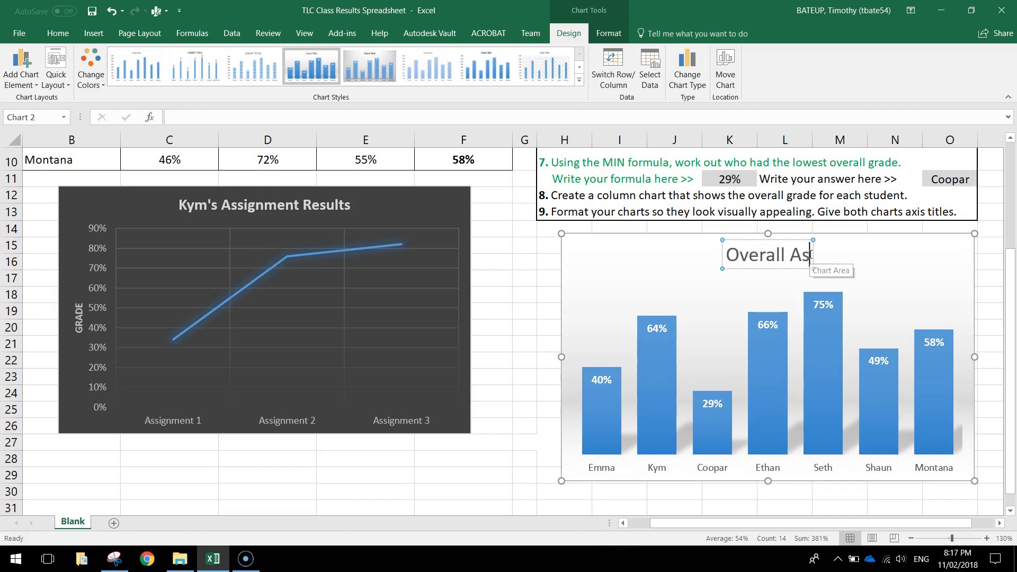
type("signment Resul")
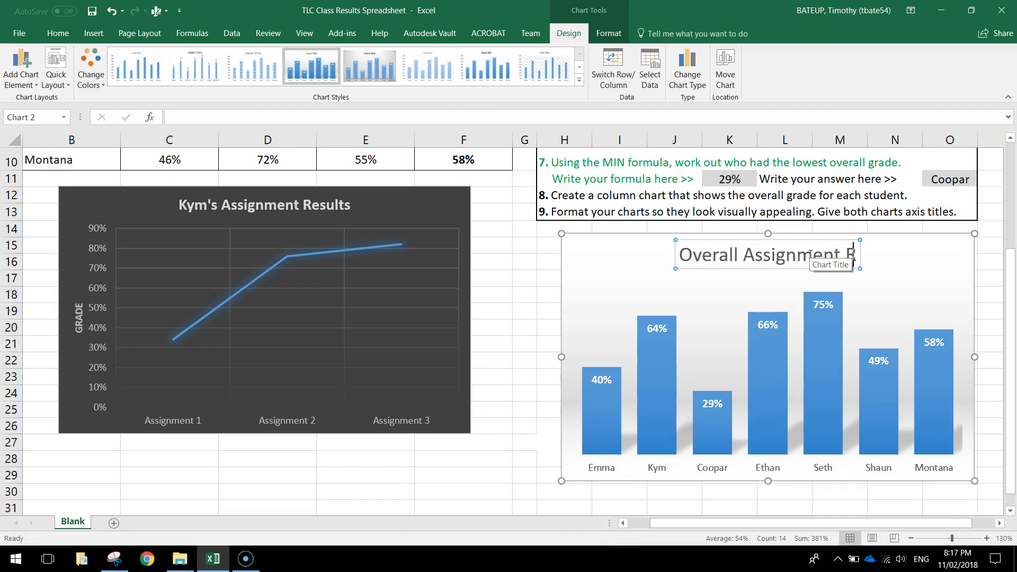
key("BackSpace")
key("BackSpace")
key("BackSpace")
key("BackSpace")
key("BackSpace")
type("Grades for 8 TLC")
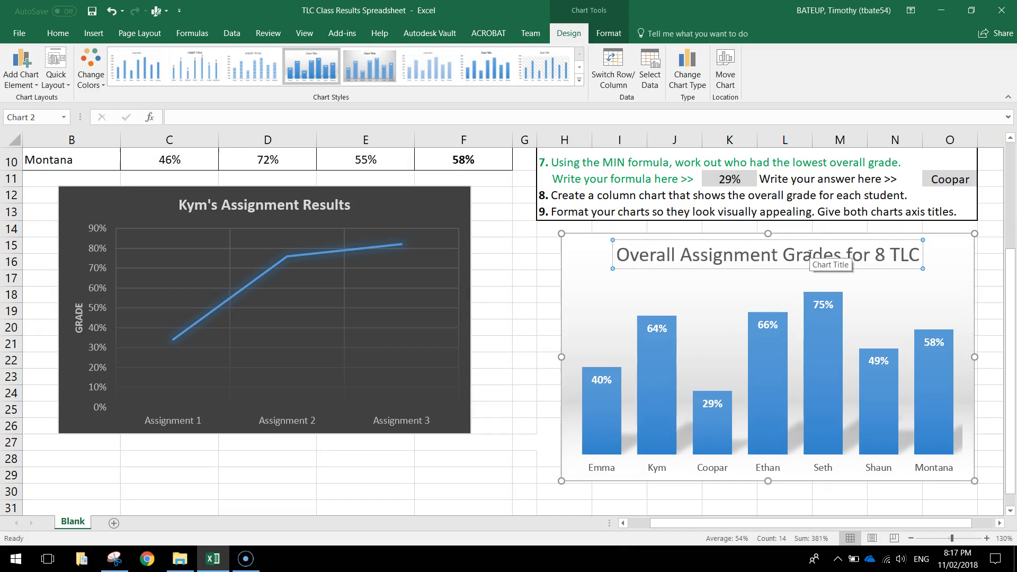
Add a horizontal axis title reading "STUDENT" to the column chart.
left_click(573, 301)
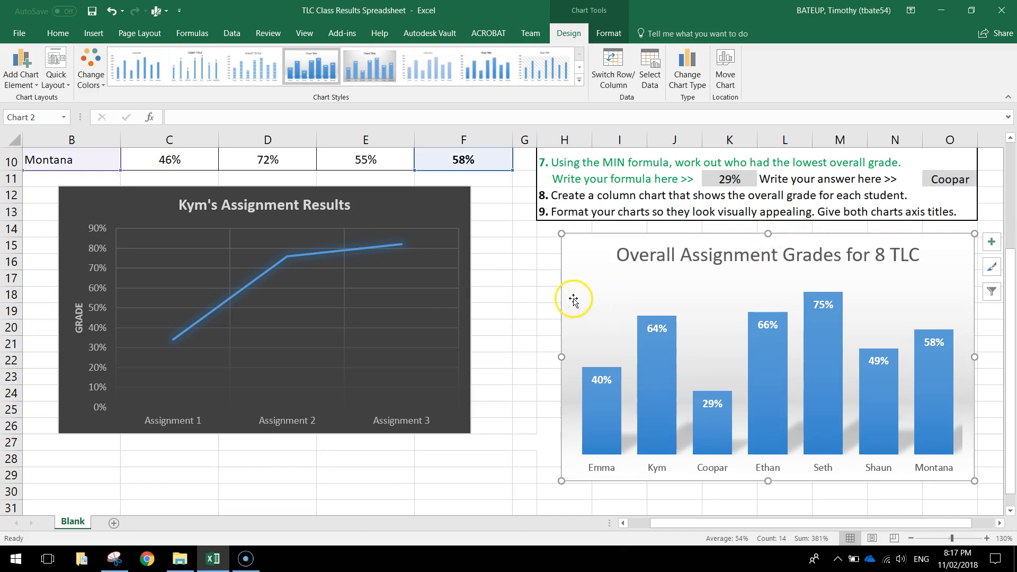
left_click(21, 69)
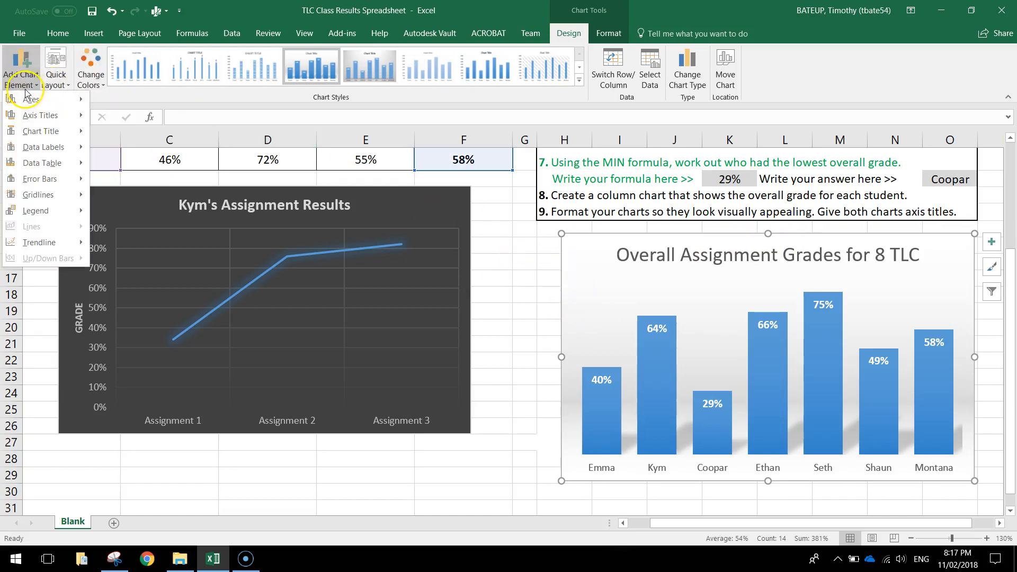
mouse_move(41, 114)
left_click(153, 121)
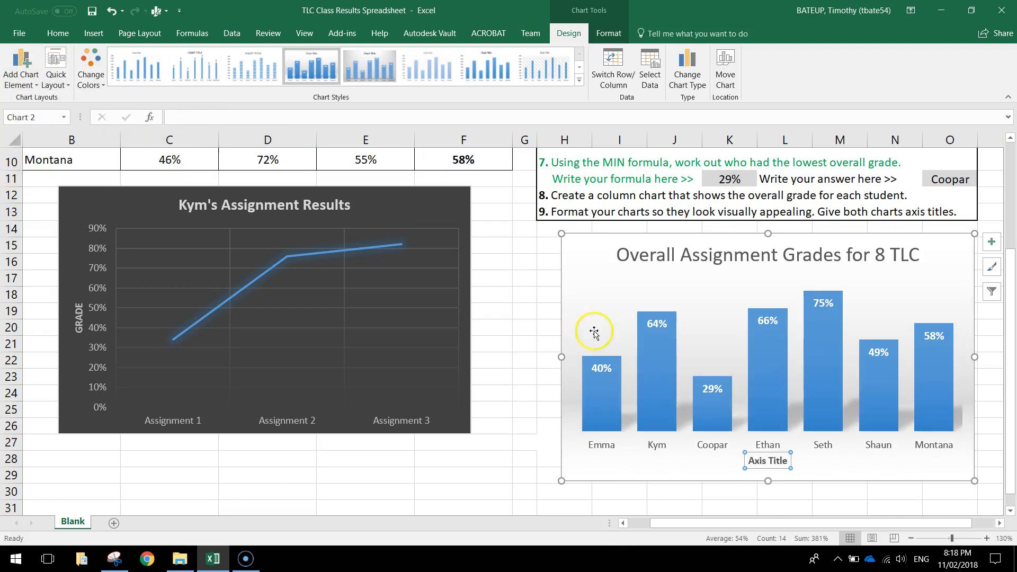
triple_click(760, 460)
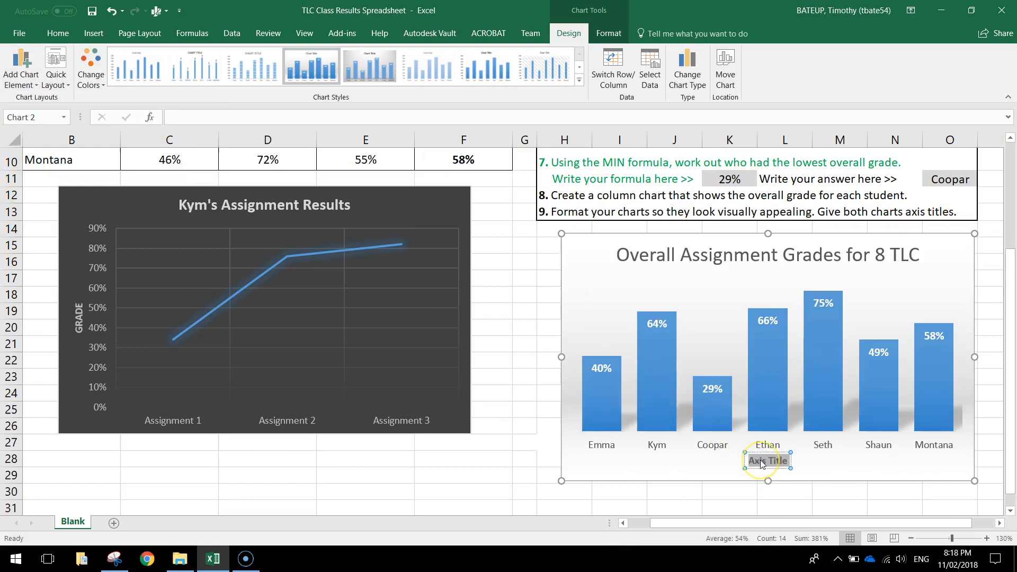
type("N")
type("AME")
key("BackSpace")
key("BackSpace")
type("STUDENT")
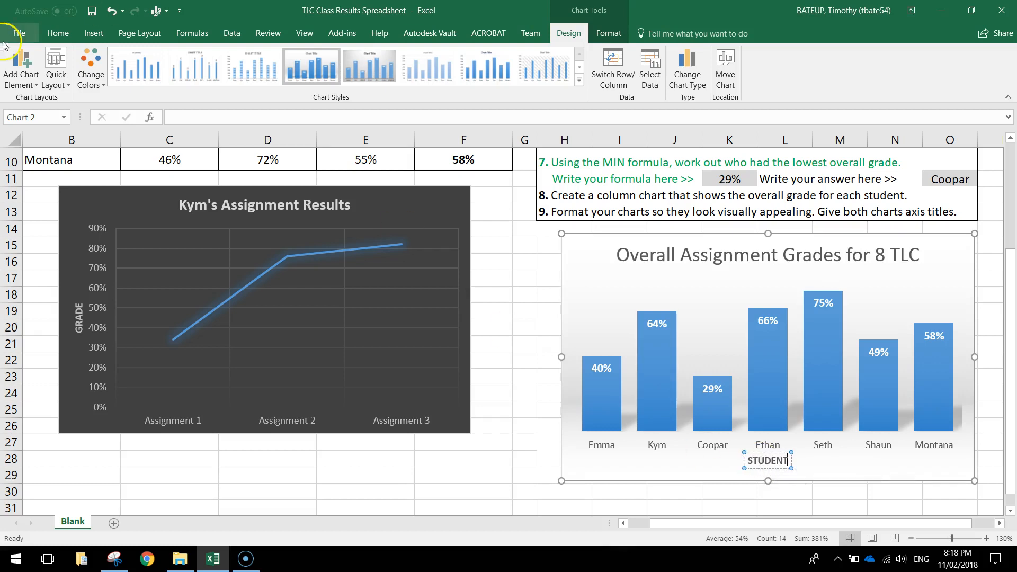
Add a vertical axis title reading "OVERALL GRADE" to the column chart.
left_click(30, 74)
mouse_move(42, 115)
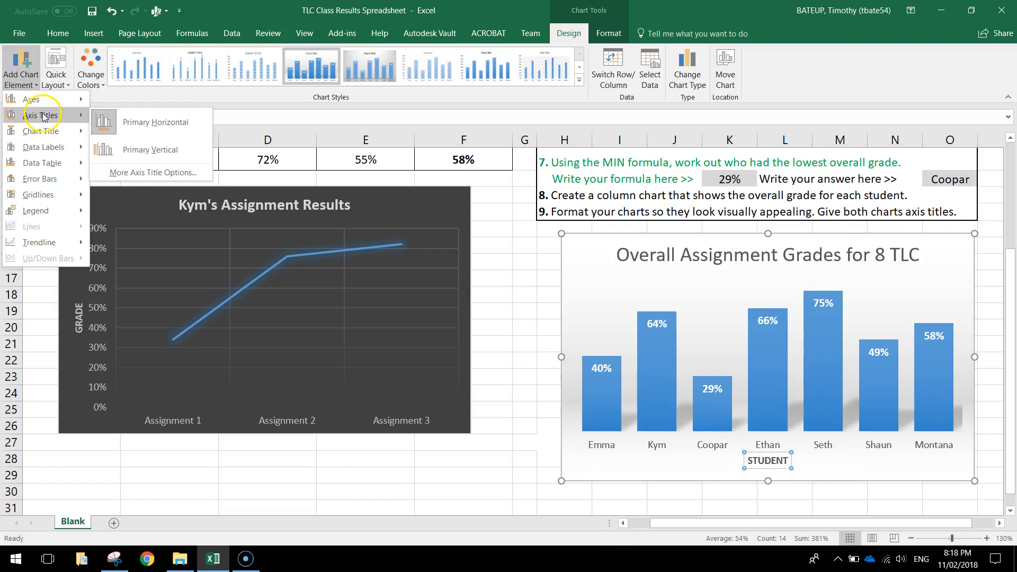
left_click(149, 149)
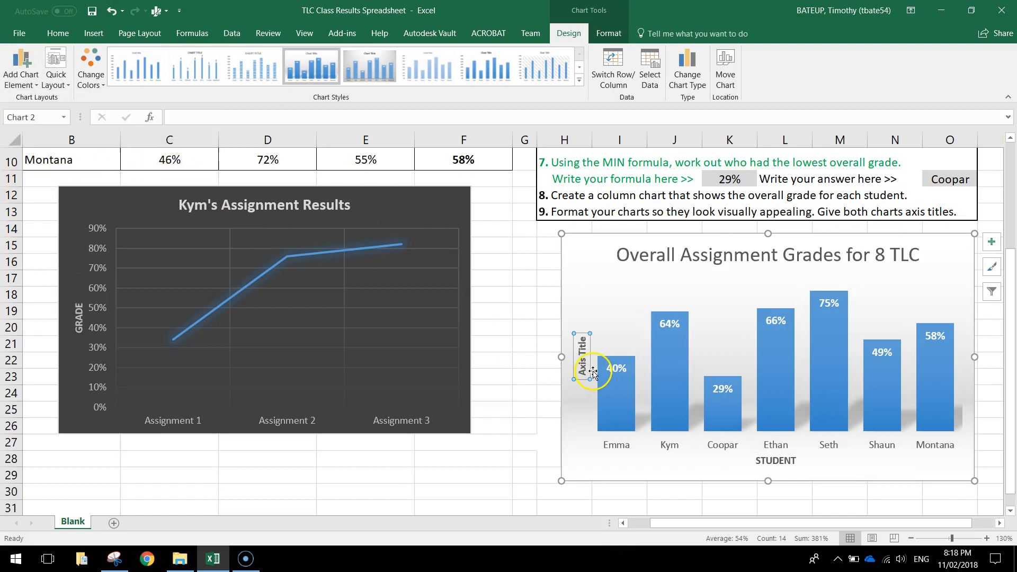
double_click(583, 356)
type("OVER")
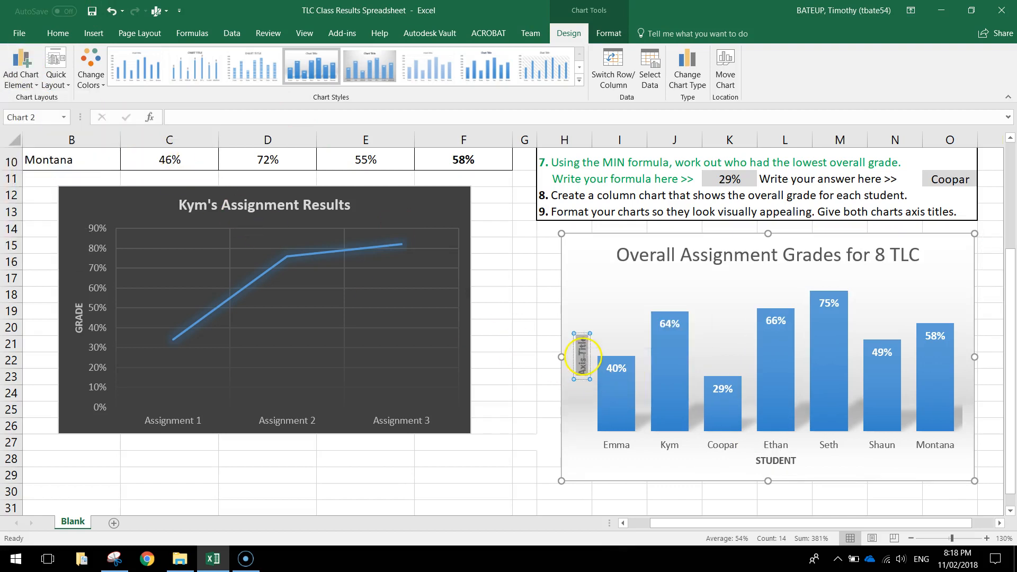
type("ALL GRADE")
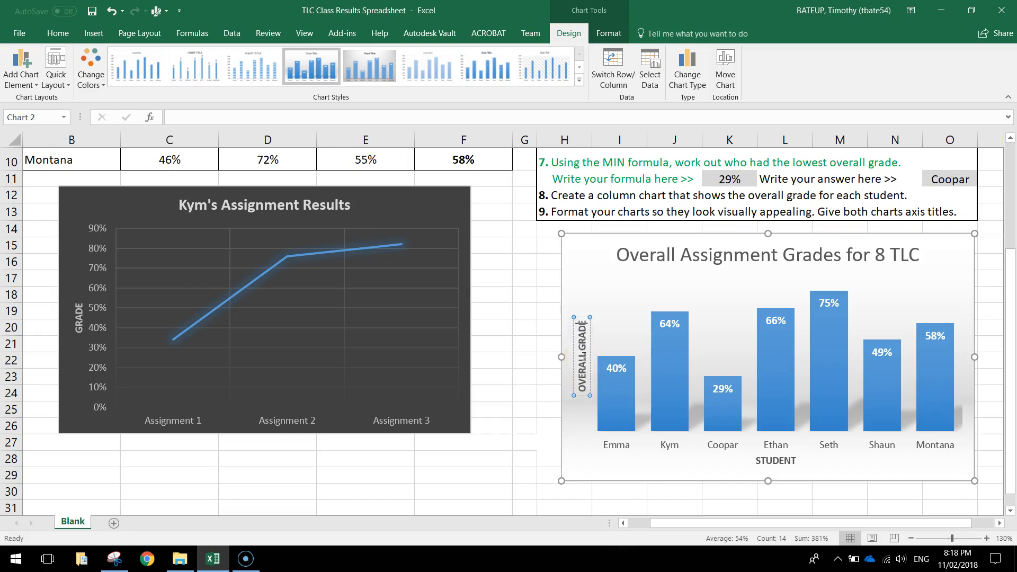
left_click(865, 475)
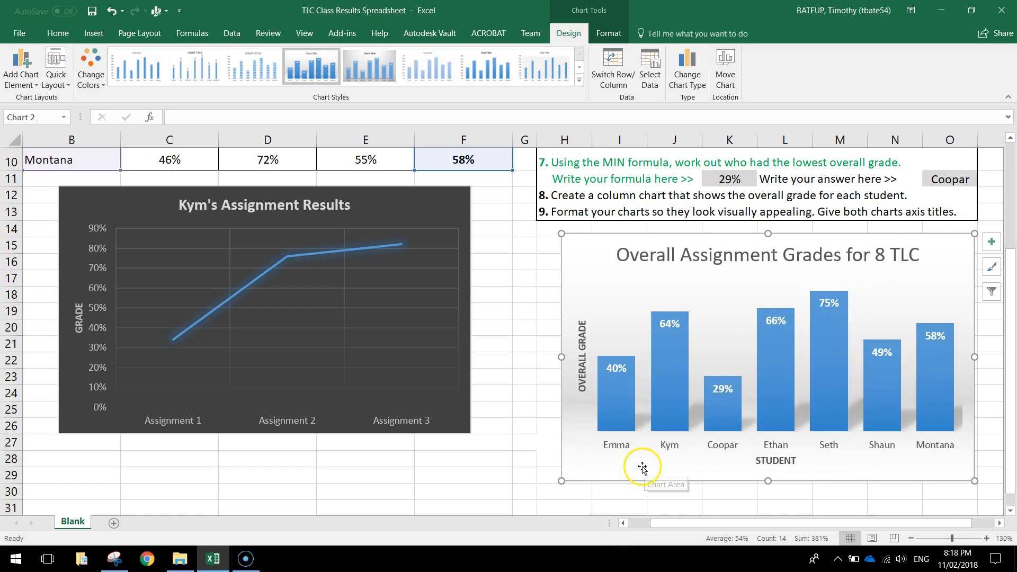
Review the column chart against the overall grades in the results table, leaving the chart deselected.
scroll(639, 461, "up", 1)
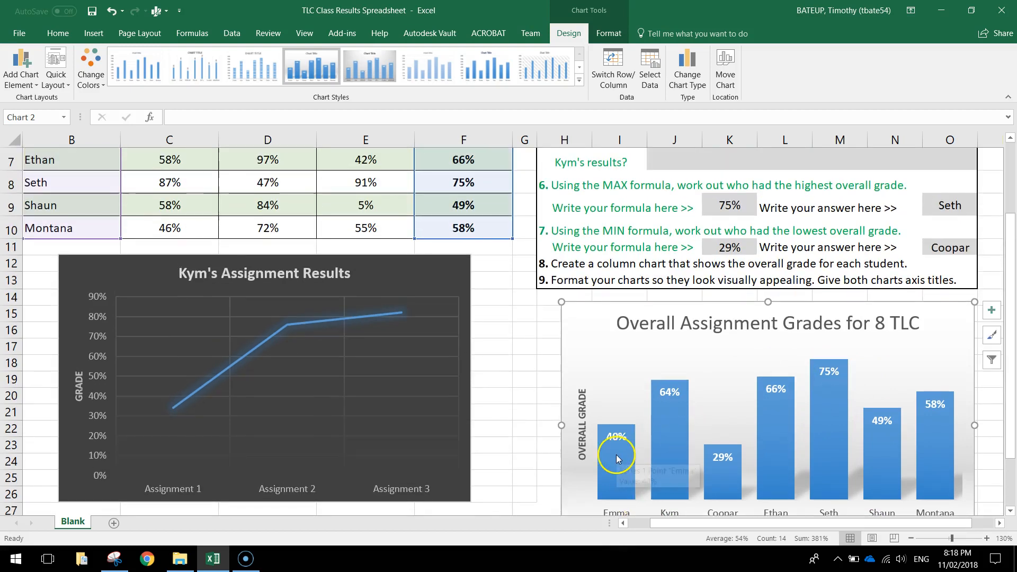
scroll(620, 455, "down", 1)
scroll(808, 392, "up", 3)
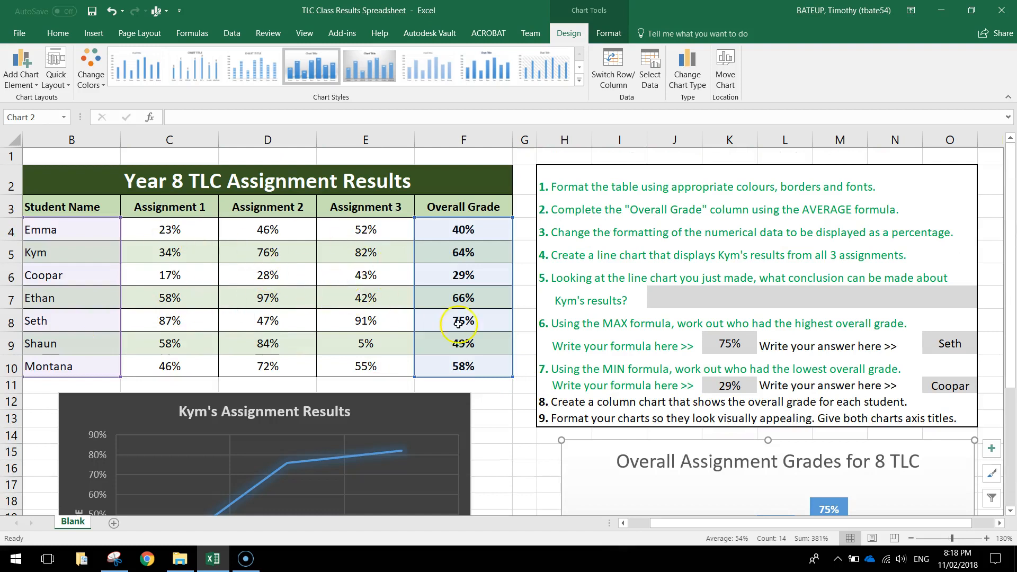
scroll(466, 328, "down", 2)
scroll(631, 352, "down", 1)
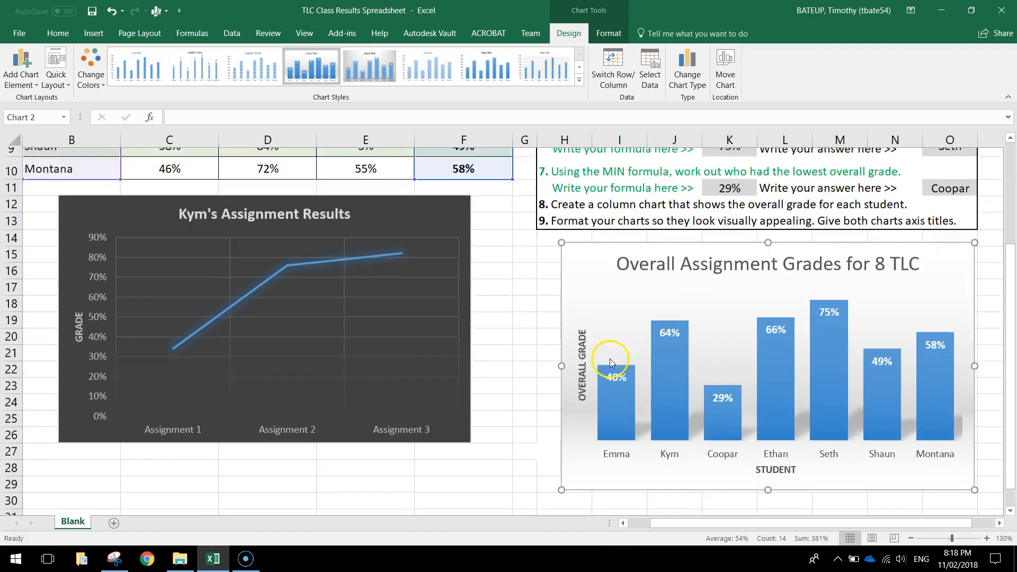
left_click(525, 261)
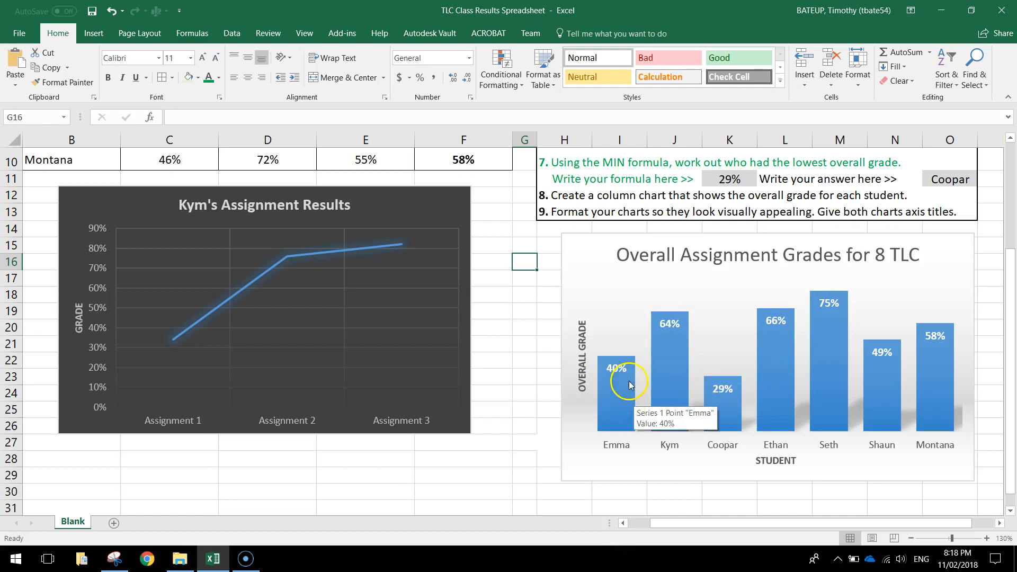
Colour the text of questions 8 and 9 in H12 and H13 green to mark them as completed.
scroll(618, 406, "up", 3)
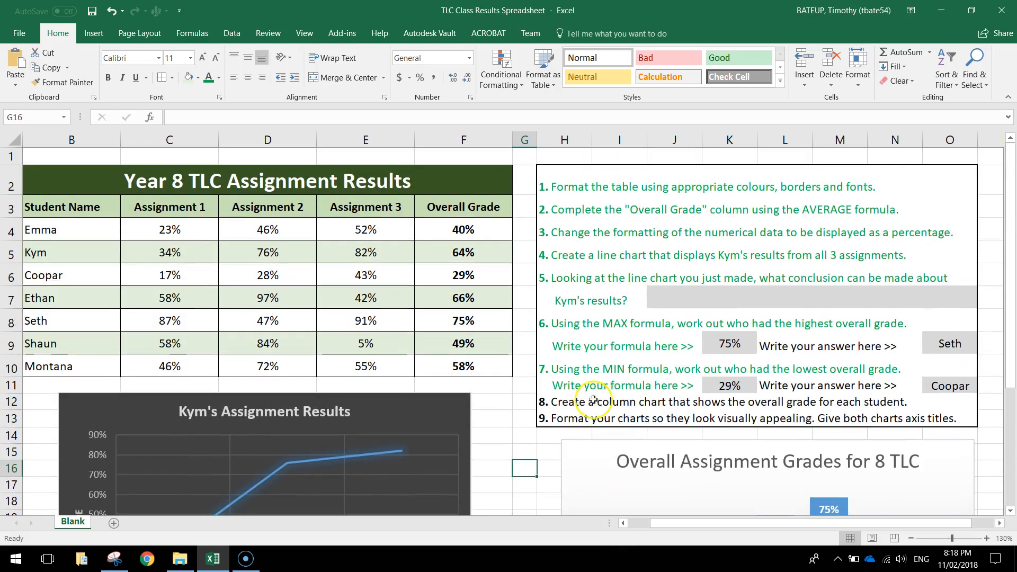
left_click(556, 402)
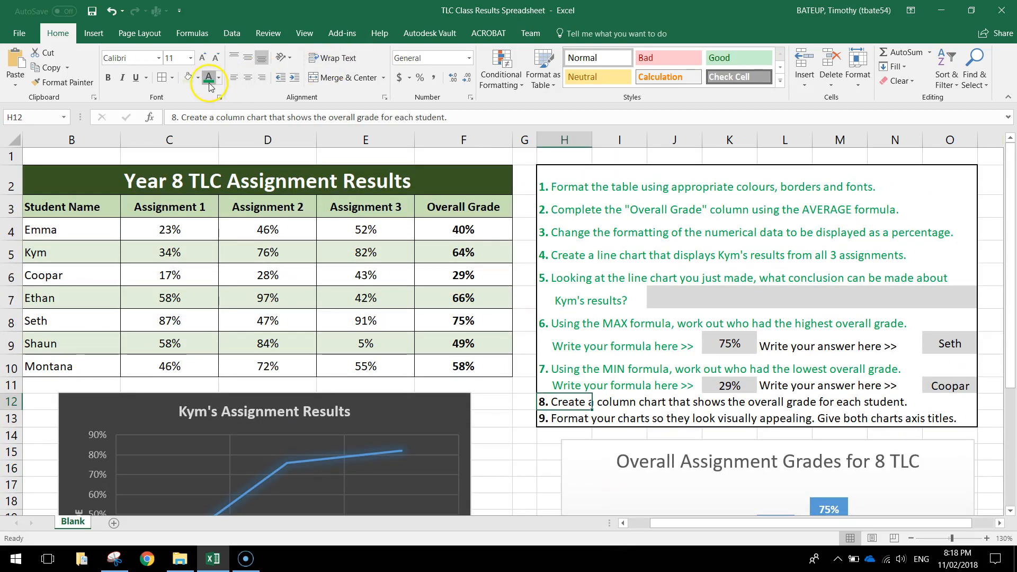
left_click(540, 418)
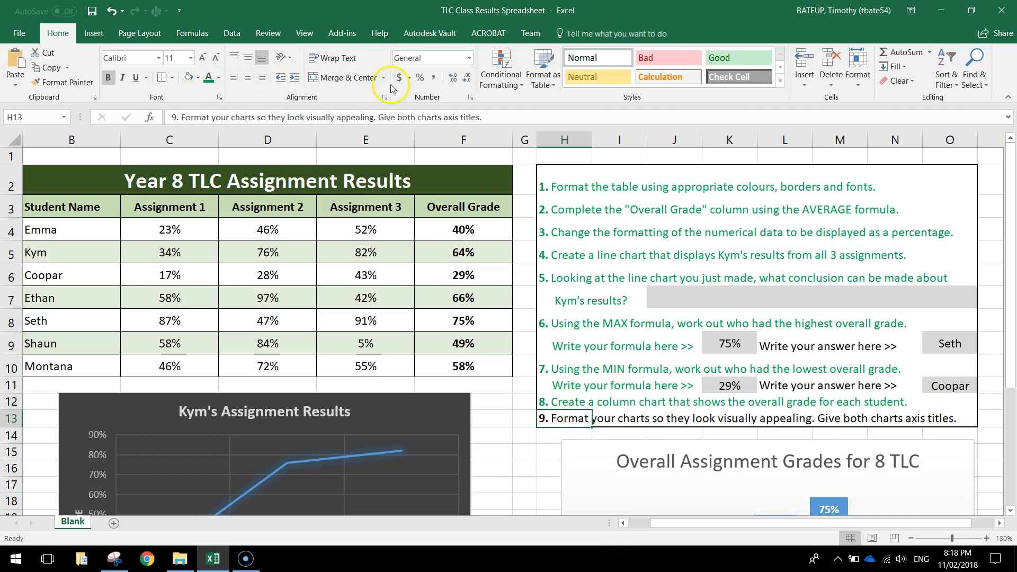
left_click(209, 79)
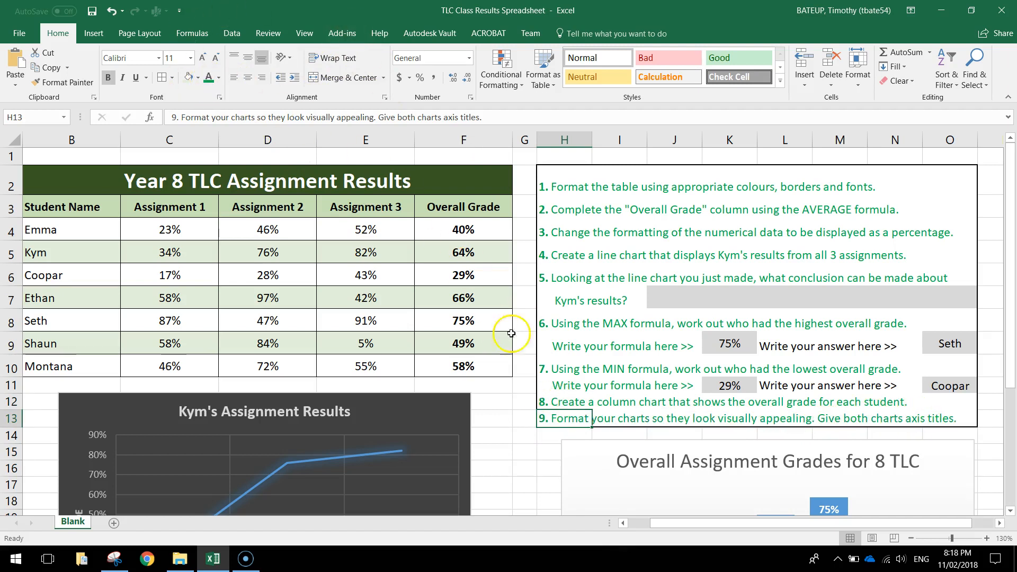
left_click(516, 391)
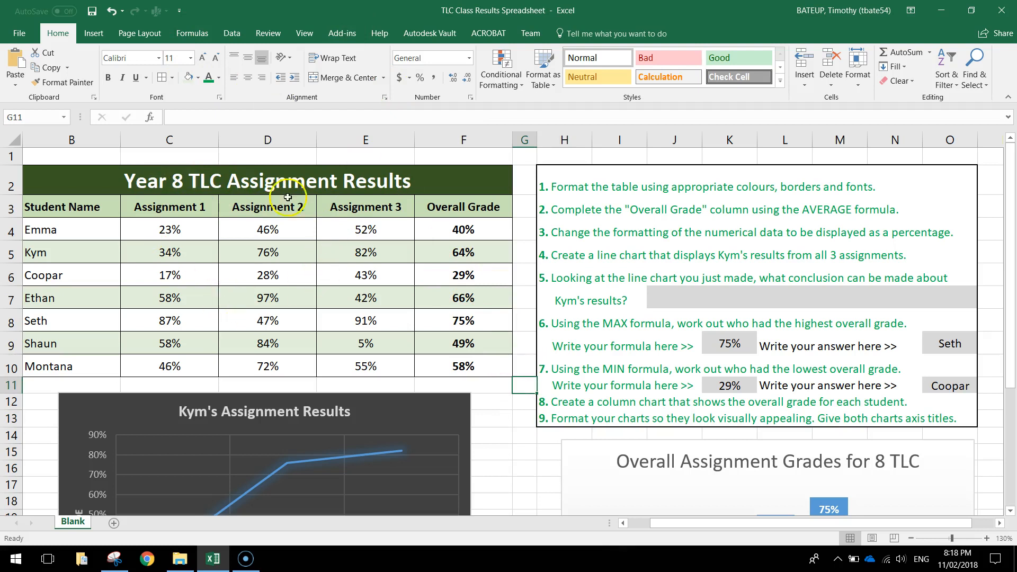
scroll(519, 320, "down", 3)
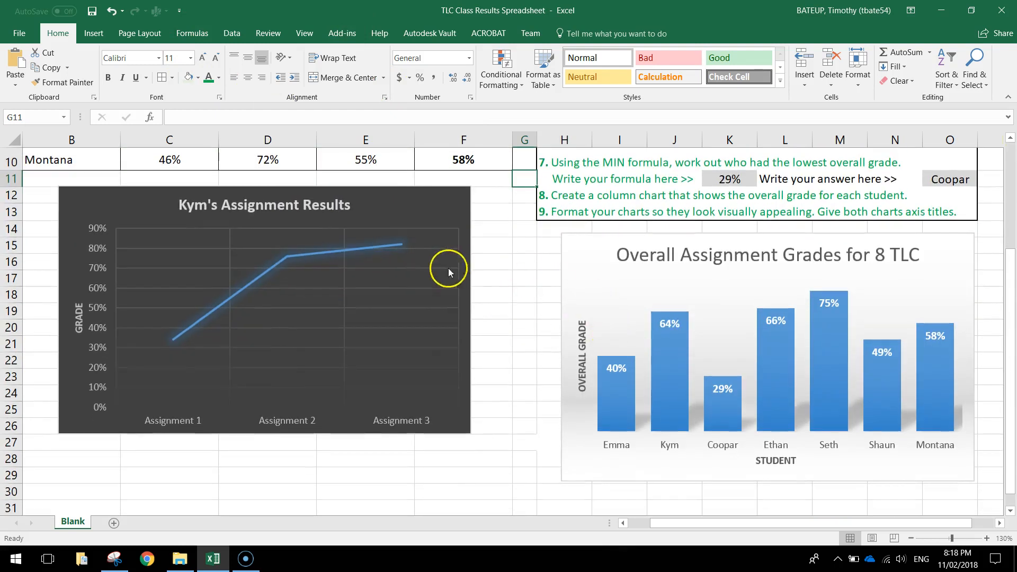
scroll(578, 320, "up", 3)
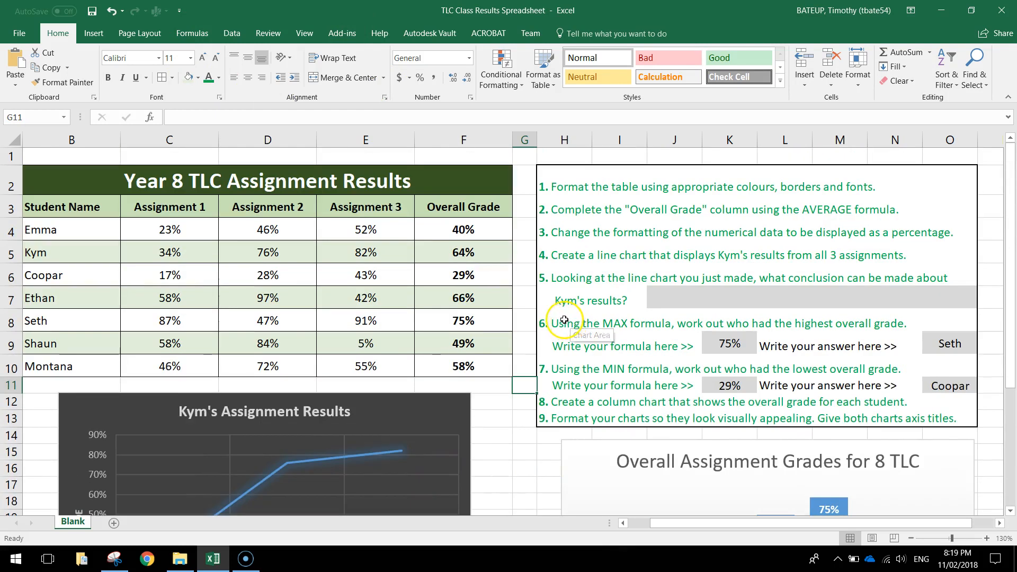